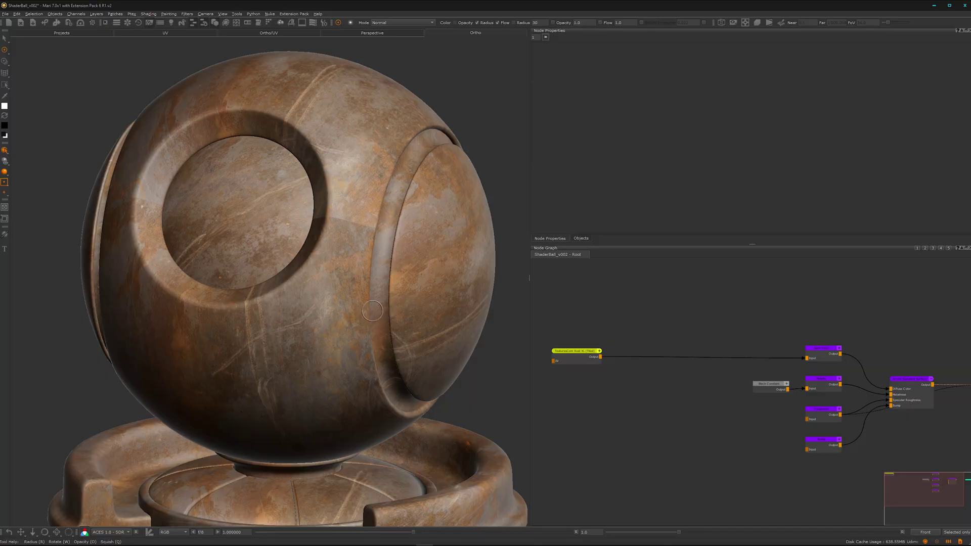
# Set the U and V repeat of the TexturesCom Rust XL tiled node to 1.
pyautogui.scroll(3, 655, 410)
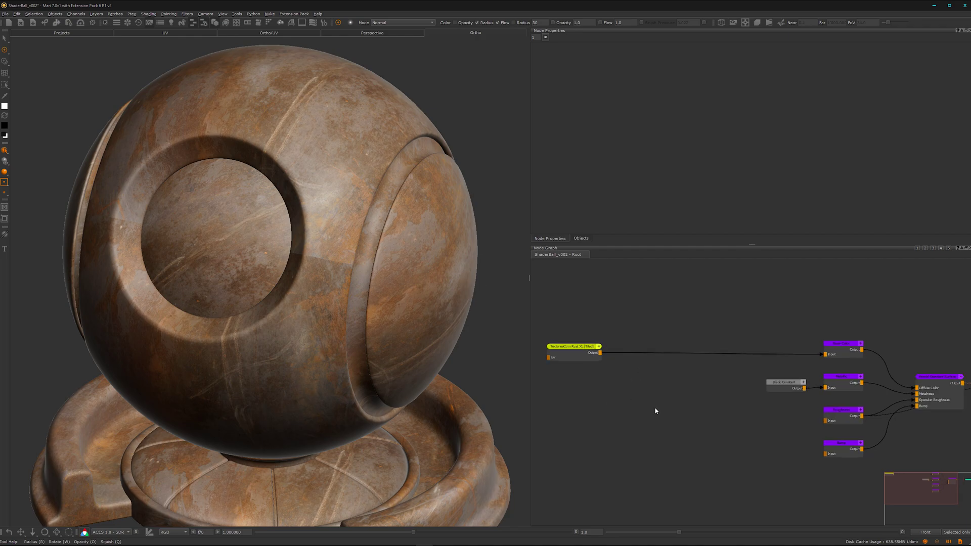
pyautogui.moveTo(566, 375); pyautogui.dragTo(636, 390, button='middle')
pyautogui.click(641, 362)
pyautogui.moveTo(641, 361); pyautogui.dragTo(635, 366)
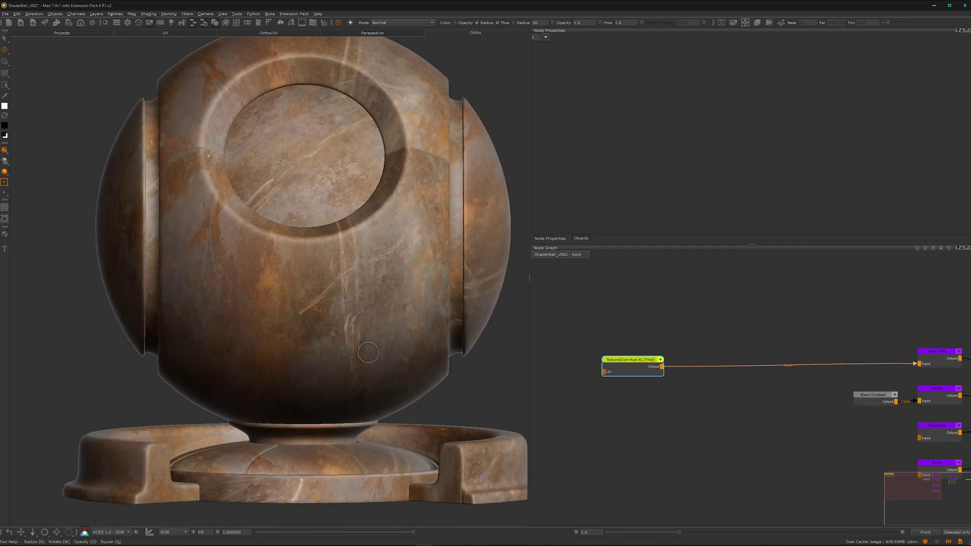
pyautogui.moveTo(348, 328)
pyautogui.keyDown('alt'); pyautogui.mouseDown()
pyautogui.moveTo(363, 334)
pyautogui.moveTo(347, 363)
pyautogui.moveTo(334, 362)
pyautogui.moveTo(341, 335)
pyautogui.mouseUp(); pyautogui.keyUp('alt')
pyautogui.keyDown('alt'); pyautogui.moveTo(341, 335); pyautogui.dragTo(329, 354, button='right'); pyautogui.keyUp('alt')
pyautogui.moveTo(329, 354)
pyautogui.keyDown('alt'); pyautogui.mouseDown()
pyautogui.moveTo(311, 370)
pyautogui.moveTo(326, 350)
pyautogui.mouseUp(); pyautogui.keyUp('alt')
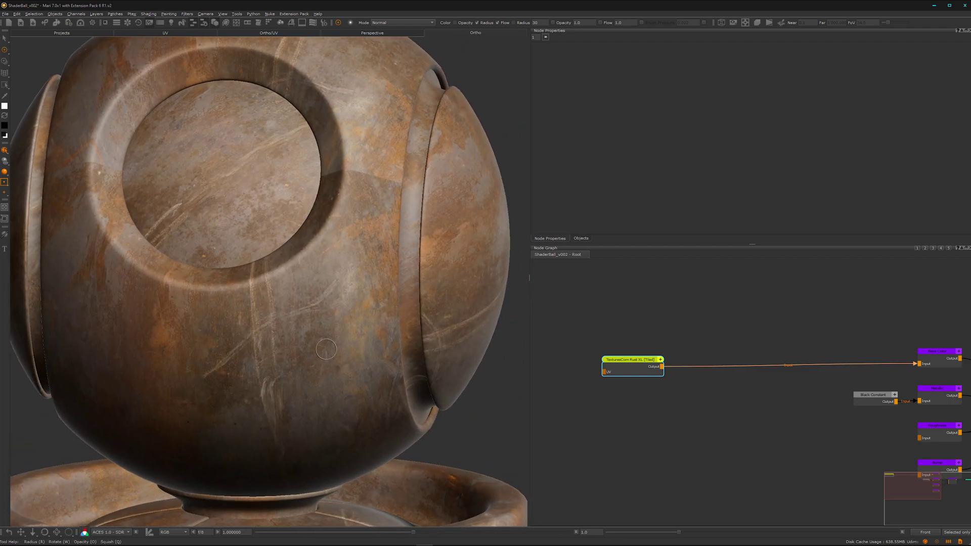
pyautogui.doubleClick(622, 371)
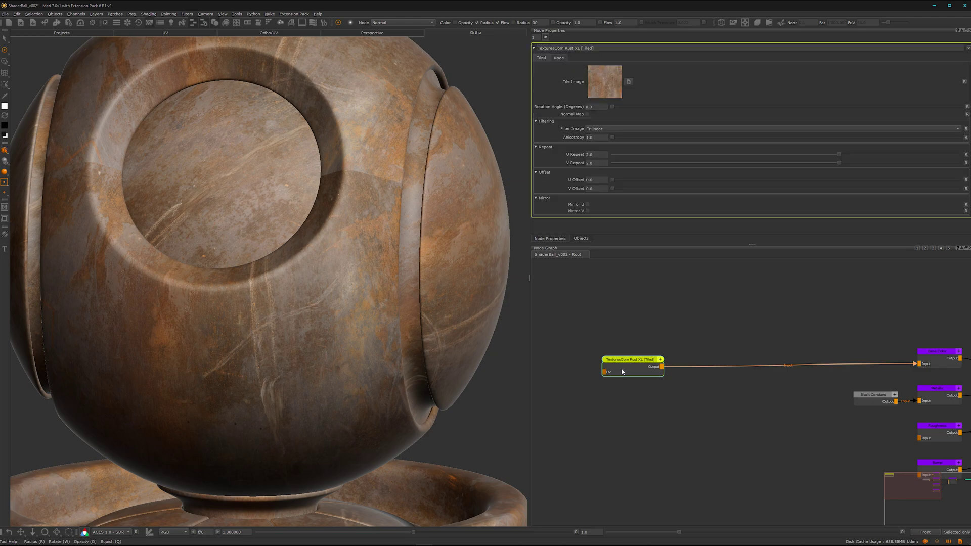
pyautogui.click(594, 163)
pyautogui.write('1')
pyautogui.press('Return')
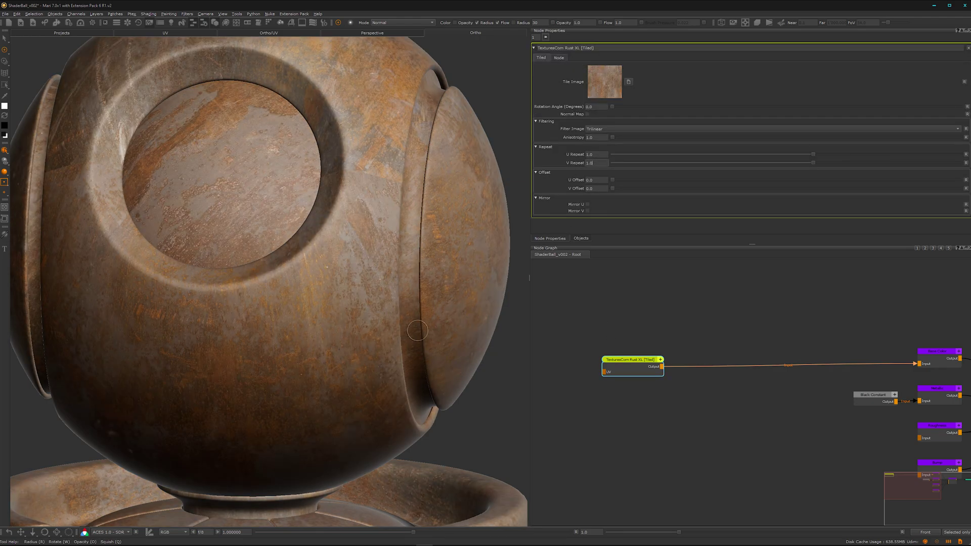
# Examine the retiled rust on the shader ball and how the channel nodes feed the main shader.
pyautogui.keyDown('alt'); pyautogui.moveTo(317, 358); pyautogui.dragTo(333, 328, button='middle'); pyautogui.keyUp('alt')
pyautogui.scroll(-2, 369, 319)
pyautogui.moveTo(635, 365); pyautogui.dragTo(607, 362)
pyautogui.scroll(-1, 690, 409)
pyautogui.moveTo(688, 412); pyautogui.dragTo(583, 415, button='middle')
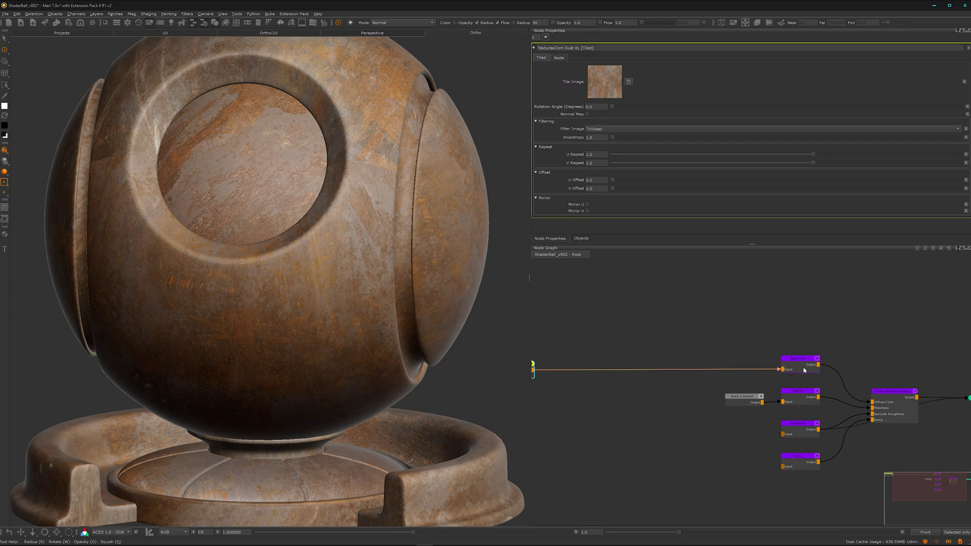
pyautogui.moveTo(813, 341); pyautogui.dragTo(726, 299, button='middle')
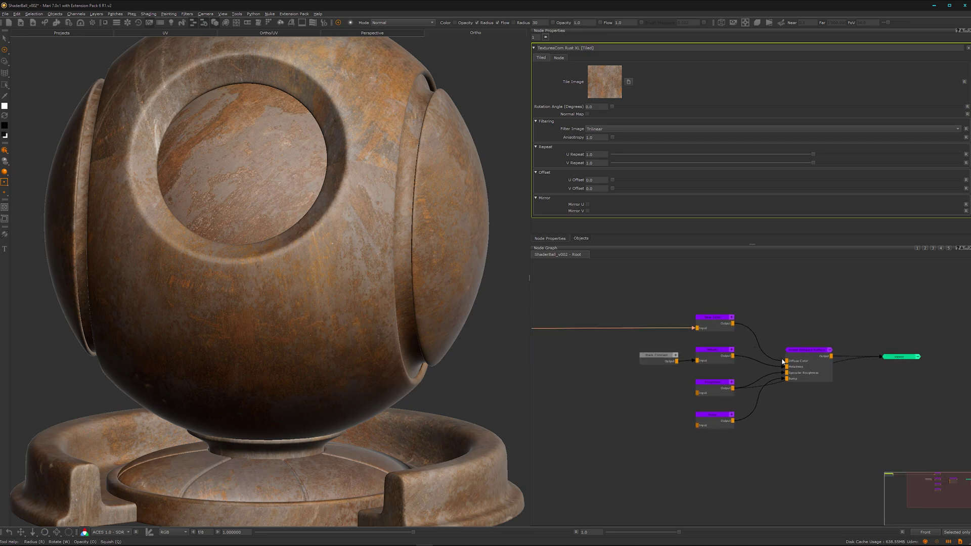
pyautogui.scroll(1, 777, 360)
pyautogui.keyDown('alt'); pyautogui.moveTo(603, 416); pyautogui.dragTo(573, 430, button='right'); pyautogui.keyUp('alt')
pyautogui.moveTo(573, 430); pyautogui.dragTo(735, 426, button='middle')
pyautogui.scroll(1, 594, 400)
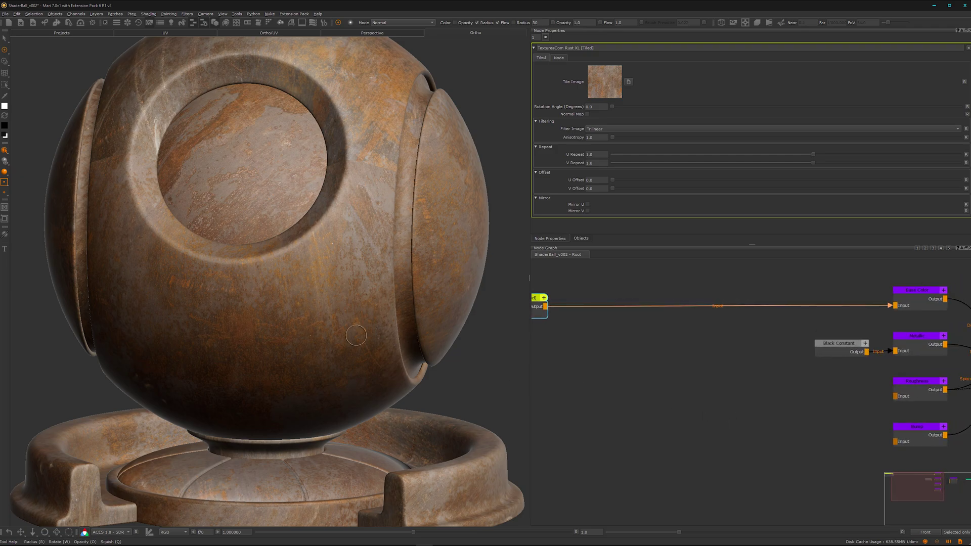
pyautogui.keyDown('alt'); pyautogui.moveTo(336, 331); pyautogui.dragTo(311, 353, button='middle'); pyautogui.keyUp('alt')
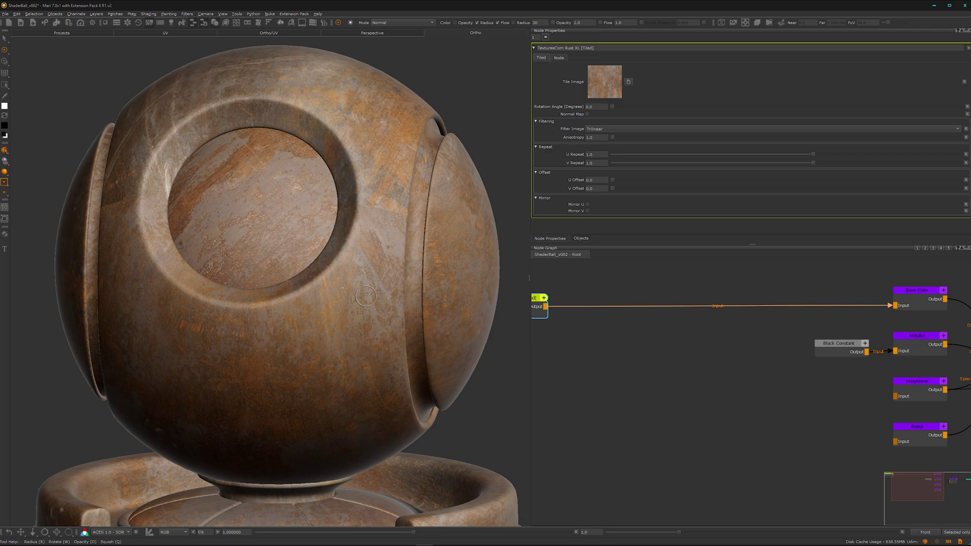
# Create a View As Scalar node and connect it to the output of the rust texture node.
pyautogui.scroll(-1, 621, 375)
pyautogui.moveTo(576, 388); pyautogui.dragTo(644, 388, button='middle')
pyautogui.scroll(1, 642, 373)
pyautogui.click(641, 376)
pyautogui.press('Tab')
pyautogui.write('scal')
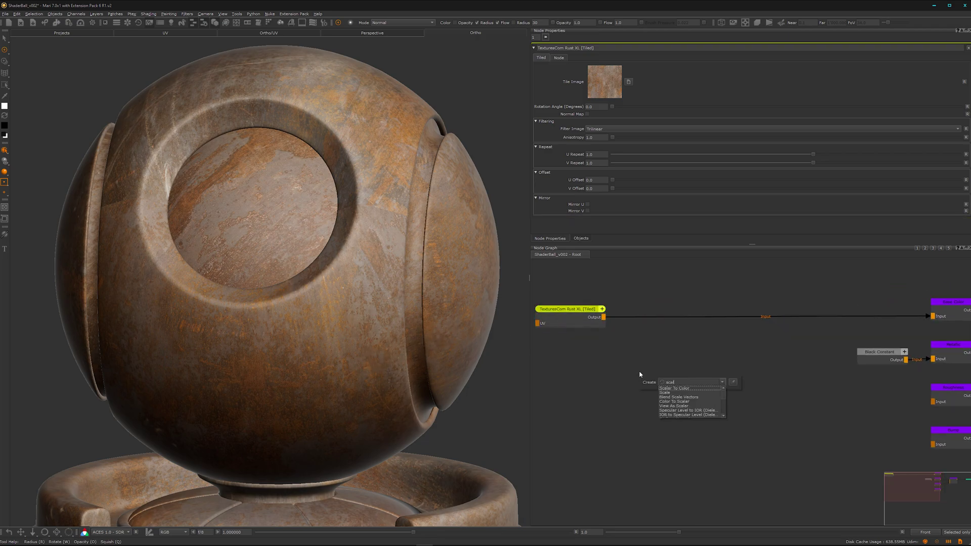
pyautogui.write('ar')
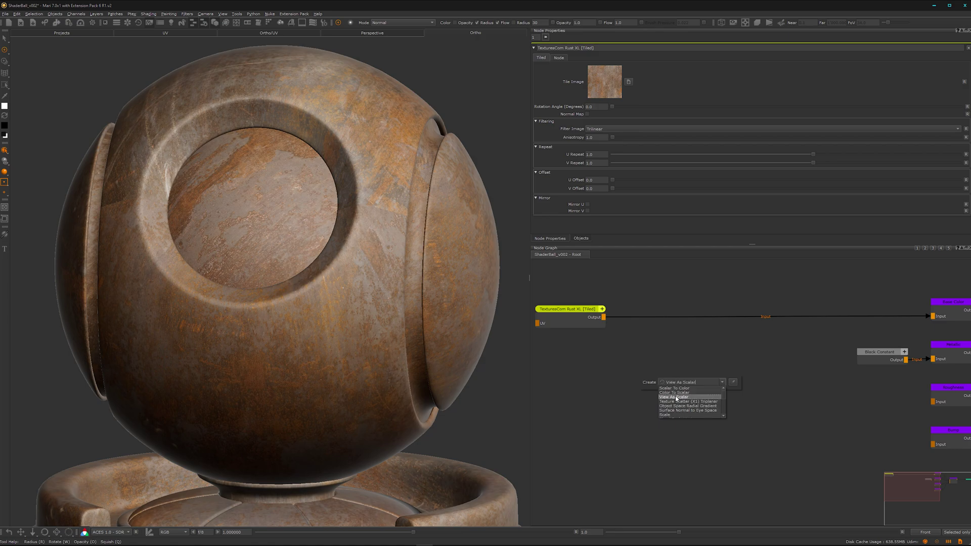
pyautogui.press('Return')
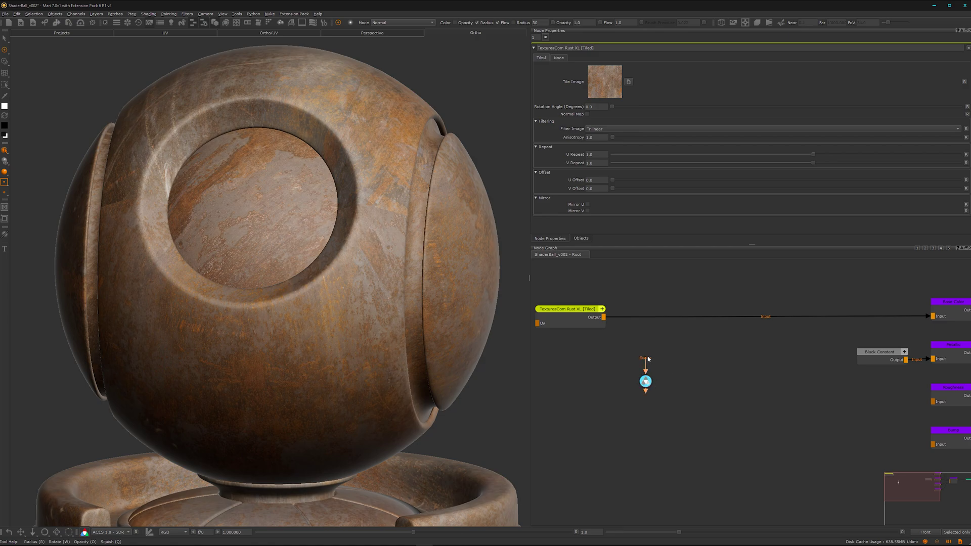
pyautogui.moveTo(647, 363); pyautogui.dragTo(603, 318)
pyautogui.moveTo(646, 380); pyautogui.dragTo(619, 375)
# Create a Luminosity node fed by the rust texture and view its output on the shader ball.
pyautogui.click(688, 390)
pyautogui.press('Tab')
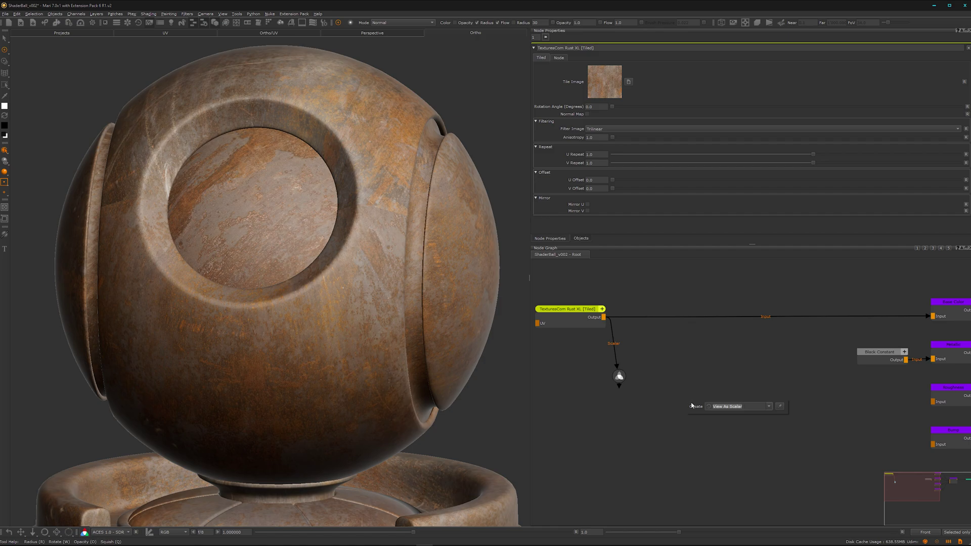
pyautogui.write('lum')
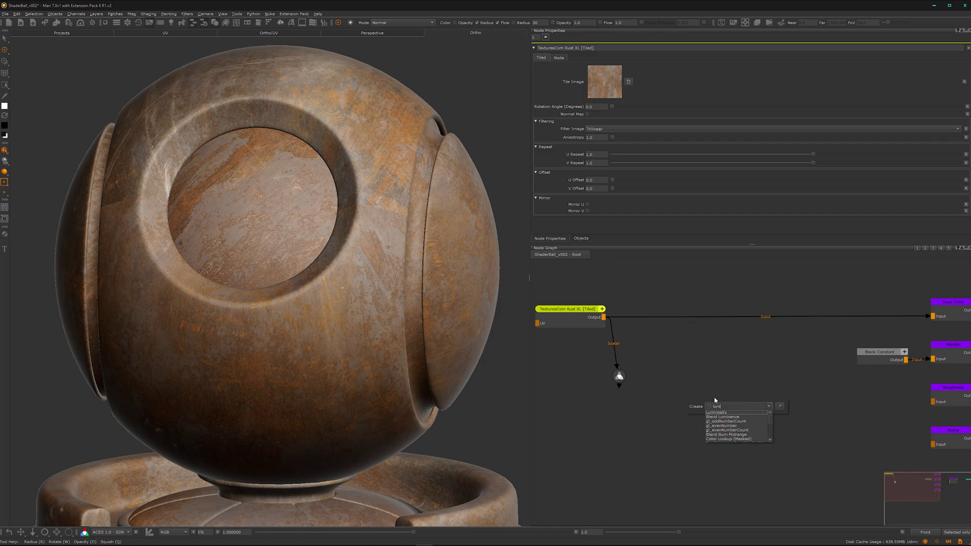
pyautogui.click(729, 413)
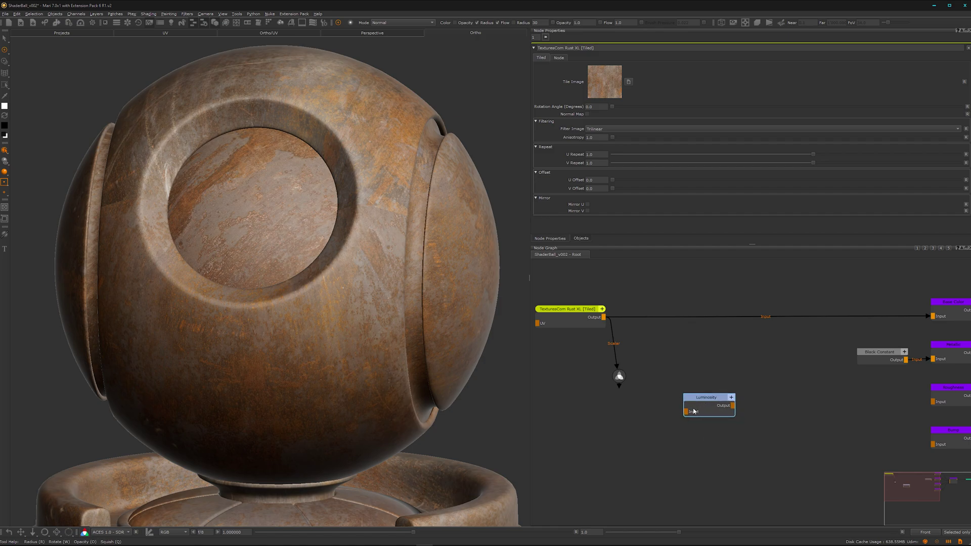
pyautogui.click(602, 324)
pyautogui.keyDown('shift'); pyautogui.click(707, 408); pyautogui.keyUp('shift')
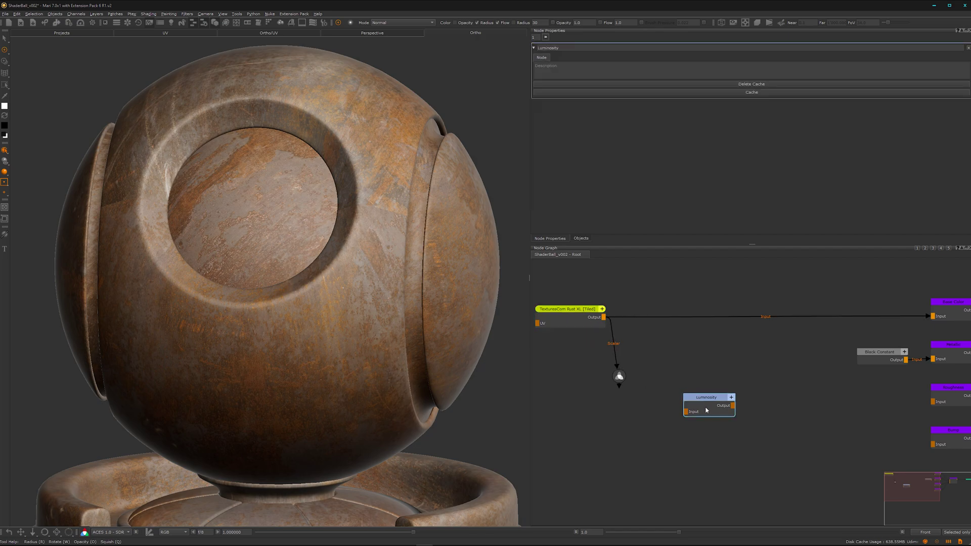
pyautogui.press('v')
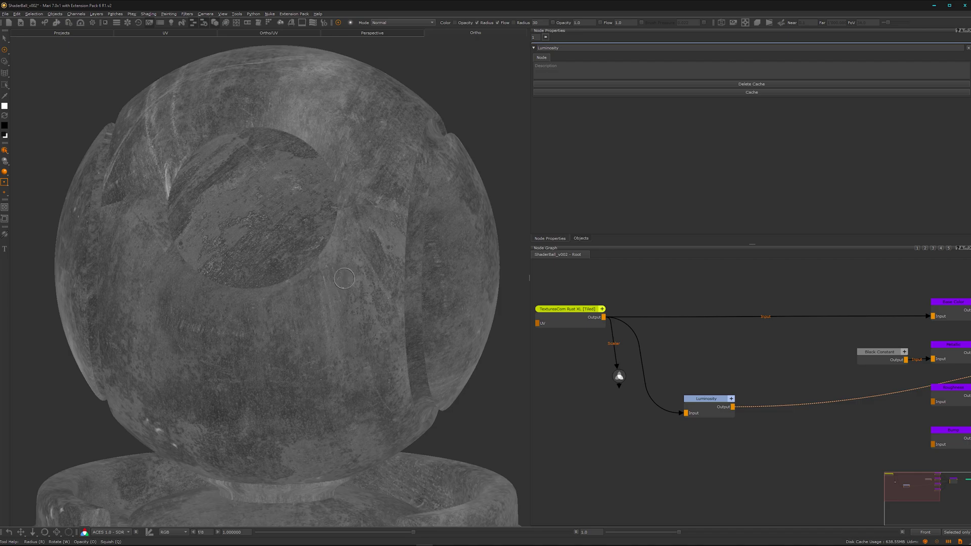
pyautogui.keyDown('alt'); pyautogui.moveTo(314, 338); pyautogui.dragTo(329, 341, button='middle'); pyautogui.keyUp('alt')
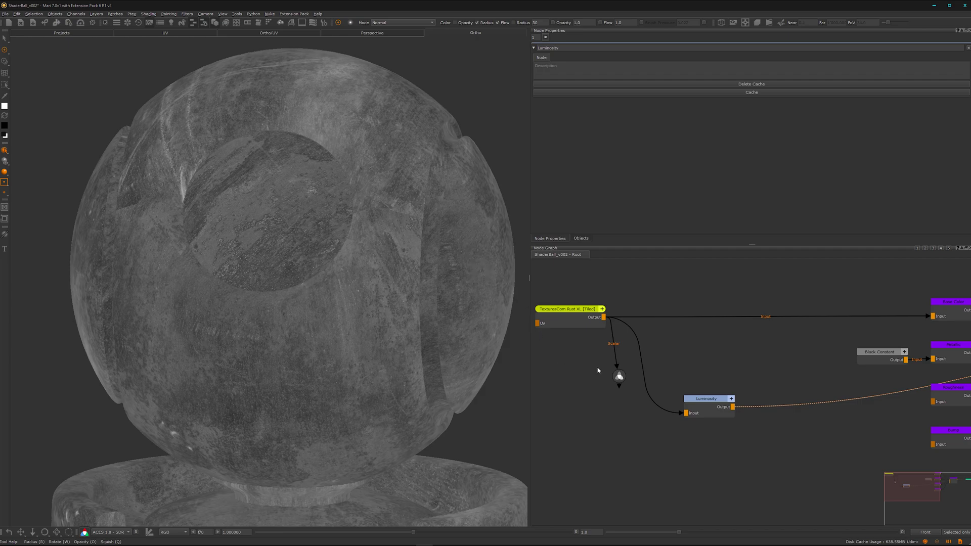
# Try connecting the Luminosity output to the Roughness channel input, and cut that connection again.
pyautogui.moveTo(698, 399); pyautogui.dragTo(688, 391)
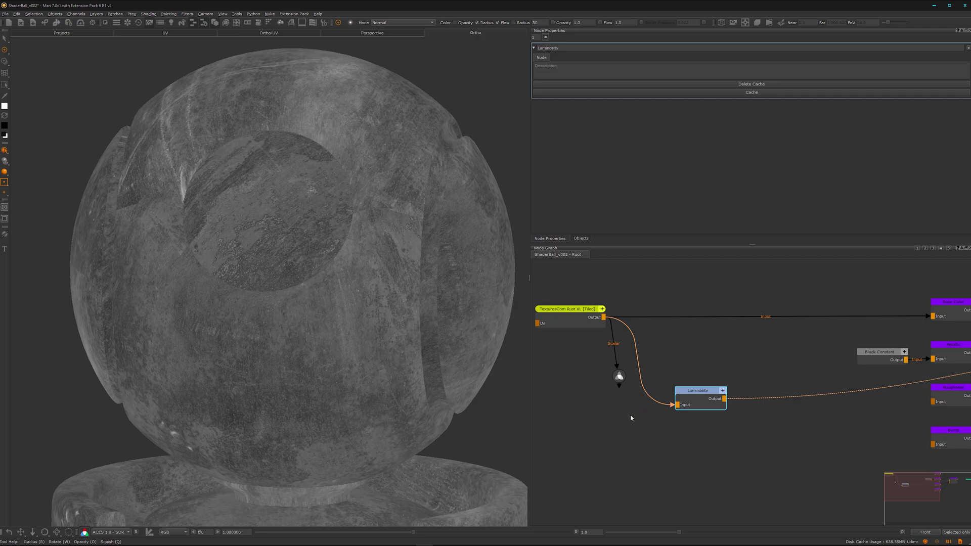
pyautogui.keyDown('alt'); pyautogui.moveTo(327, 402); pyautogui.dragTo(314, 363, button='middle'); pyautogui.keyUp('alt')
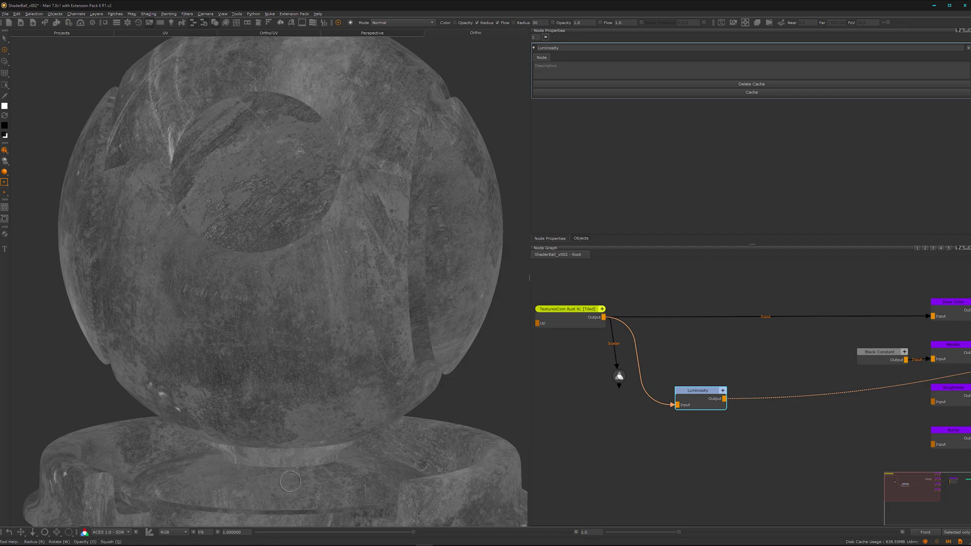
pyautogui.moveTo(712, 410); pyautogui.dragTo(691, 392, button='middle')
pyautogui.moveTo(674, 381); pyautogui.dragTo(674, 377)
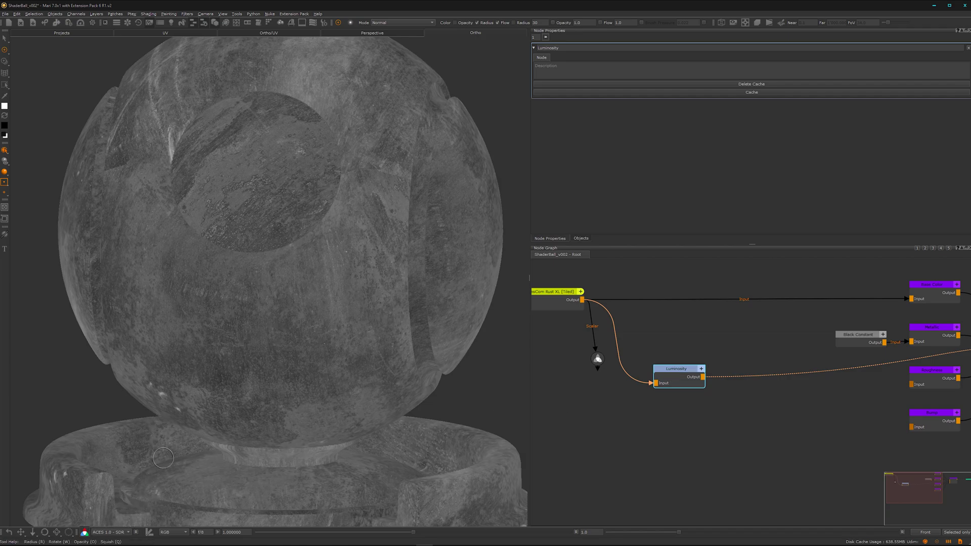
pyautogui.moveTo(703, 377); pyautogui.dragTo(921, 385)
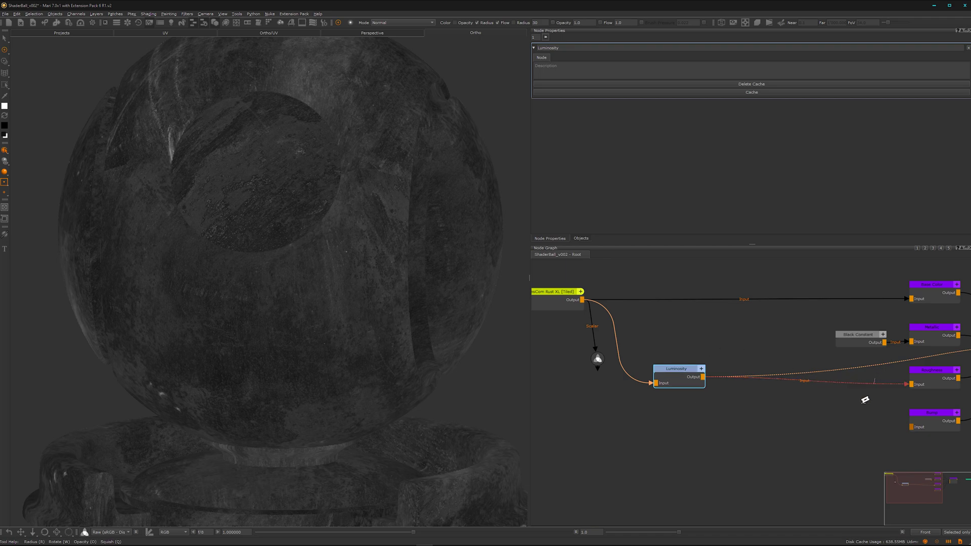
pyautogui.moveTo(869, 393); pyautogui.dragTo(845, 431)
pyautogui.click(603, 312)
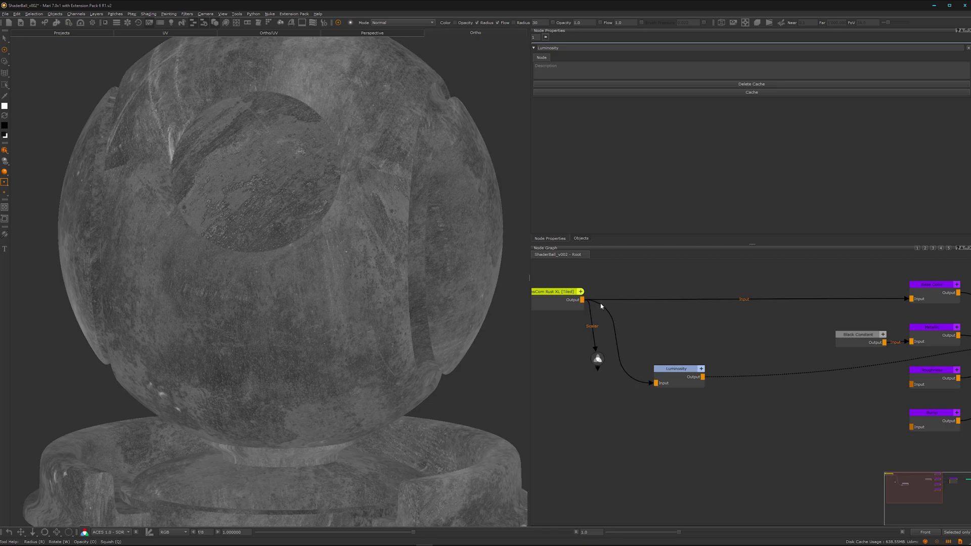
# Insert the View As Scalar node between the rust texture and Luminosity, and place Luminosity beside it.
pyautogui.moveTo(601, 306); pyautogui.dragTo(594, 361)
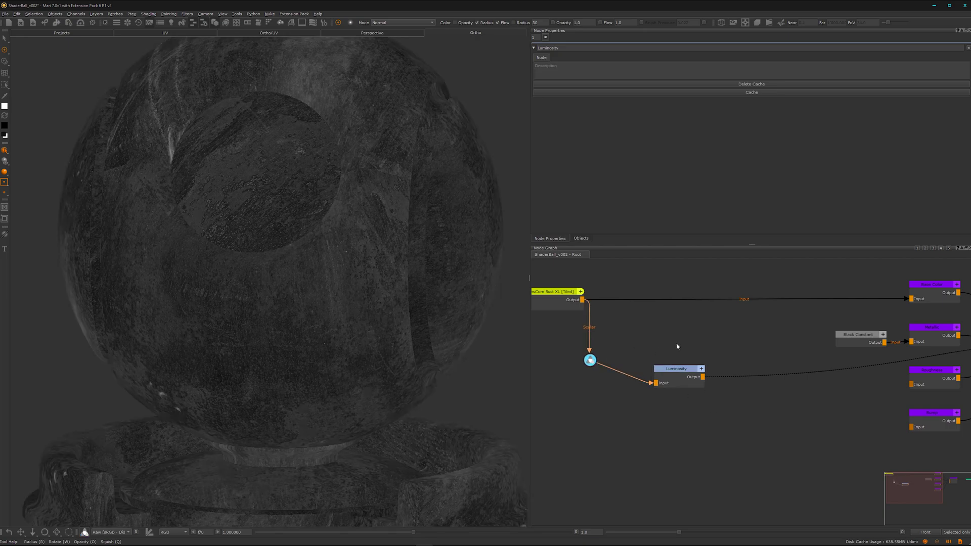
pyautogui.moveTo(676, 385); pyautogui.dragTo(640, 362)
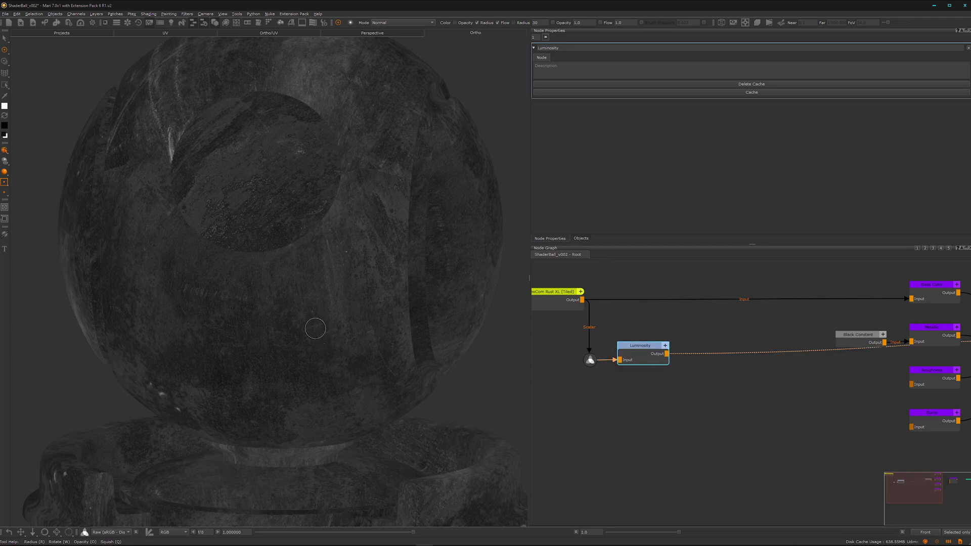
pyautogui.keyDown('alt'); pyautogui.moveTo(320, 332); pyautogui.dragTo(319, 326); pyautogui.keyUp('alt')
pyautogui.keyDown('alt'); pyautogui.moveTo(320, 326); pyautogui.dragTo(307, 337, button='right'); pyautogui.keyUp('alt')
pyautogui.keyDown('alt'); pyautogui.moveTo(308, 337); pyautogui.dragTo(294, 324, button='middle'); pyautogui.keyUp('alt')
pyautogui.keyDown('alt'); pyautogui.moveTo(295, 323); pyautogui.dragTo(299, 332, button='right'); pyautogui.keyUp('alt')
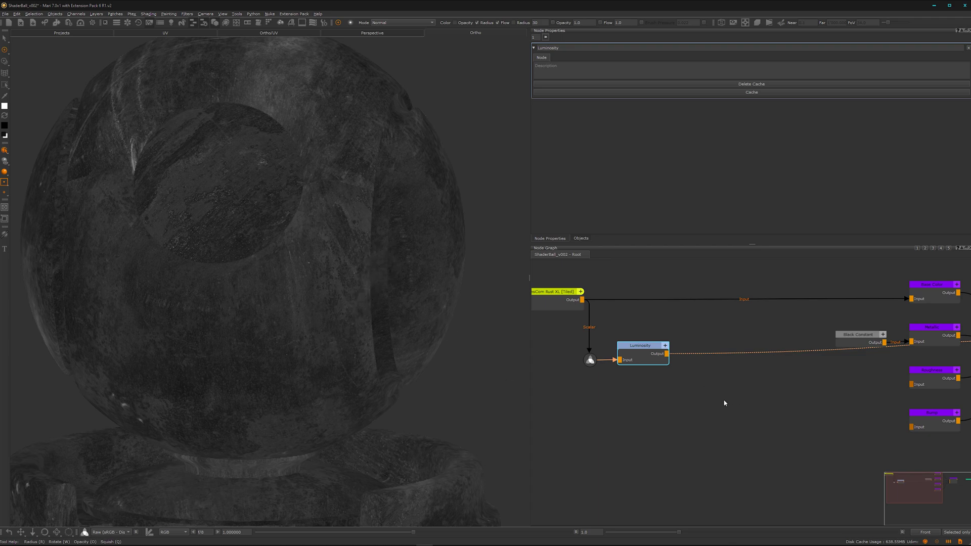
# Connect the Luminosity output to the Roughness channel, and view the main shader's reflections up close on the ball.
pyautogui.keyDown('alt'); pyautogui.moveTo(695, 412); pyautogui.dragTo(658, 410, button='right'); pyautogui.keyUp('alt')
pyautogui.keyDown('alt'); pyautogui.moveTo(658, 410); pyautogui.dragTo(610, 417, button='middle'); pyautogui.keyUp('alt')
pyautogui.keyDown('alt'); pyautogui.moveTo(639, 395); pyautogui.dragTo(657, 387, button='right'); pyautogui.keyUp('alt')
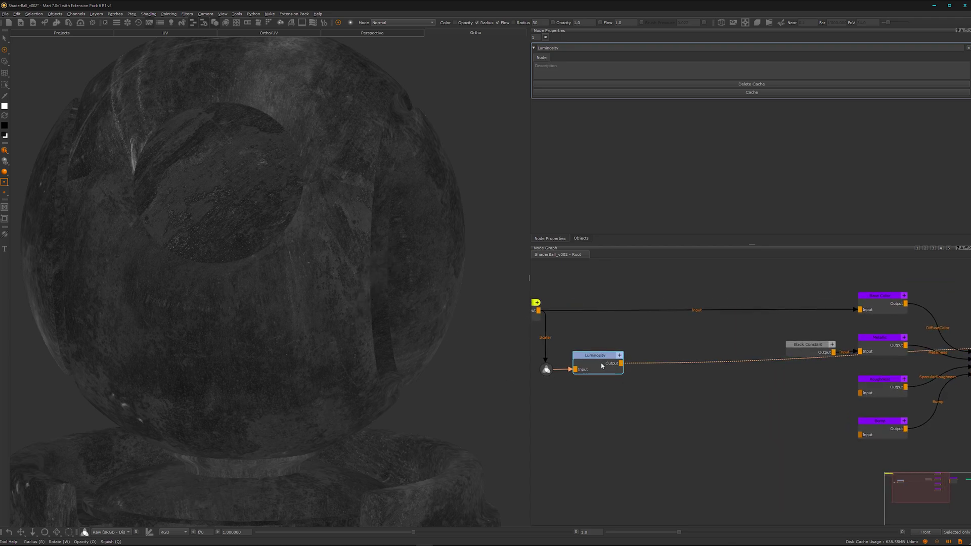
pyautogui.keyDown('shift'); pyautogui.click(880, 388); pyautogui.keyUp('shift')
pyautogui.keyDown('alt'); pyautogui.moveTo(735, 414); pyautogui.dragTo(722, 418, button='right'); pyautogui.keyUp('alt')
pyautogui.keyDown('alt'); pyautogui.moveTo(743, 418); pyautogui.dragTo(614, 433, button='middle'); pyautogui.keyUp('alt')
pyautogui.click(833, 349)
pyautogui.click(833, 366)
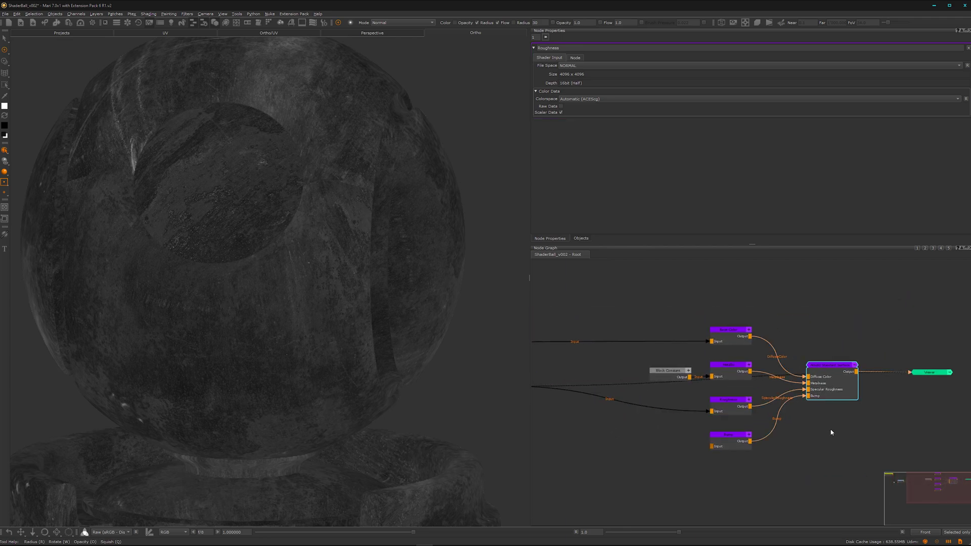
pyautogui.press('1')
pyautogui.click(833, 433)
pyautogui.keyDown('alt'); pyautogui.moveTo(338, 308); pyautogui.dragTo(335, 352, button='middle'); pyautogui.keyUp('alt')
pyautogui.keyDown('alt'); pyautogui.moveTo(335, 353); pyautogui.dragTo(284, 303); pyautogui.keyUp('alt')
pyautogui.keyDown('alt'); pyautogui.moveTo(283, 304); pyautogui.dragTo(329, 349, button='right'); pyautogui.keyUp('alt')
pyautogui.moveTo(329, 349)
pyautogui.keyDown('alt'); pyautogui.mouseDown()
pyautogui.moveTo(319, 318)
pyautogui.moveTo(364, 364)
pyautogui.moveTo(389, 354)
pyautogui.moveTo(330, 362)
pyautogui.mouseUp(); pyautogui.keyUp('alt')
# Insert a Levels node on the connection between Luminosity and the Roughness channel.
pyautogui.scroll(-1, 647, 457)
pyautogui.keyDown('alt'); pyautogui.moveTo(657, 448); pyautogui.dragTo(768, 456, button='middle'); pyautogui.keyUp('alt')
pyautogui.scroll(2, 683, 430)
pyautogui.press('Tab')
pyautogui.write('leve')
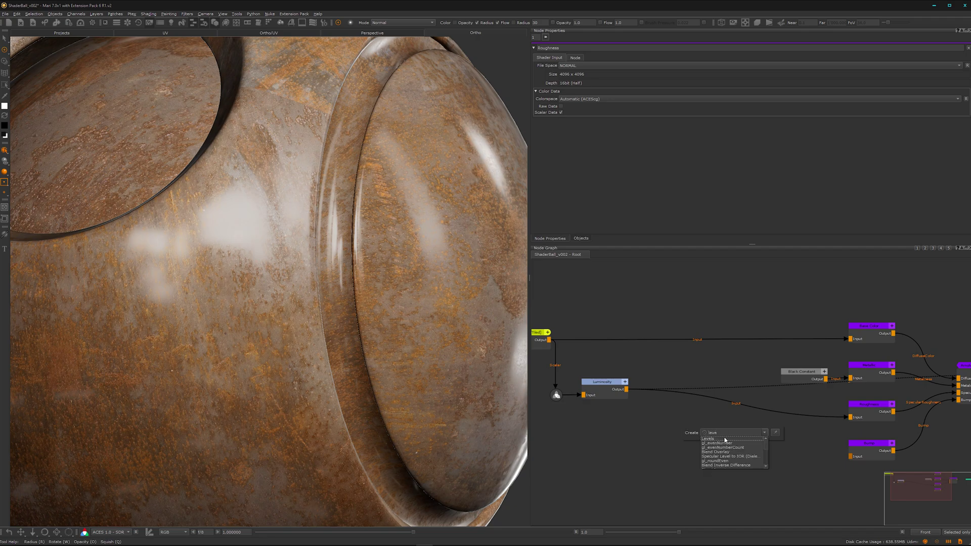
pyautogui.click(726, 439)
pyautogui.moveTo(700, 440); pyautogui.dragTo(678, 427)
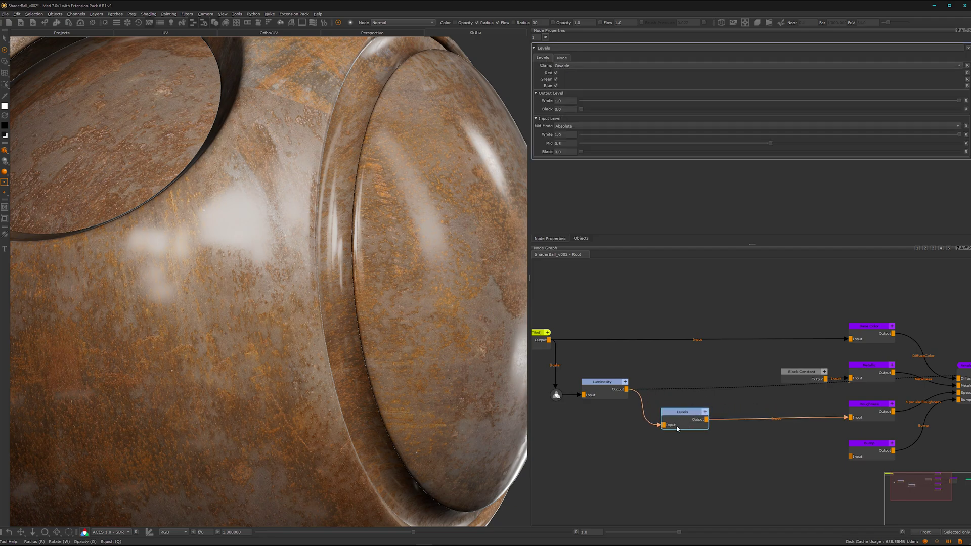
# Set the Levels node's input mid to 0.394 and input black to 0.164, and check the reflections.
pyautogui.moveTo(770, 146); pyautogui.dragTo(728, 154)
pyautogui.moveTo(581, 152); pyautogui.dragTo(643, 153)
pyautogui.keyDown('alt'); pyautogui.moveTo(349, 299); pyautogui.dragTo(381, 293, button='middle'); pyautogui.keyUp('alt')
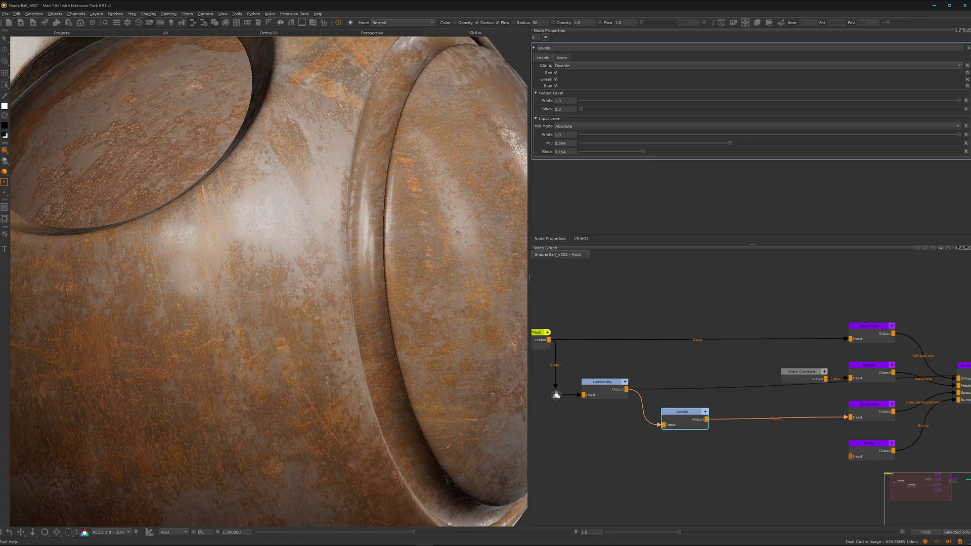
pyautogui.keyDown('alt'); pyautogui.moveTo(381, 293); pyautogui.dragTo(430, 292, button='right'); pyautogui.keyUp('alt')
pyautogui.keyDown('alt'); pyautogui.moveTo(354, 222); pyautogui.dragTo(355, 328, button='middle'); pyautogui.keyUp('alt')
pyautogui.keyDown('alt'); pyautogui.moveTo(369, 329); pyautogui.dragTo(186, 354); pyautogui.keyUp('alt')
pyautogui.keyDown('alt'); pyautogui.moveTo(241, 369); pyautogui.dragTo(324, 318); pyautogui.keyUp('alt')
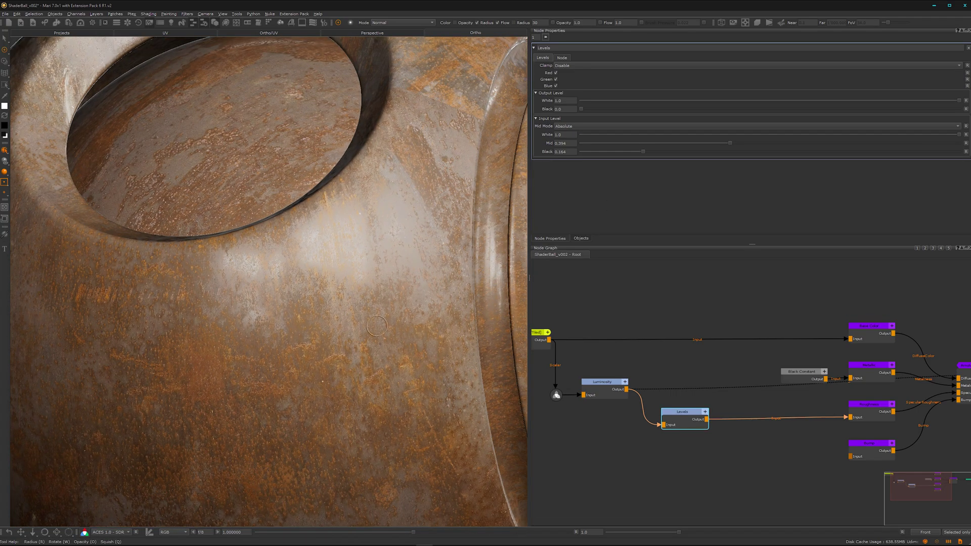
# View the Levels output on the whole ball and raise its output black level to 0.051.
pyautogui.press('v')
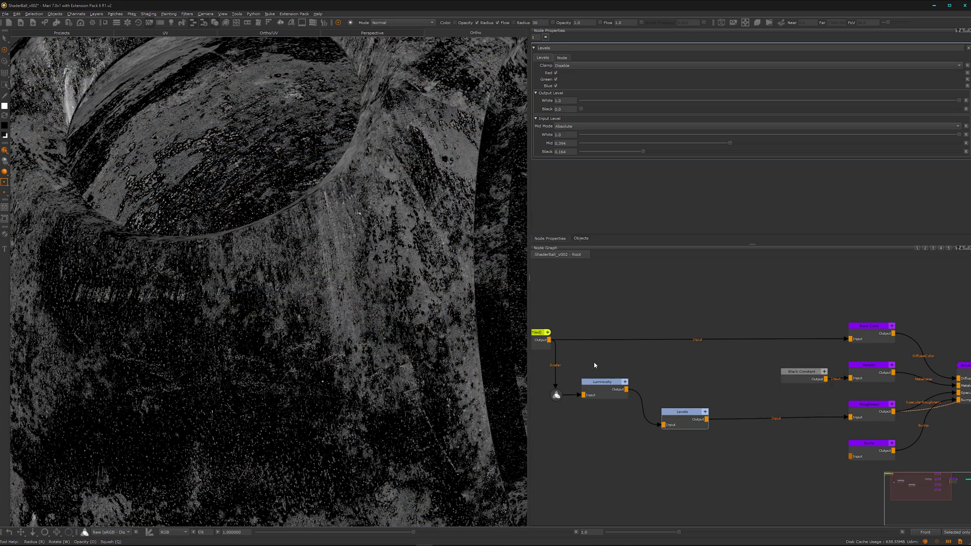
pyautogui.keyDown('alt'); pyautogui.moveTo(385, 329); pyautogui.dragTo(322, 303, button='right'); pyautogui.keyUp('alt')
pyautogui.keyDown('alt'); pyautogui.moveTo(322, 303); pyautogui.dragTo(319, 278, button='middle'); pyautogui.keyUp('alt')
pyautogui.keyDown('alt'); pyautogui.moveTo(248, 293); pyautogui.dragTo(268, 283); pyautogui.keyUp('alt')
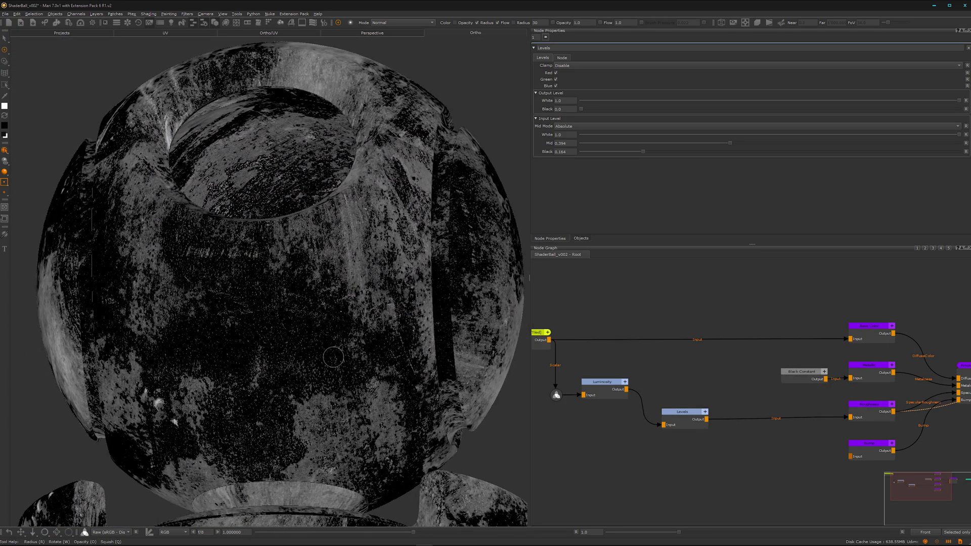
pyautogui.moveTo(583, 110); pyautogui.dragTo(601, 110)
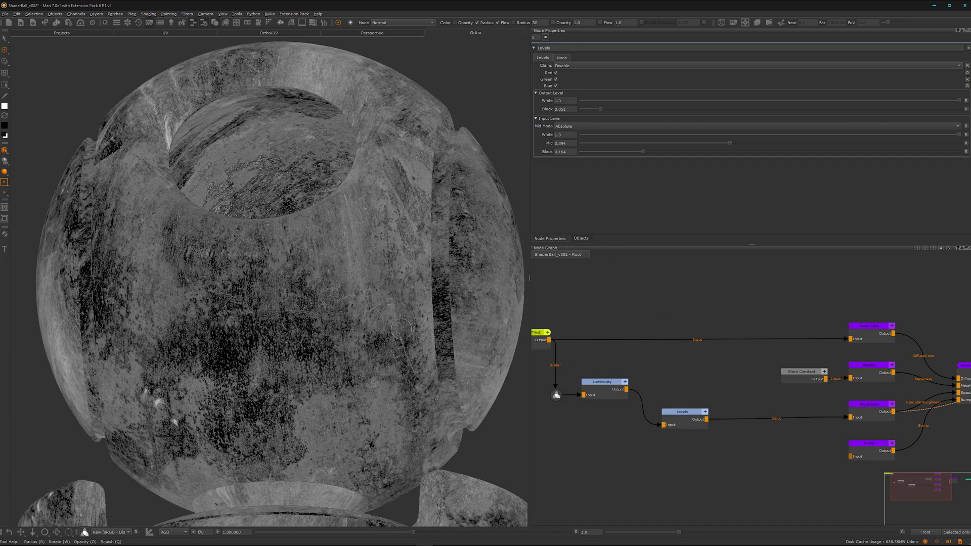
# Inspect the Levels output on the whole shader ball and place the Levels node beside the Luminosity node.
pyautogui.keyDown('alt'); pyautogui.moveTo(401, 336); pyautogui.dragTo(356, 355, button='right'); pyautogui.keyUp('alt')
pyautogui.keyDown('alt'); pyautogui.moveTo(355, 355); pyautogui.dragTo(378, 326, button='middle'); pyautogui.keyUp('alt')
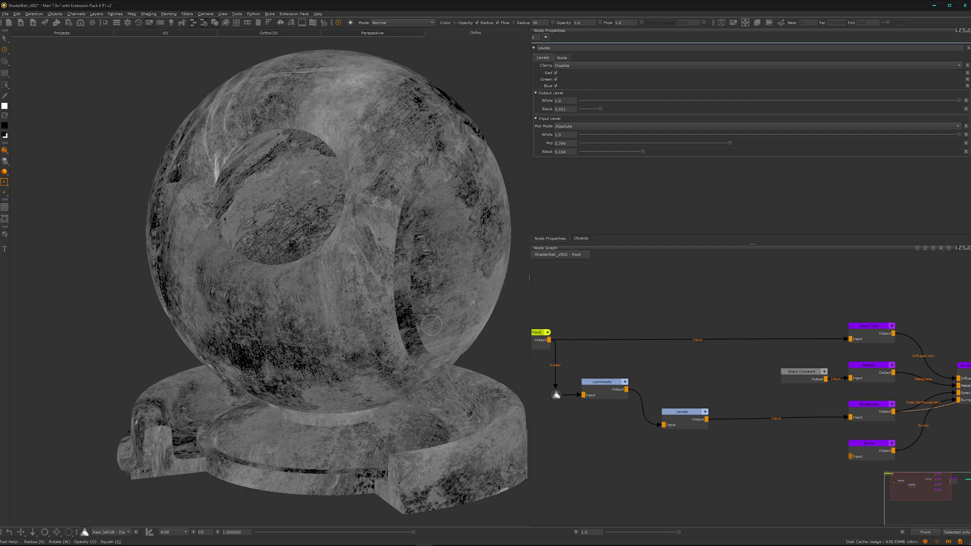
pyautogui.moveTo(362, 309); pyautogui.dragTo(308, 220, button='middle')
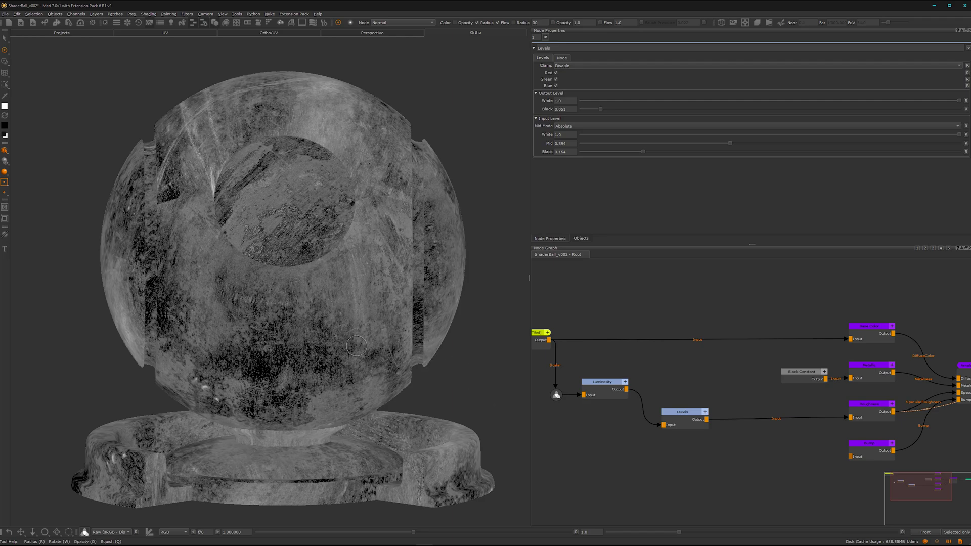
pyautogui.moveTo(684, 421); pyautogui.dragTo(668, 388)
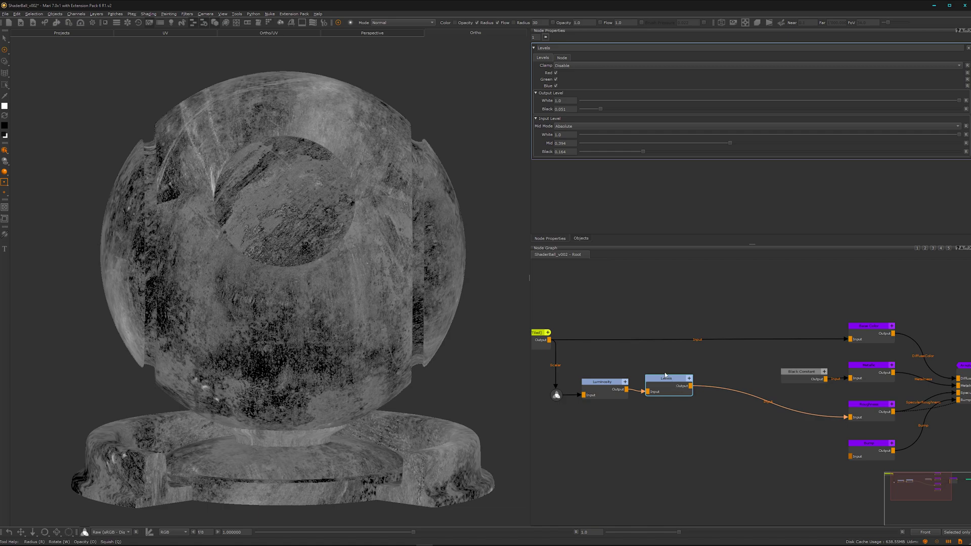
# Add a Constant node below the Luminosity node and set its value to 0.2.
pyautogui.moveTo(683, 428); pyautogui.dragTo(728, 396, button='middle')
pyautogui.click(675, 408)
pyautogui.press('Tab')
pyautogui.write('co')
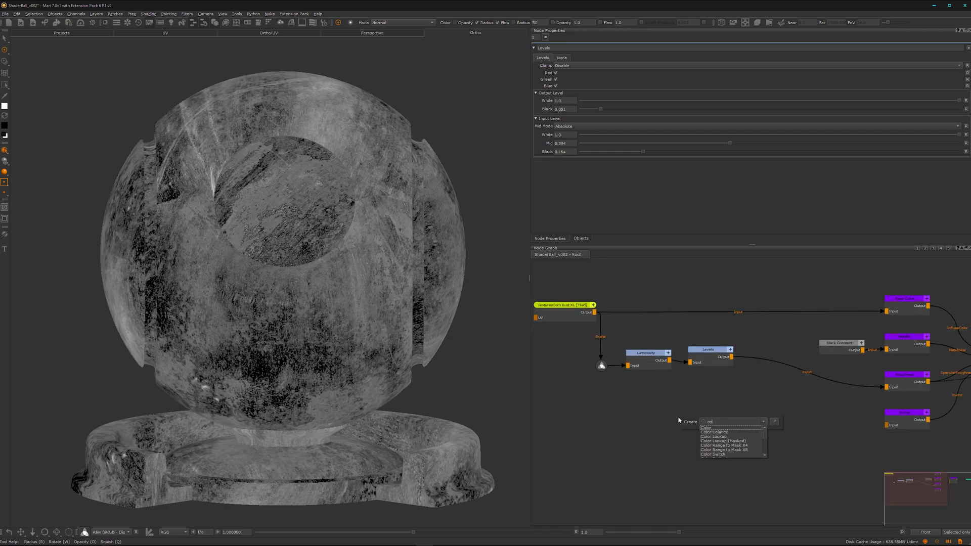
pyautogui.write('onsst')
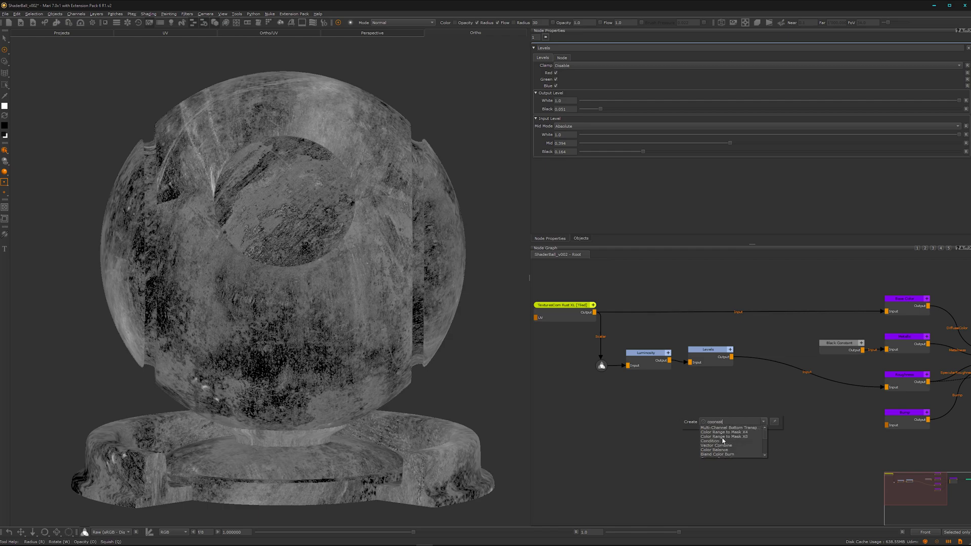
pyautogui.press('BackSpace')
pyautogui.press('BackSpace')
pyautogui.press('BackSpace')
pyautogui.write('nst')
pyautogui.click(715, 429)
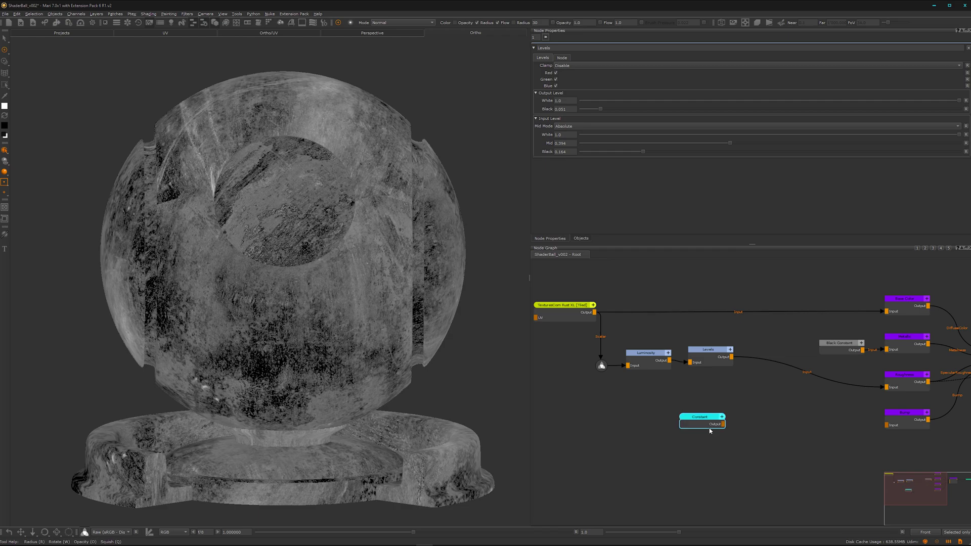
pyautogui.click(679, 427)
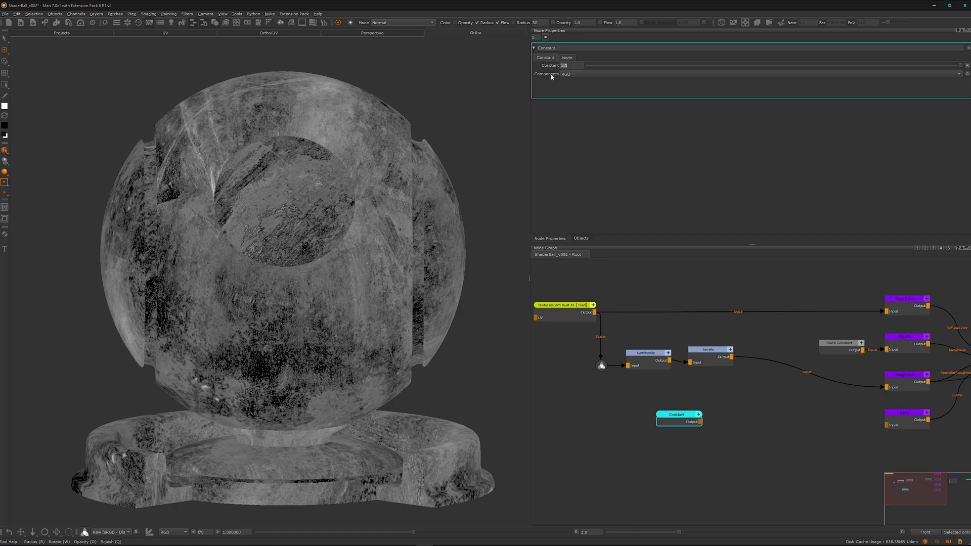
pyautogui.write('22')
pyautogui.moveTo(680, 412); pyautogui.dragTo(636, 401)
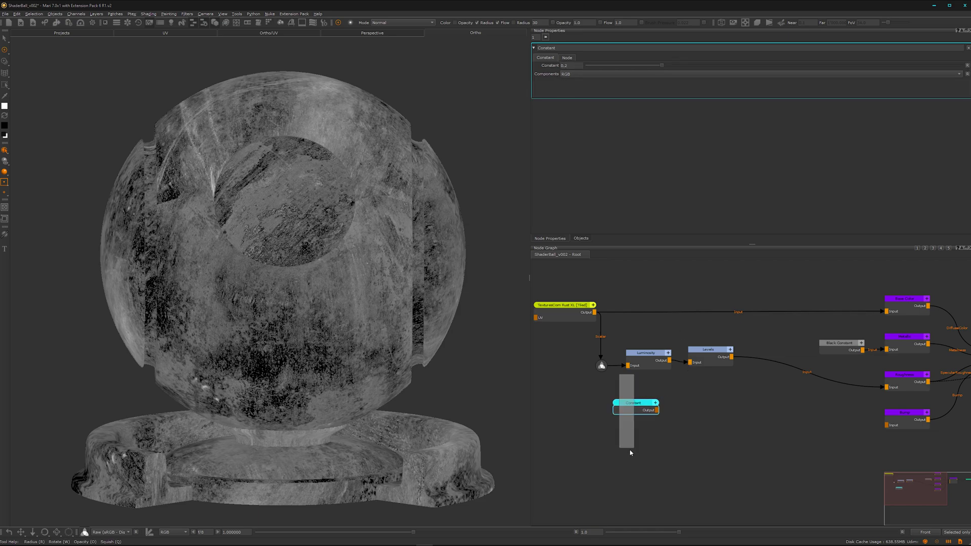
# Duplicate the Constant node below the original and set the copy's value to 0.6.
pyautogui.hotkey('ctrl', 'v')
pyautogui.moveTo(693, 436); pyautogui.dragTo(682, 436)
pyautogui.press('BackSpace')
pyautogui.write('6')
pyautogui.press('Return')
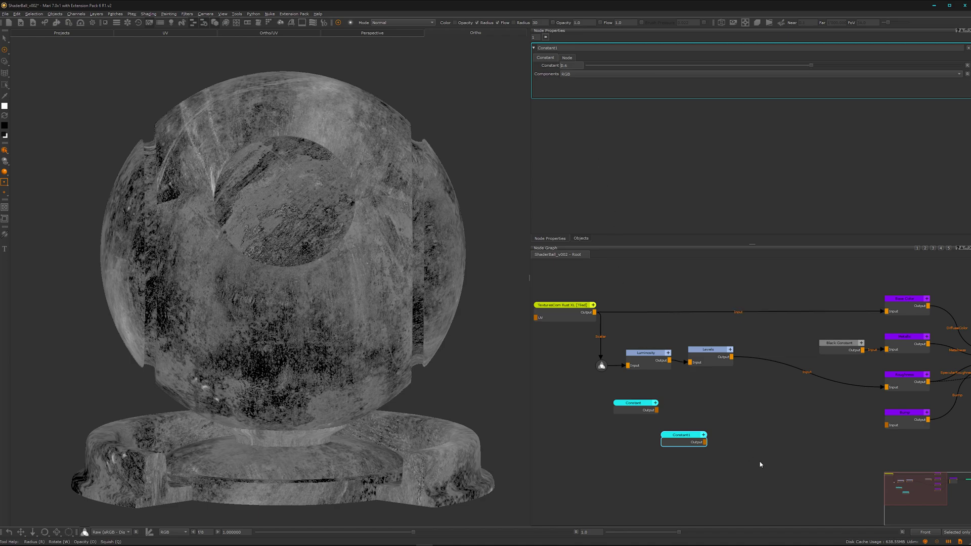
pyautogui.moveTo(687, 434); pyautogui.dragTo(663, 437)
# Add a Blend Normal node to the right of the two Constant nodes.
pyautogui.keyDown('alt'); pyautogui.moveTo(711, 446); pyautogui.dragTo(733, 420, button='right'); pyautogui.keyUp('alt')
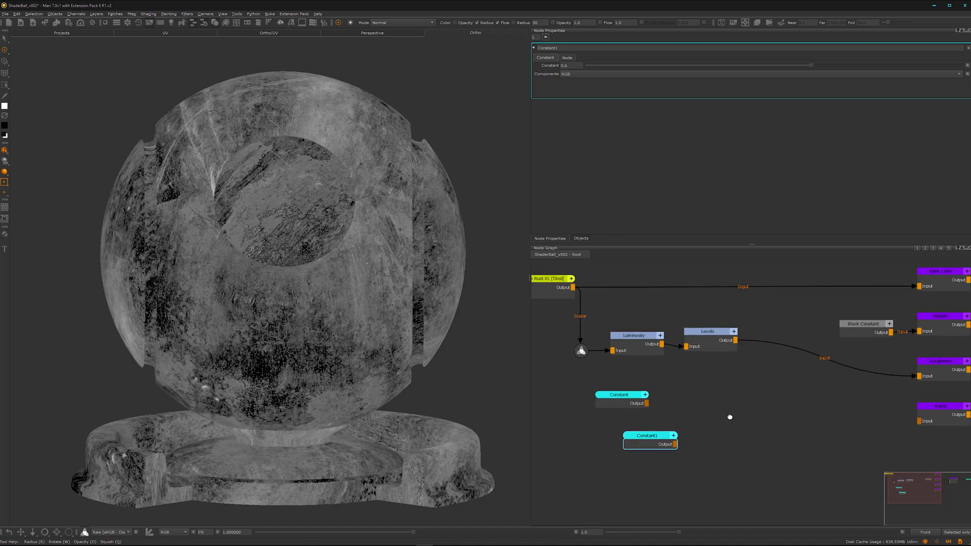
pyautogui.keyDown('alt'); pyautogui.moveTo(737, 420); pyautogui.dragTo(708, 404, button='middle'); pyautogui.keyUp('alt')
pyautogui.click(708, 404)
pyautogui.press('Tab')
pyautogui.write('bl')
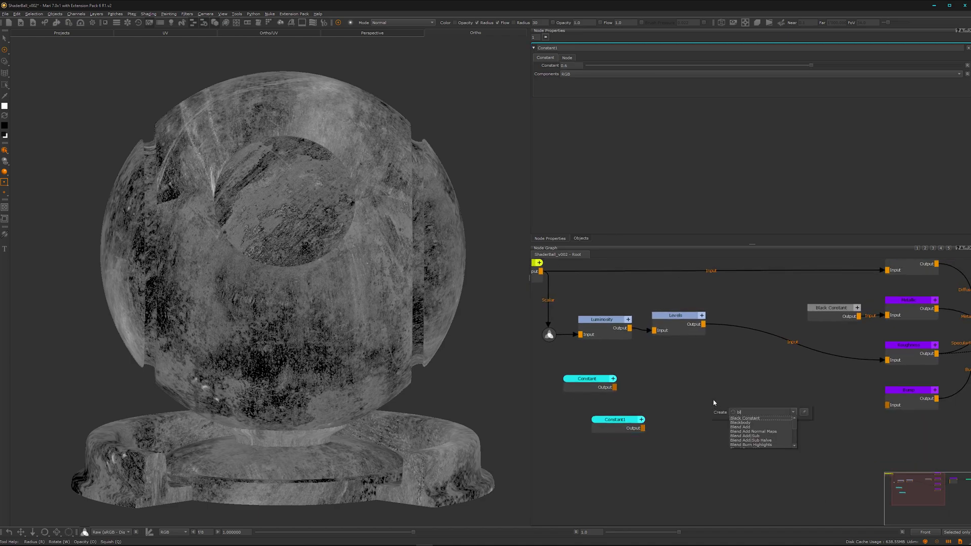
pyautogui.write('end nor')
pyautogui.click(745, 419)
pyautogui.moveTo(743, 421); pyautogui.dragTo(752, 400)
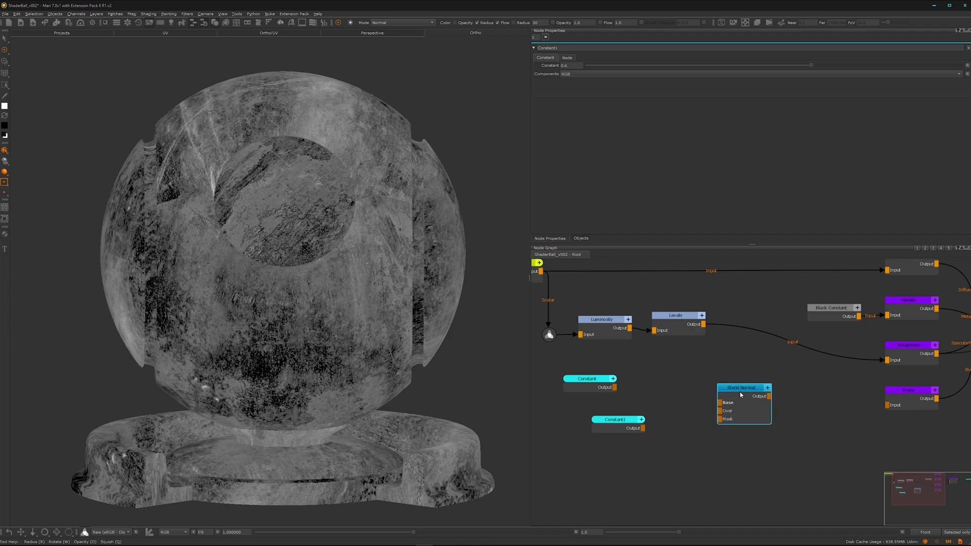
# Add a Merge node below Blend Normal and review its blend modes, keeping Normal.
pyautogui.keyDown('alt'); pyautogui.moveTo(745, 455); pyautogui.dragTo(689, 449, button='right'); pyautogui.keyUp('alt')
pyautogui.keyDown('alt'); pyautogui.moveTo(688, 449); pyautogui.dragTo(670, 393, button='middle'); pyautogui.keyUp('alt')
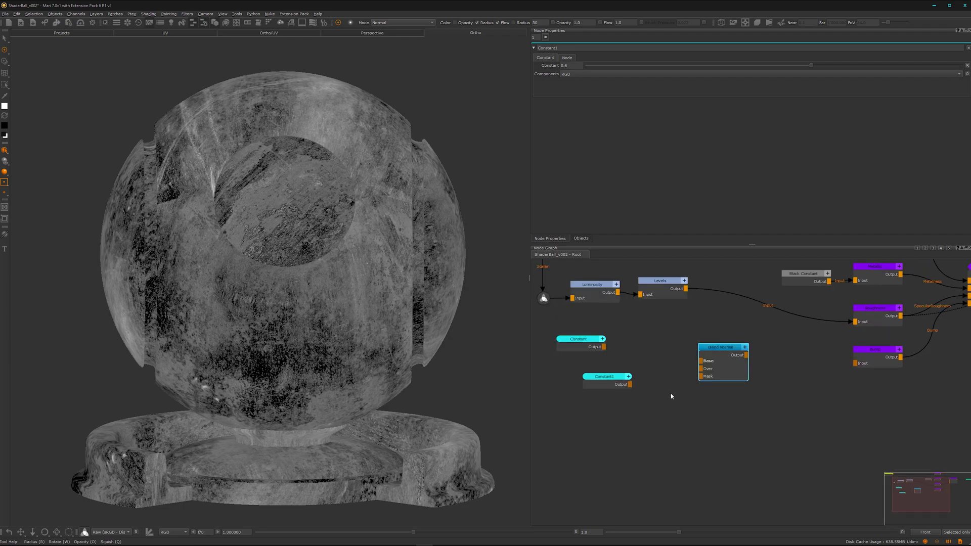
pyautogui.click(722, 419)
pyautogui.press('m')
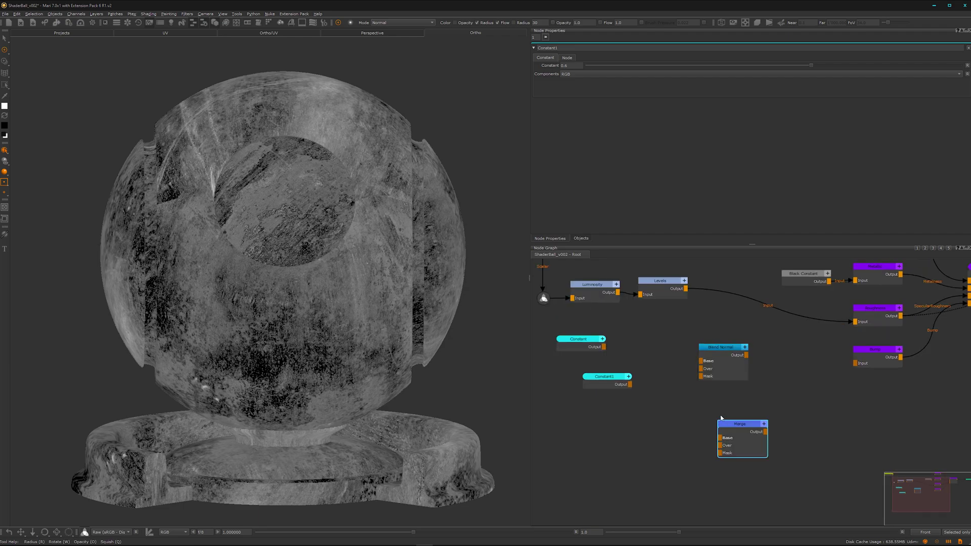
pyautogui.moveTo(740, 429); pyautogui.dragTo(736, 433)
pyautogui.doubleClick(734, 429)
pyautogui.click(609, 66)
pyautogui.click(609, 66)
pyautogui.click(610, 67)
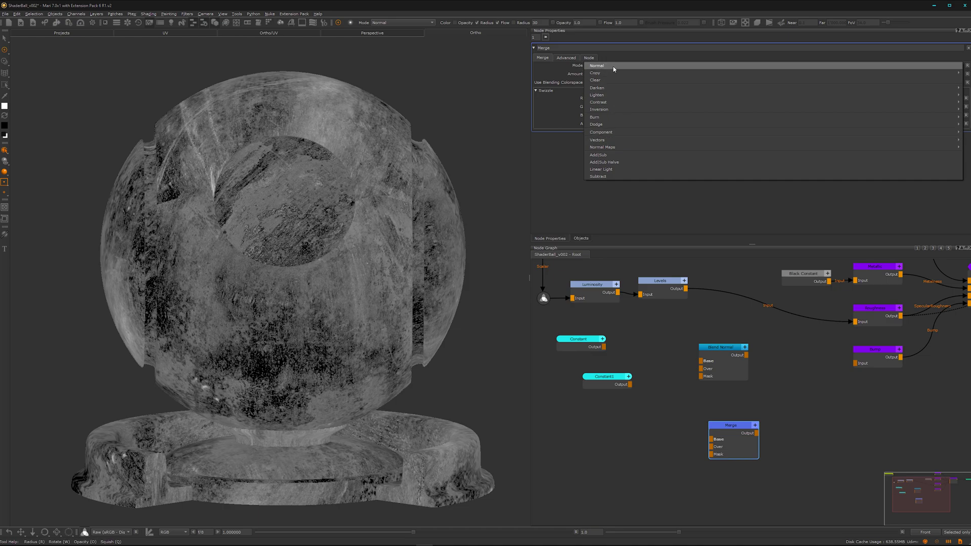
pyautogui.click(614, 68)
# Reposition the Blend Normal node above the Merge node, and delete the Merge node.
pyautogui.click(731, 357)
pyautogui.moveTo(722, 355); pyautogui.dragTo(724, 352)
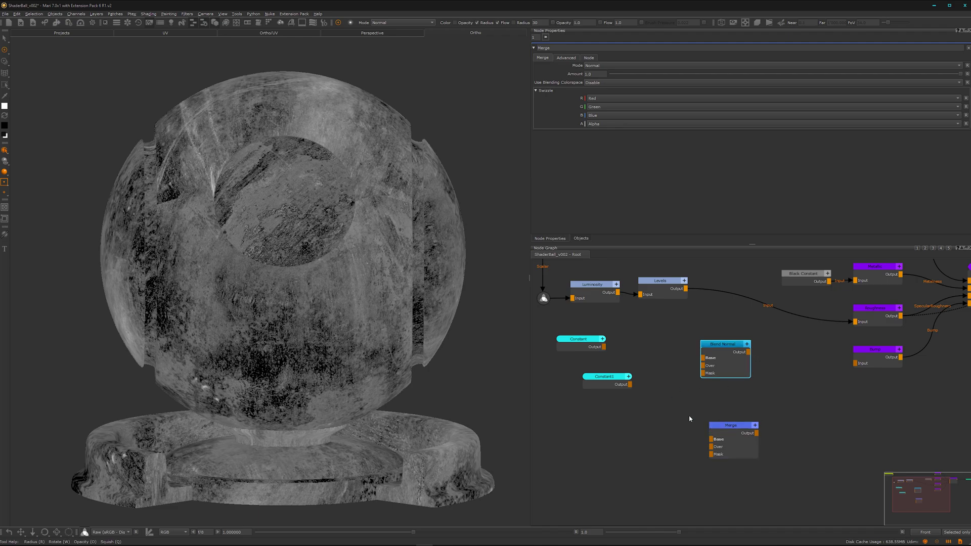
pyautogui.moveTo(738, 434); pyautogui.dragTo(724, 437)
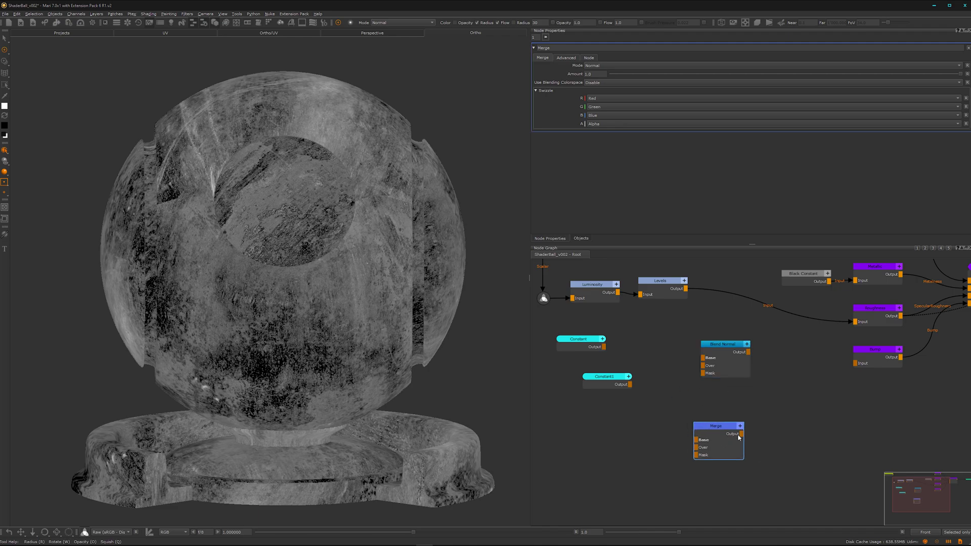
pyautogui.moveTo(719, 354); pyautogui.dragTo(720, 348)
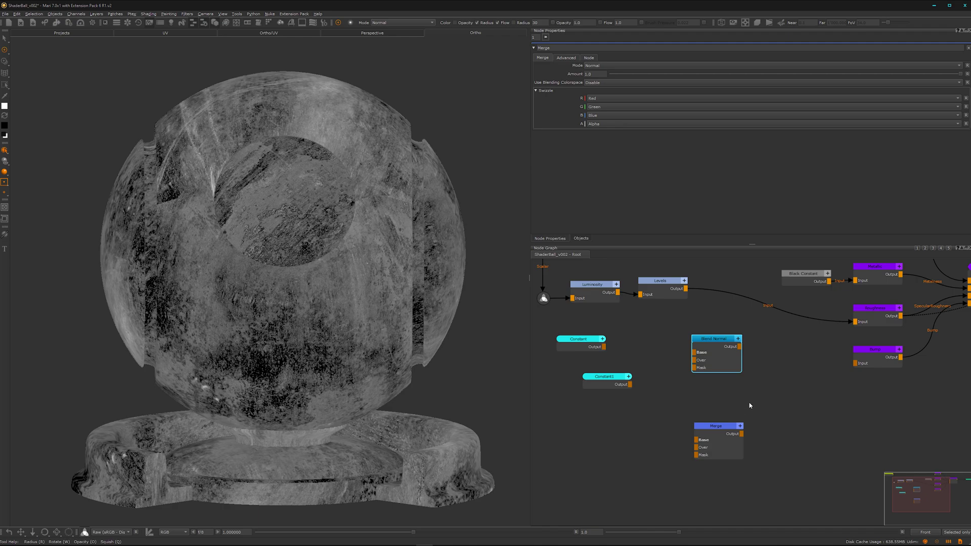
pyautogui.click(701, 425)
pyautogui.press('Delete')
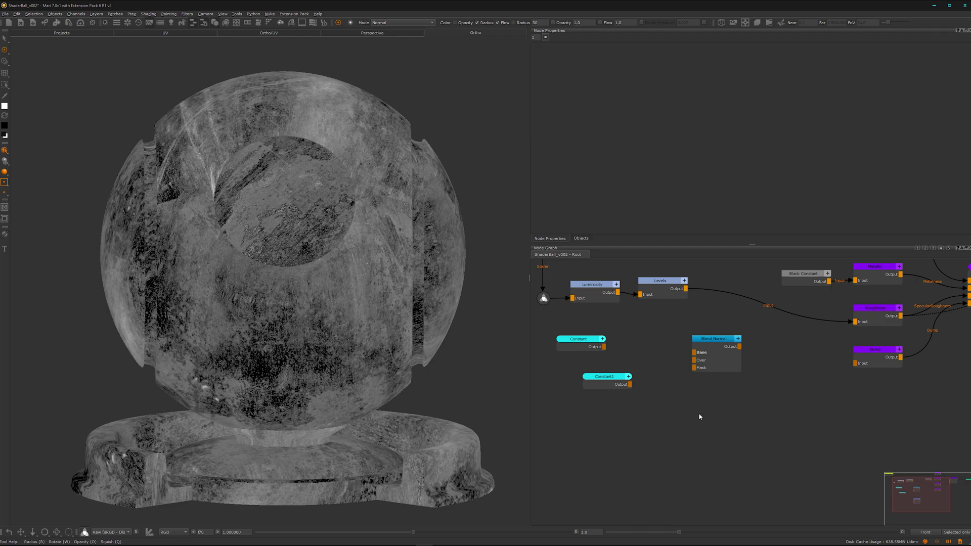
# Connect the 0.2 Constant to Blend Normal's Base input and the 0.6 Constant to its Over input.
pyautogui.moveTo(697, 355); pyautogui.dragTo(604, 347)
pyautogui.click(623, 386)
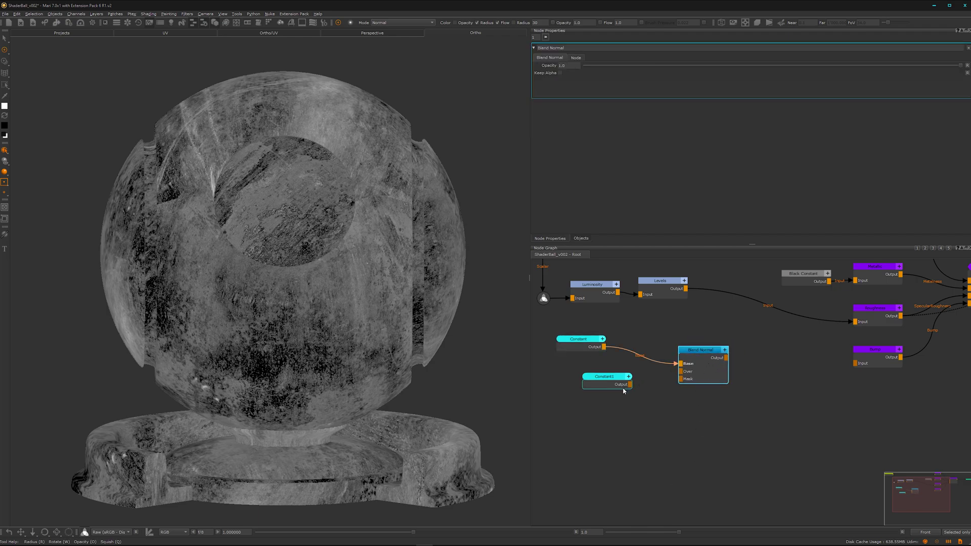
pyautogui.click(706, 367)
pyautogui.moveTo(631, 384); pyautogui.dragTo(680, 371)
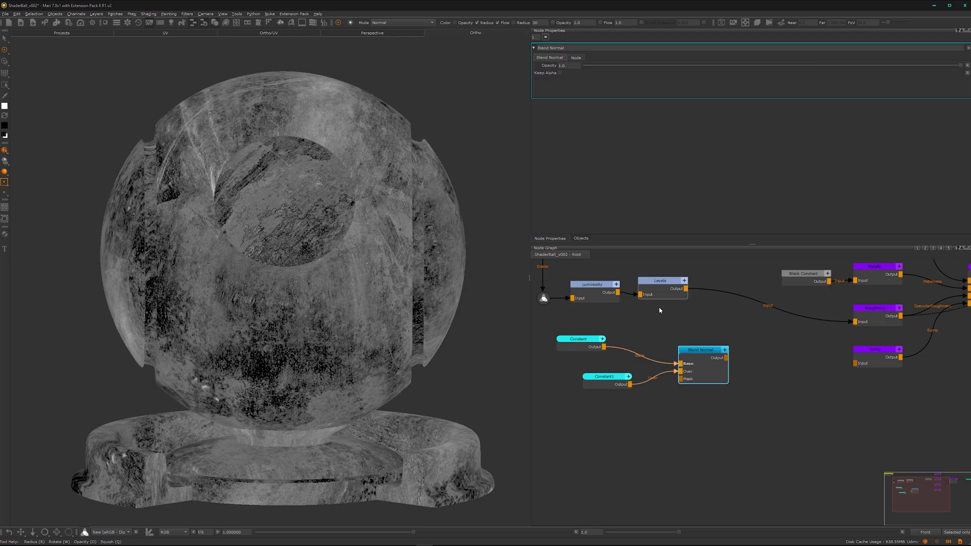
# Connect the Levels output to Blend Normal's Mask input, and feed Blend Normal's output into the Roughness channel.
pyautogui.moveTo(713, 330); pyautogui.dragTo(698, 369, button='middle')
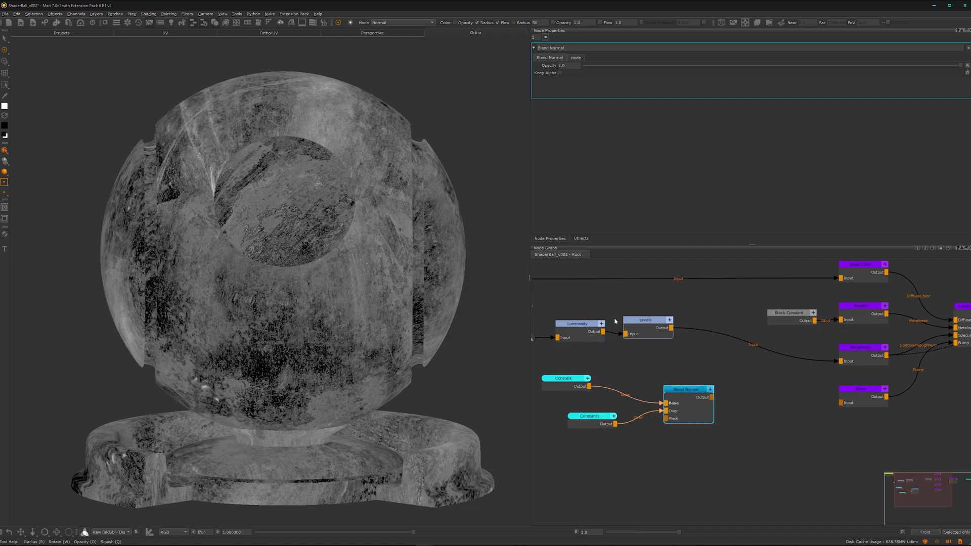
pyautogui.keyDown('alt'); pyautogui.moveTo(308, 305); pyautogui.dragTo(312, 334, button='middle'); pyautogui.keyUp('alt')
pyautogui.keyDown('alt'); pyautogui.moveTo(312, 334); pyautogui.dragTo(317, 310); pyautogui.keyUp('alt')
pyautogui.scroll(2, 341, 333)
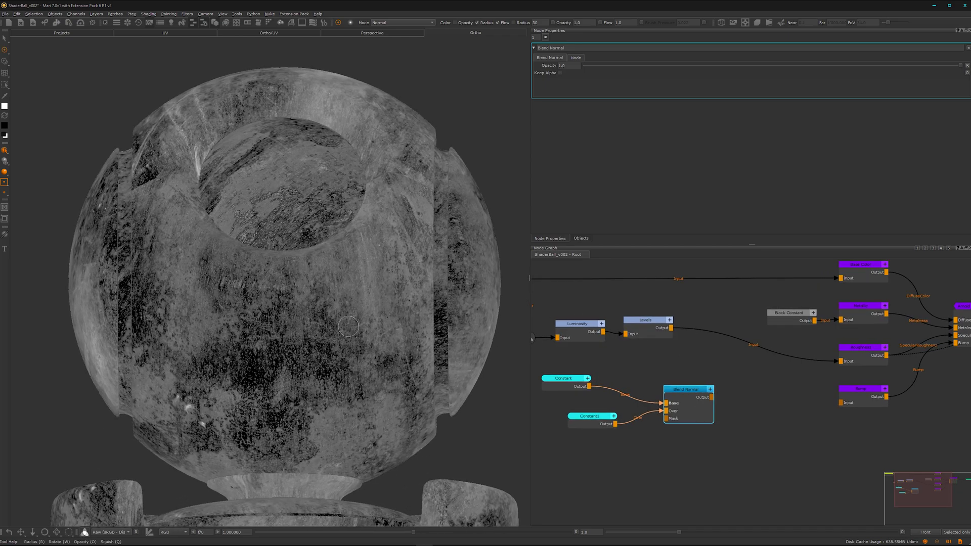
pyautogui.moveTo(671, 328); pyautogui.dragTo(666, 418)
pyautogui.moveTo(685, 331); pyautogui.dragTo(712, 397)
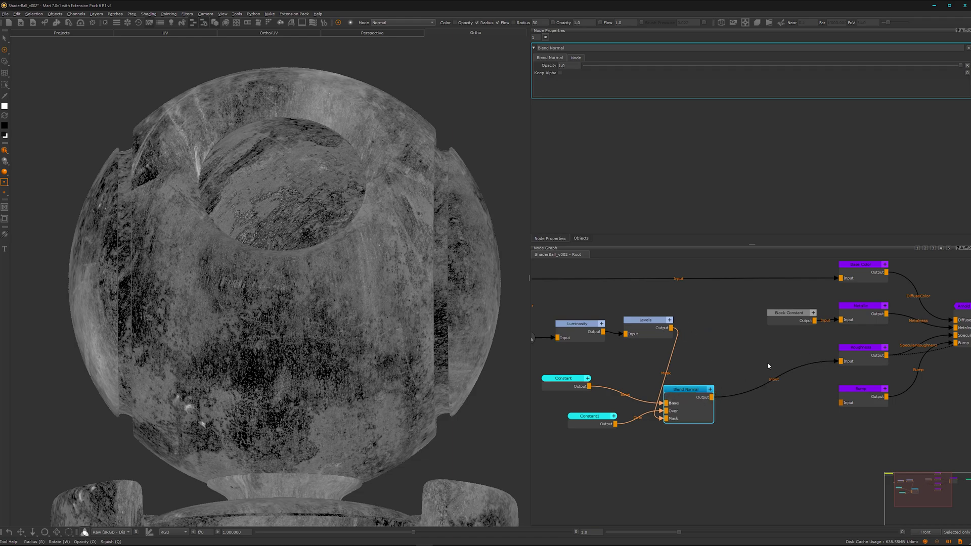
# Move Blend Normal closer to the Levels node and raise the Levels input black to about 0.18, checking the ball.
pyautogui.keyDown('alt'); pyautogui.moveTo(340, 320); pyautogui.dragTo(343, 278, button='middle'); pyautogui.keyUp('alt')
pyautogui.keyDown('alt'); pyautogui.moveTo(362, 340); pyautogui.dragTo(426, 311); pyautogui.keyUp('alt')
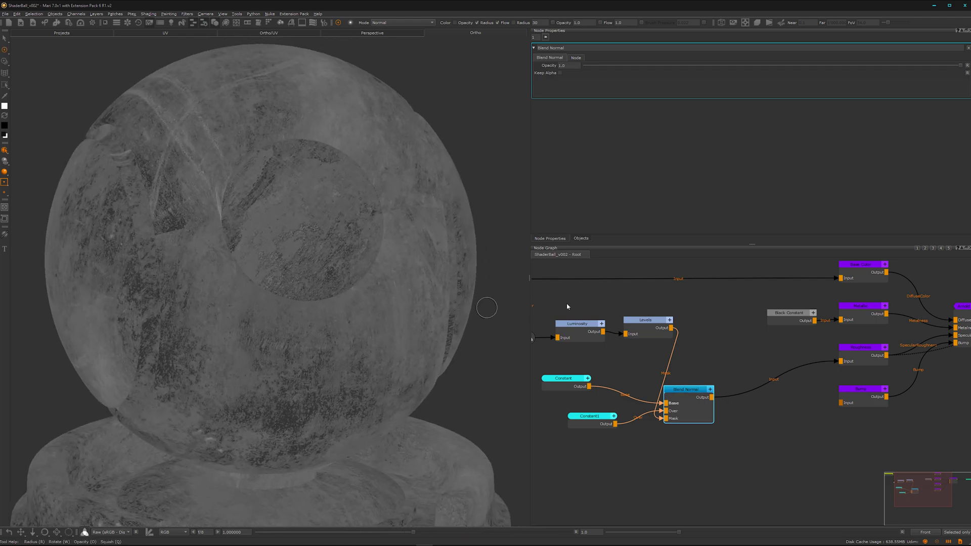
pyautogui.moveTo(696, 412); pyautogui.dragTo(693, 386)
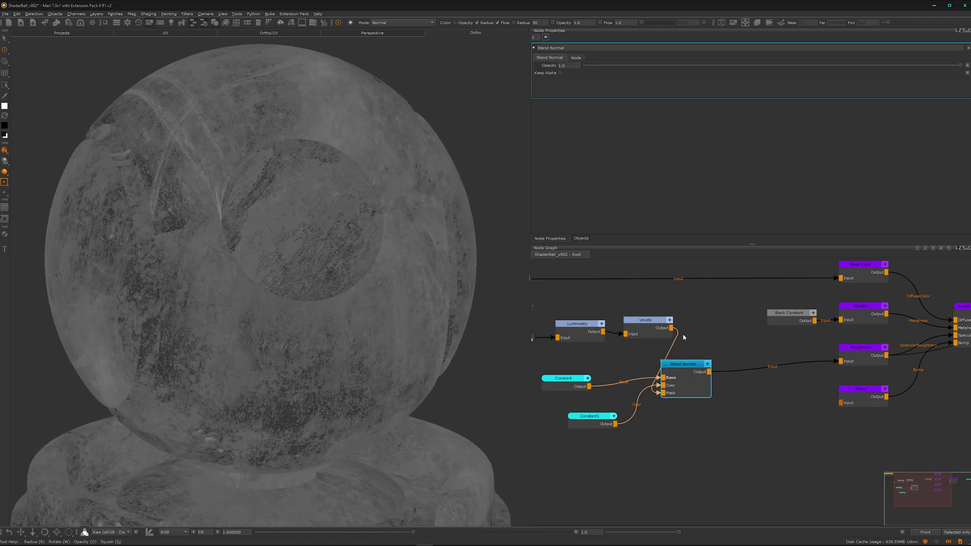
pyautogui.click(652, 331)
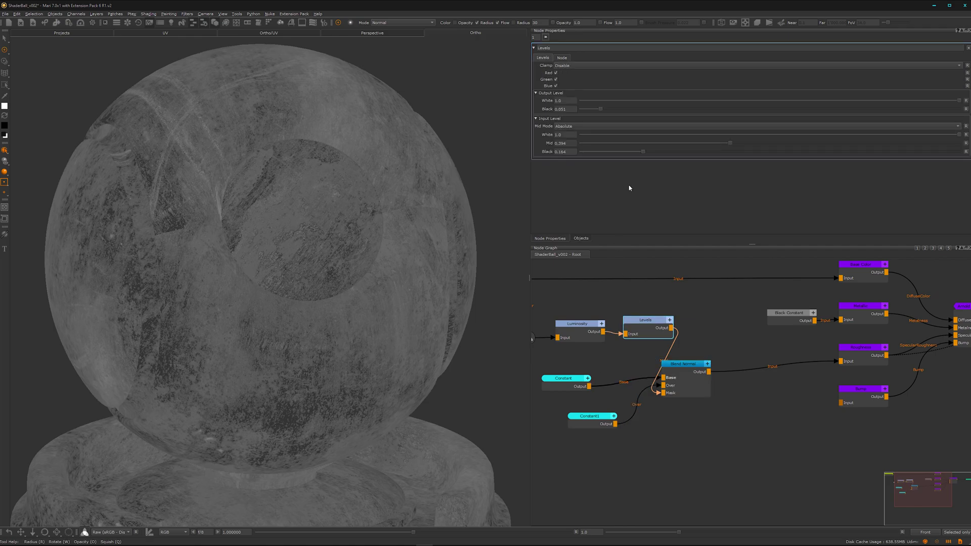
pyautogui.moveTo(643, 152); pyautogui.dragTo(651, 152)
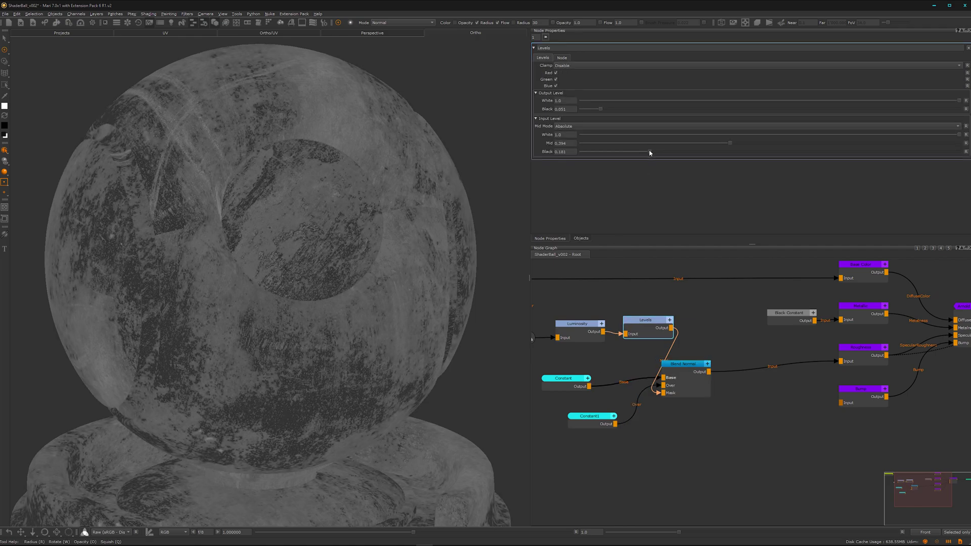
pyautogui.keyDown('alt'); pyautogui.moveTo(369, 338); pyautogui.dragTo(383, 310, button='middle'); pyautogui.keyUp('alt')
pyautogui.keyDown('alt'); pyautogui.moveTo(383, 311); pyautogui.dragTo(357, 309); pyautogui.keyUp('alt')
pyautogui.keyDown('alt'); pyautogui.moveTo(356, 310); pyautogui.dragTo(385, 283, button='right'); pyautogui.keyUp('alt')
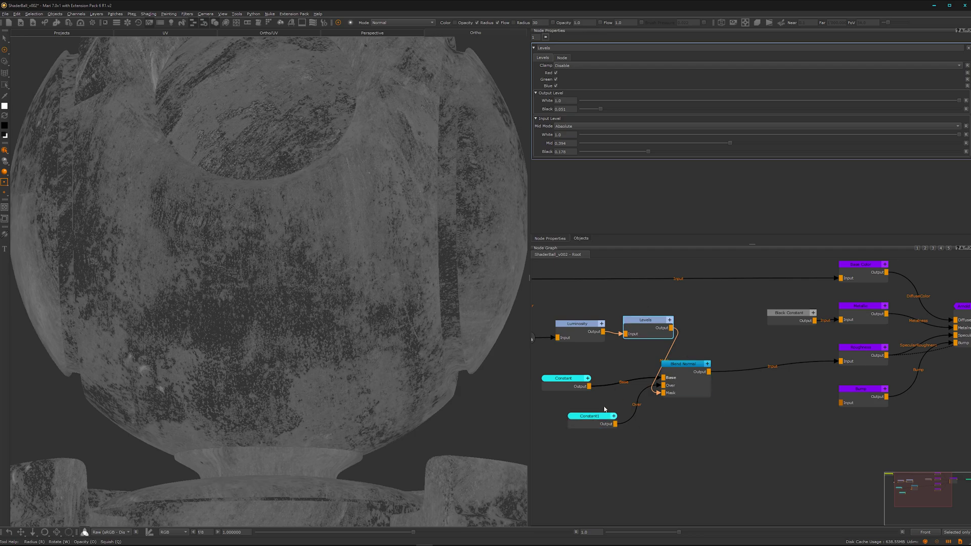
# Lower the value of the Constant node feeding Blend Normal's Over input to 0.549.
pyautogui.moveTo(690, 385); pyautogui.dragTo(768, 387, button='middle')
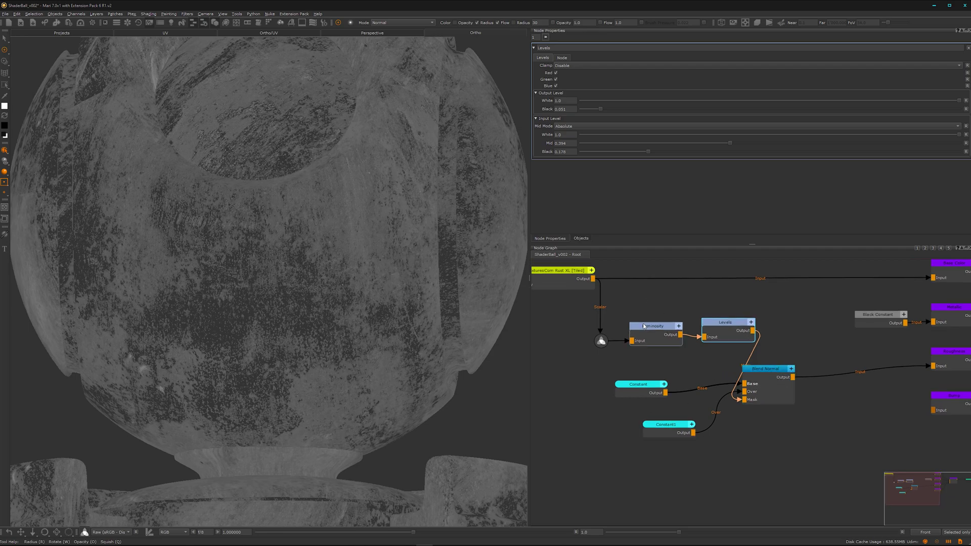
pyautogui.moveTo(563, 278); pyautogui.dragTo(678, 334, button='middle')
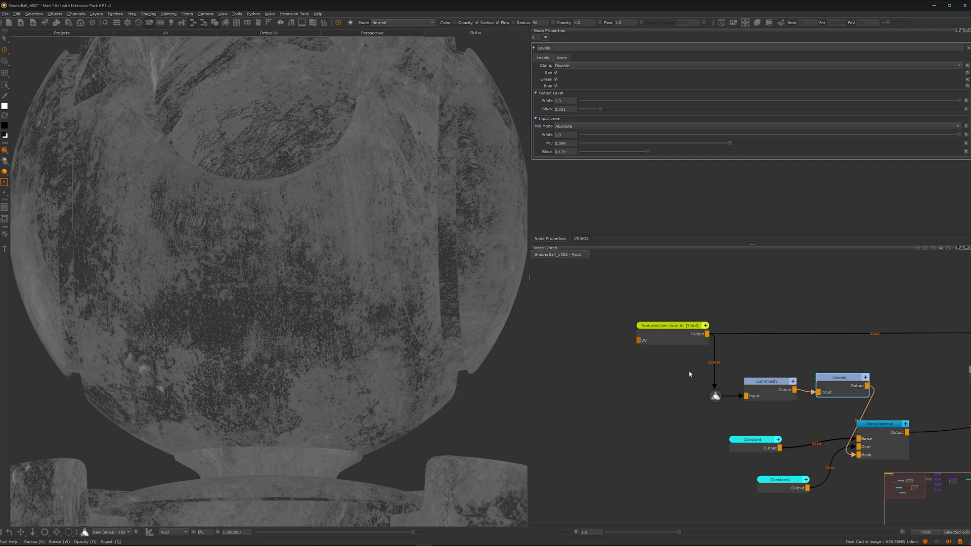
pyautogui.moveTo(685, 390); pyautogui.dragTo(588, 363, button='middle')
pyautogui.click(695, 459)
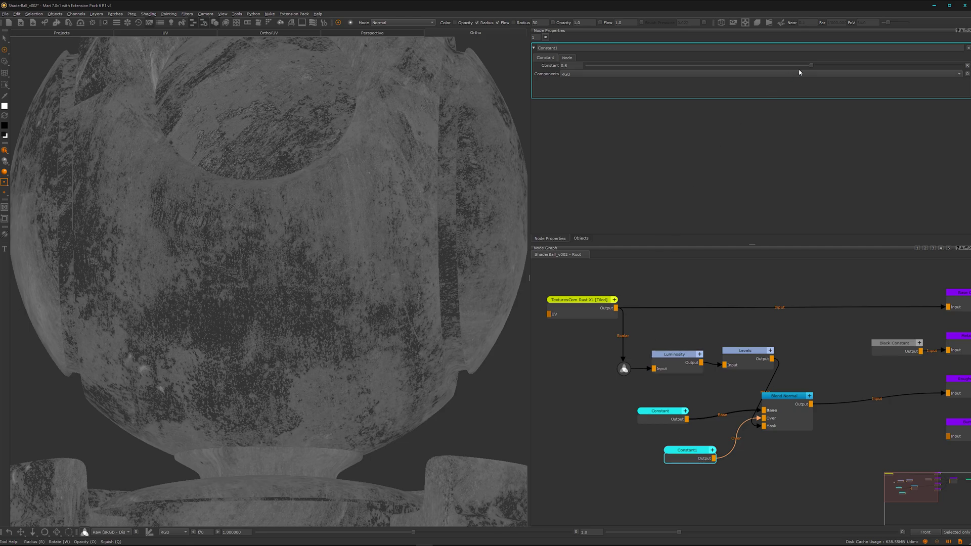
pyautogui.moveTo(811, 67)
pyautogui.mouseDown()
pyautogui.moveTo(706, 61)
pyautogui.moveTo(846, 67)
pyautogui.moveTo(774, 83)
pyautogui.moveTo(874, 89)
pyautogui.moveTo(740, 97)
pyautogui.moveTo(814, 103)
pyautogui.moveTo(784, 106)
pyautogui.mouseUp()
# View the main shader on the ball and examine the rust's reflections from several angles.
pyautogui.moveTo(719, 412); pyautogui.dragTo(622, 407, button='middle')
pyautogui.scroll(-2, 622, 408)
pyautogui.moveTo(875, 415); pyautogui.dragTo(783, 396, button='middle')
pyautogui.scroll(1, 782, 396)
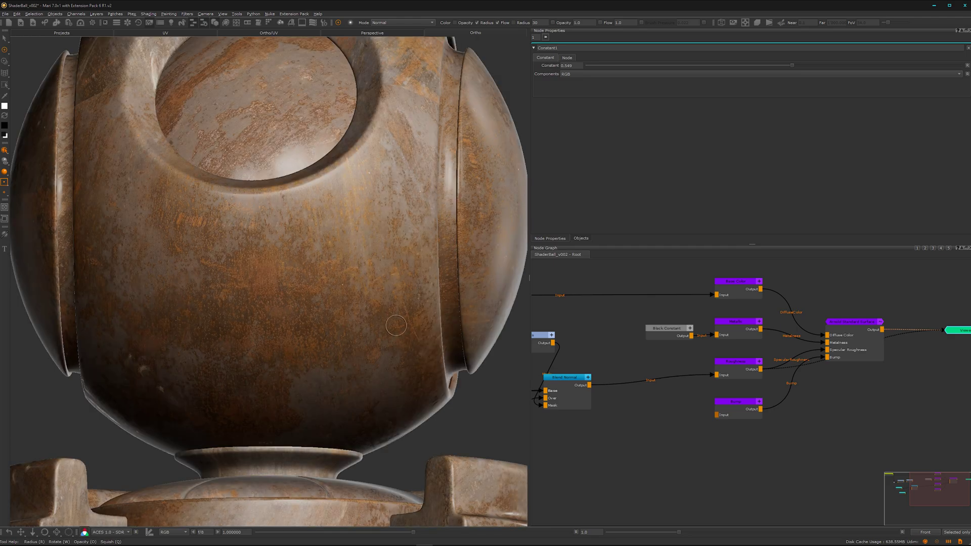
pyautogui.scroll(3, 369, 323)
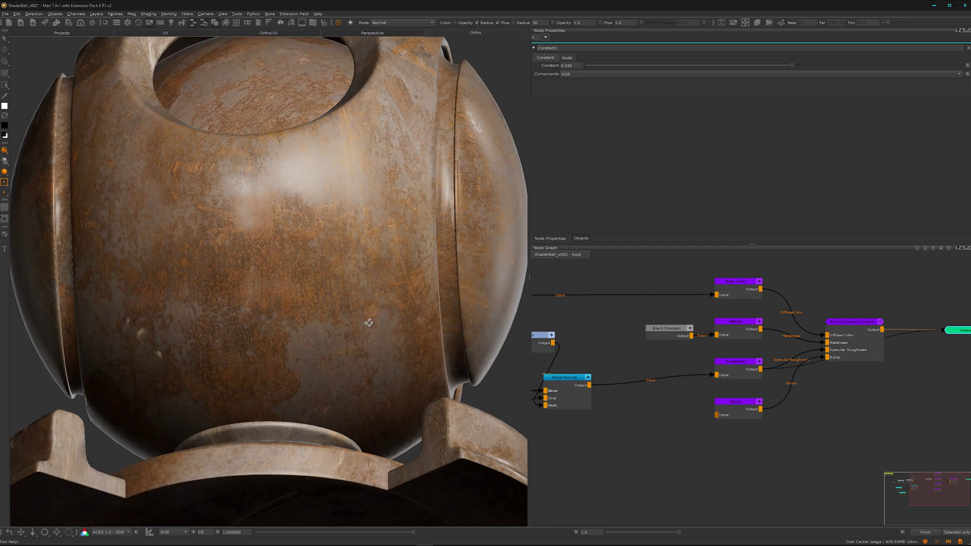
pyautogui.keyDown('alt'); pyautogui.moveTo(369, 323); pyautogui.dragTo(373, 296, button='right'); pyautogui.keyUp('alt')
pyautogui.keyDown('alt'); pyautogui.moveTo(288, 292); pyautogui.dragTo(319, 331, button='middle'); pyautogui.keyUp('alt')
pyautogui.keyDown('alt'); pyautogui.moveTo(319, 331); pyautogui.dragTo(318, 310); pyautogui.keyUp('alt')
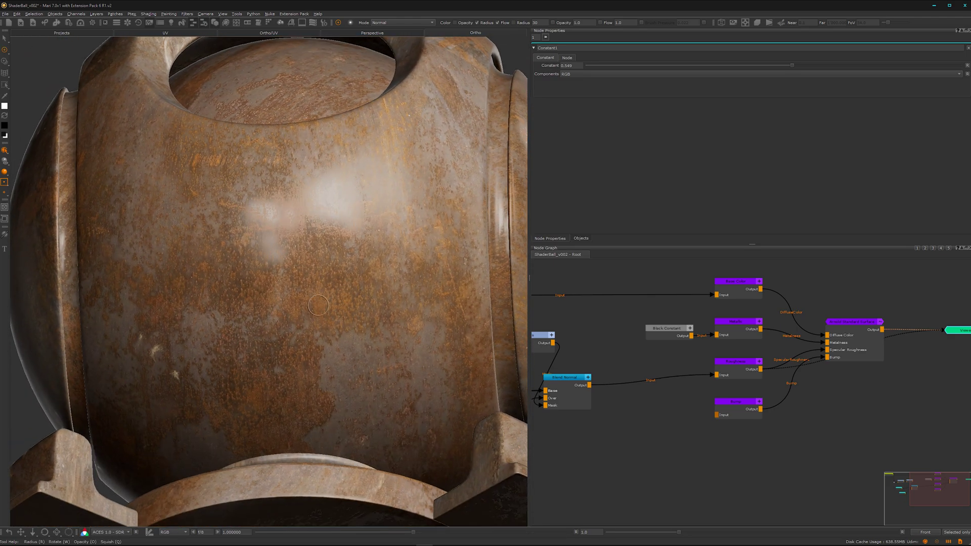
# Insert an Invert node between the Levels output and Blend Normal's Mask input, placed beside the Levels node.
pyautogui.scroll(3, 318, 310)
pyautogui.scroll(-1, 658, 469)
pyautogui.moveTo(658, 470); pyautogui.dragTo(806, 472, button='middle')
pyautogui.scroll(3, 716, 438)
pyautogui.press('Tab')
pyautogui.write('inv')
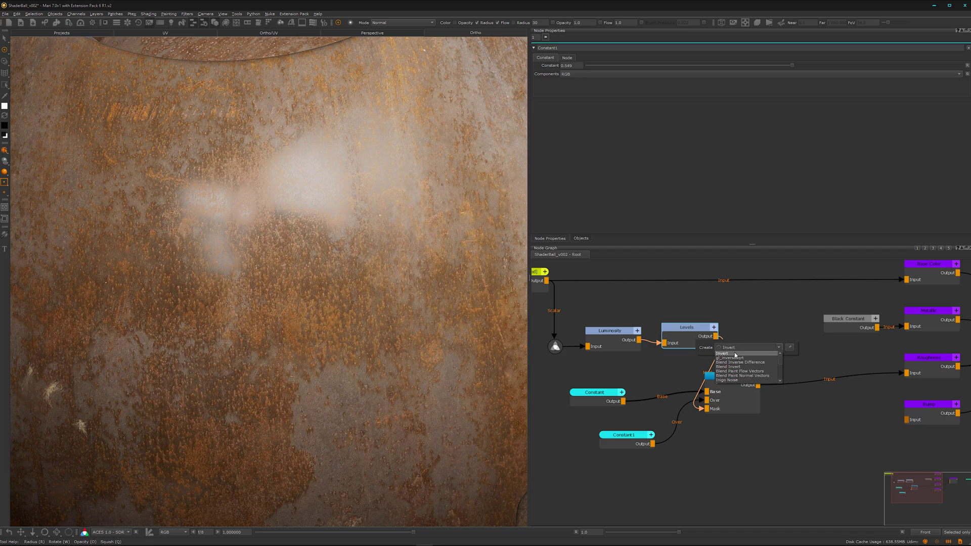
pyautogui.click(735, 354)
pyautogui.moveTo(811, 342); pyautogui.dragTo(785, 335)
# Lower the value of the Constant node feeding Blend Normal's Over input to 0.372, checking the ball's reflections.
pyautogui.keyDown('alt'); pyautogui.moveTo(421, 364); pyautogui.dragTo(354, 364, button='right'); pyautogui.keyUp('alt')
pyautogui.keyDown('alt'); pyautogui.moveTo(313, 354); pyautogui.dragTo(338, 327); pyautogui.keyUp('alt')
pyautogui.keyDown('alt'); pyautogui.moveTo(395, 304); pyautogui.dragTo(369, 334); pyautogui.keyUp('alt')
pyautogui.keyDown('alt'); pyautogui.moveTo(324, 325); pyautogui.dragTo(371, 325, button='right'); pyautogui.keyUp('alt')
pyautogui.keyDown('alt'); pyautogui.moveTo(723, 443); pyautogui.dragTo(663, 440, button='right'); pyautogui.keyUp('alt')
pyautogui.keyDown('alt'); pyautogui.moveTo(662, 440); pyautogui.dragTo(707, 434, button='middle'); pyautogui.keyUp('alt')
pyautogui.click(672, 443)
pyautogui.moveTo(791, 66); pyautogui.dragTo(728, 70)
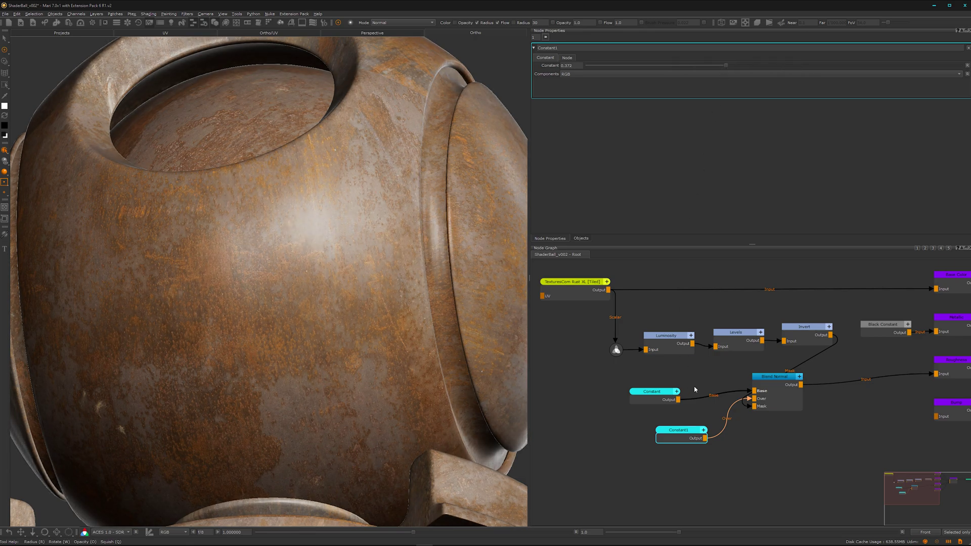
# Set the Levels input mid to 0.284 and input black to 0.195, and move the Base Constant node slightly away from Blend Normal.
pyautogui.click(734, 335)
pyautogui.moveTo(730, 145); pyautogui.dragTo(655, 152)
pyautogui.moveTo(391, 340)
pyautogui.keyDown('alt'); pyautogui.mouseDown()
pyautogui.moveTo(265, 360)
pyautogui.moveTo(278, 351)
pyautogui.mouseUp(); pyautogui.keyUp('alt')
pyautogui.moveTo(659, 391); pyautogui.dragTo(648, 384)
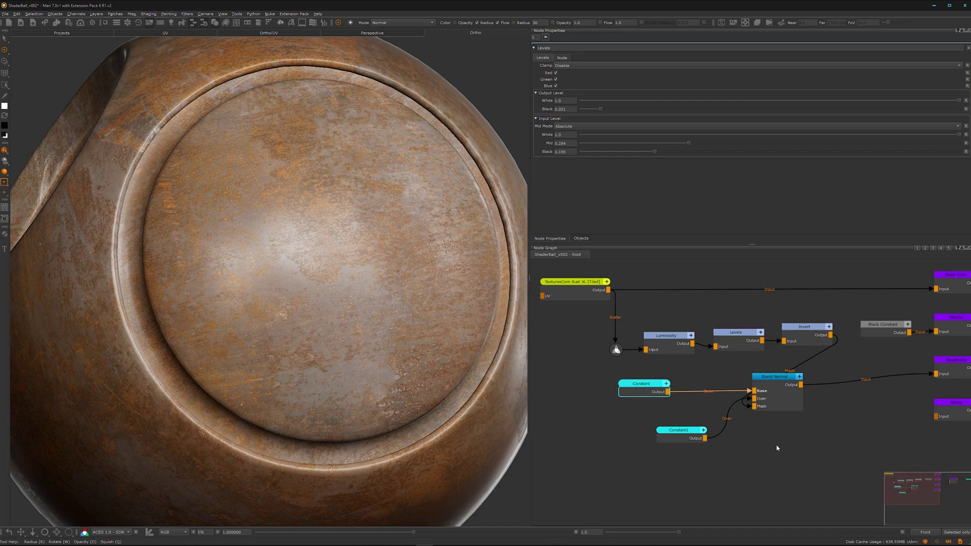
# Examine the roughness node chain from the rust texture through Luminosity, Levels and Invert to Blend Normal.
pyautogui.scroll(-2, 778, 447)
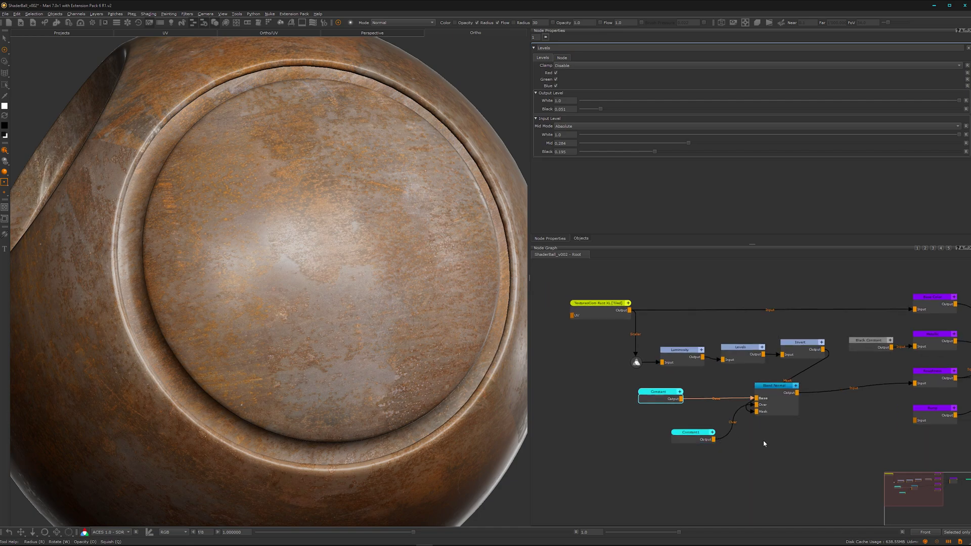
pyautogui.scroll(2, 763, 440)
pyautogui.moveTo(761, 418); pyautogui.dragTo(713, 417, button='middle')
pyautogui.scroll(-2, 619, 413)
pyautogui.moveTo(616, 417); pyautogui.dragTo(663, 429, button='middle')
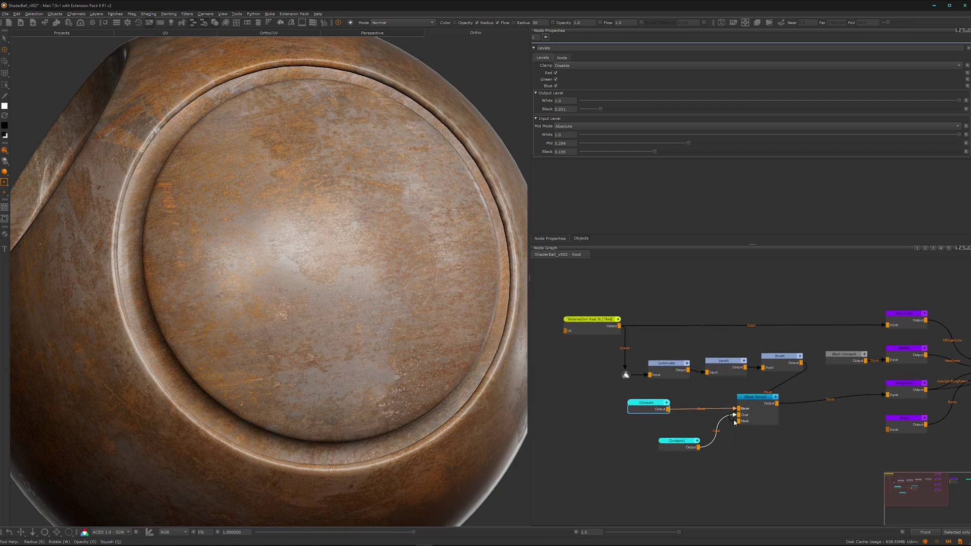
pyautogui.scroll(2, 821, 443)
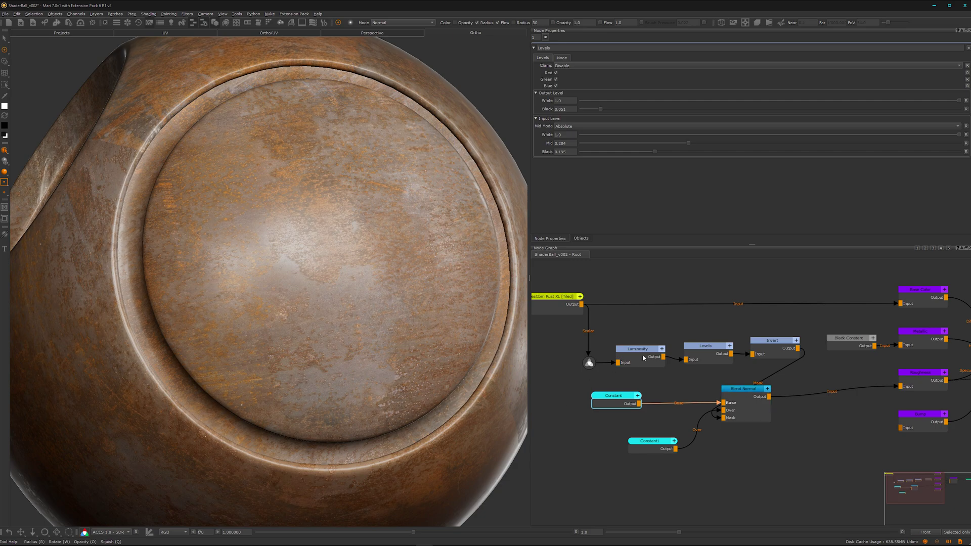
pyautogui.scroll(-1, 781, 433)
pyautogui.scroll(-2, 632, 474)
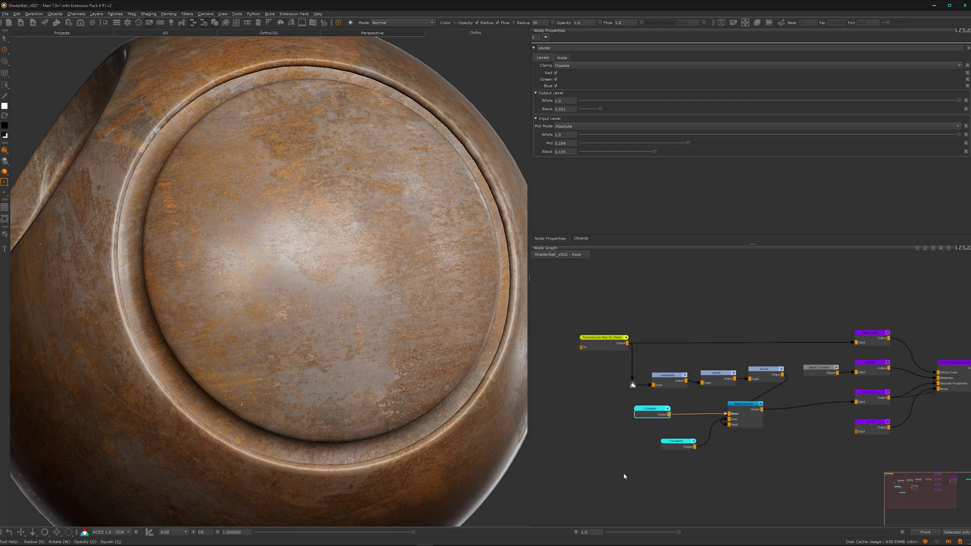
# Move the roughness node network and the Black Constant node farther away from the channel nodes.
pyautogui.moveTo(628, 477); pyautogui.dragTo(685, 472, button='middle')
pyautogui.moveTo(613, 323); pyautogui.dragTo(815, 494)
pyautogui.moveTo(787, 424); pyautogui.dragTo(700, 421)
pyautogui.scroll(1, 758, 427)
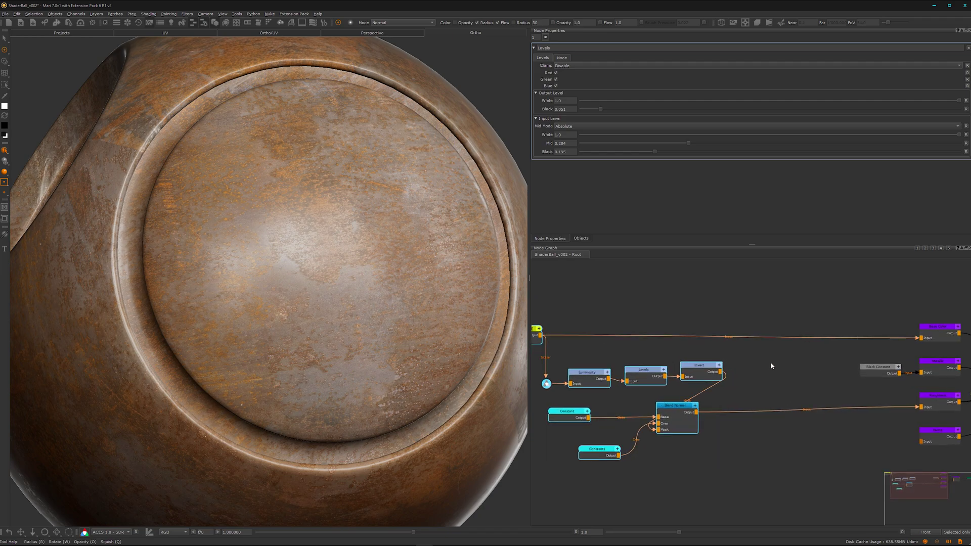
pyautogui.moveTo(879, 370); pyautogui.dragTo(805, 369)
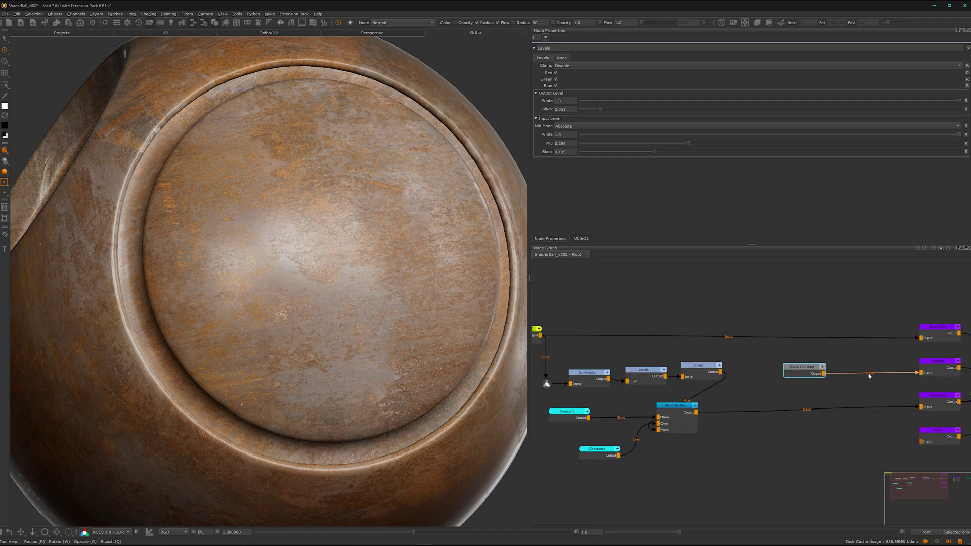
# Space out the channel nodes by moving Base Color higher and Roughness and Bump lower, away from Metallic.
pyautogui.moveTo(936, 330); pyautogui.dragTo(935, 285)
pyautogui.scroll(-1, 882, 436)
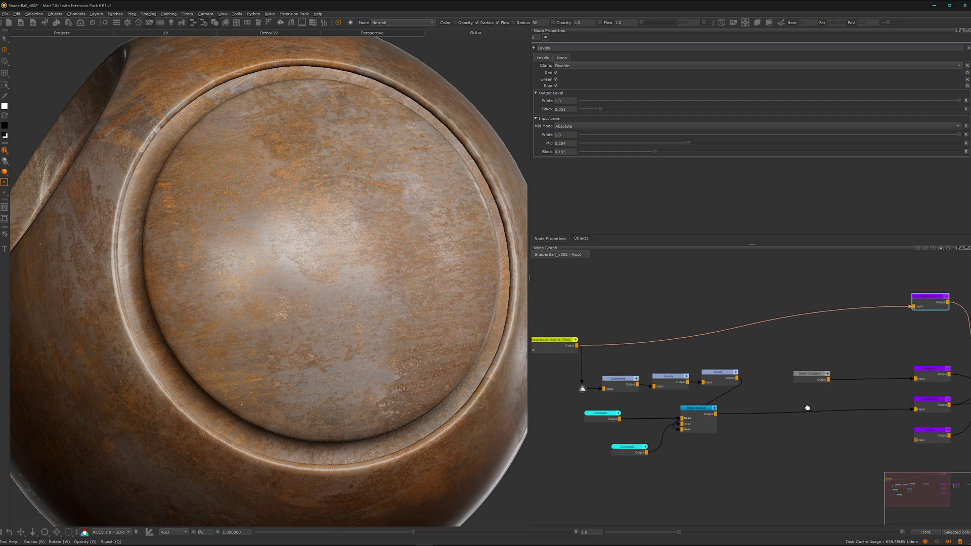
pyautogui.moveTo(817, 414); pyautogui.dragTo(735, 364, button='middle')
pyautogui.moveTo(897, 408); pyautogui.dragTo(836, 349)
pyautogui.moveTo(848, 404); pyautogui.dragTo(848, 433)
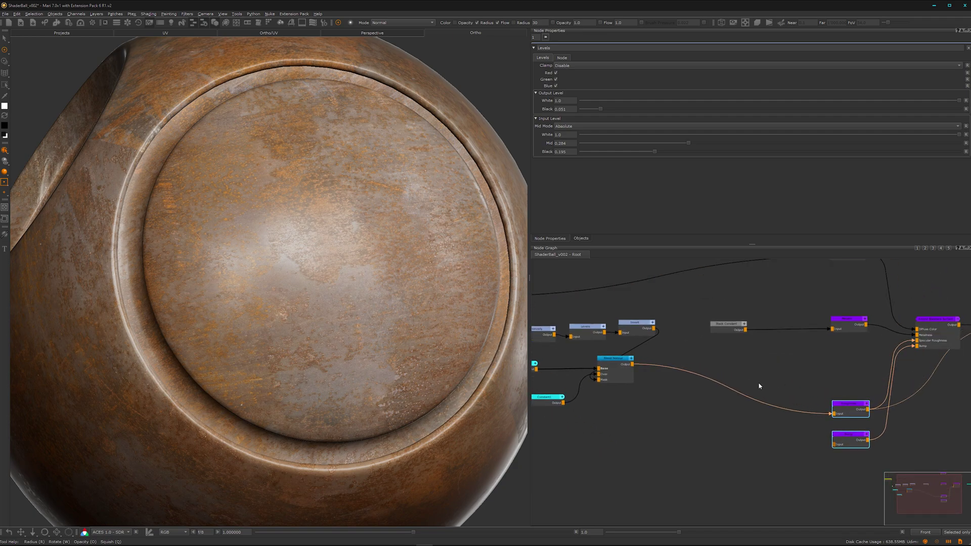
# Shift Black Constant away from Metallic and create a White Constant node directly beneath it.
pyautogui.scroll(3, 753, 365)
pyautogui.moveTo(800, 351); pyautogui.dragTo(847, 415, button='middle')
pyautogui.moveTo(749, 367); pyautogui.dragTo(695, 329)
pyautogui.click(708, 384)
pyautogui.press('Tab')
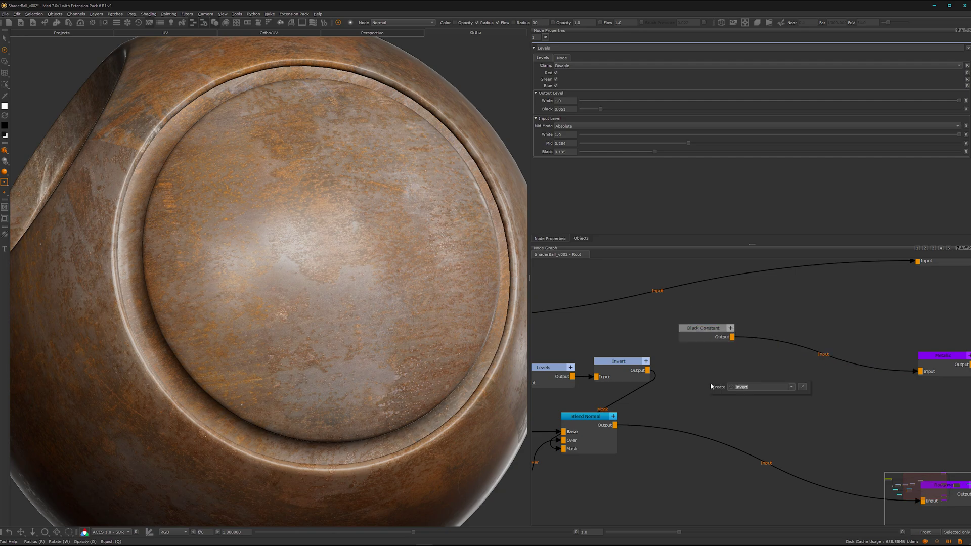
pyautogui.write('whi')
pyautogui.click(745, 394)
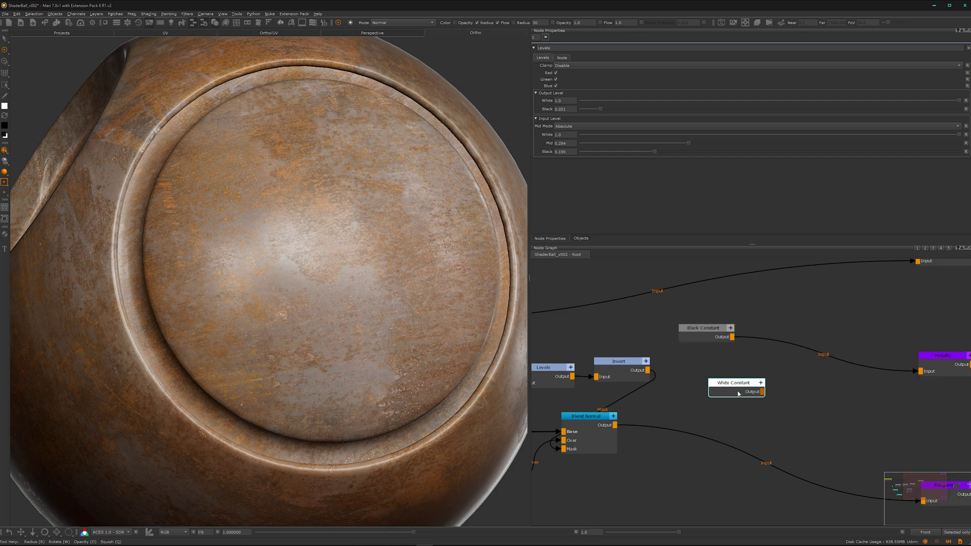
pyautogui.moveTo(746, 394); pyautogui.dragTo(713, 375)
# Duplicate Blend Normal, insert the copy between Black Constant and Metallic, and connect White Constant to its Over input.
pyautogui.scroll(-1, 650, 456)
pyautogui.moveTo(657, 482); pyautogui.dragTo(604, 450)
pyautogui.hotkey('ctrl', 'c')
pyautogui.hotkey('ctrl', 'v')
pyautogui.moveTo(808, 410); pyautogui.dragTo(797, 369)
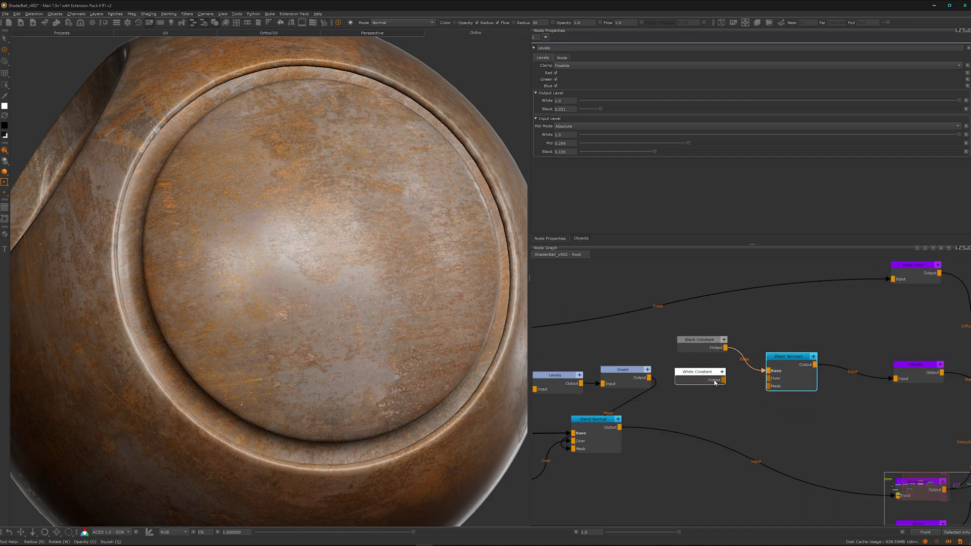
pyautogui.moveTo(723, 379); pyautogui.dragTo(768, 378)
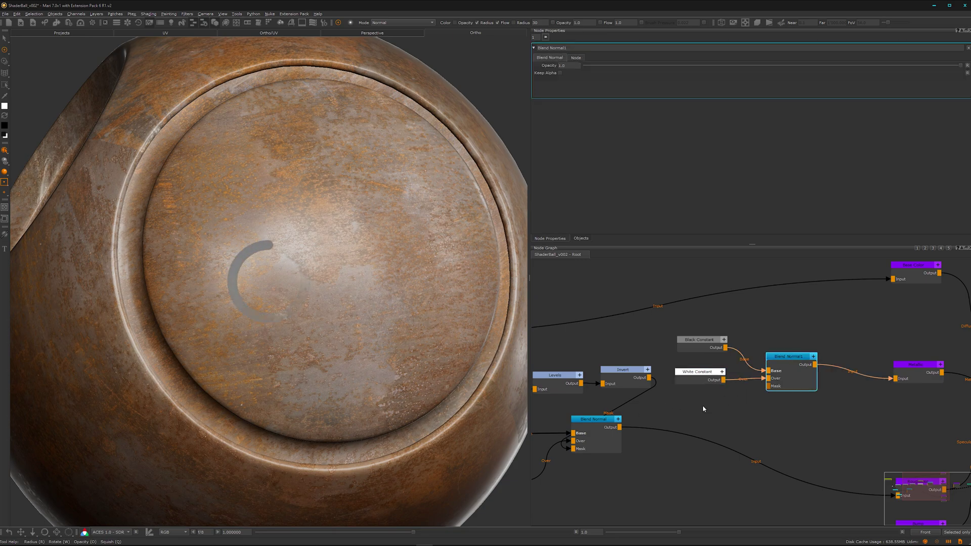
# View the Invert node's output on the ball and examine the mask for use as a metallic mask.
pyautogui.scroll(-1, 695, 421)
pyautogui.moveTo(717, 420); pyautogui.dragTo(828, 431, button='middle')
pyautogui.click(750, 397)
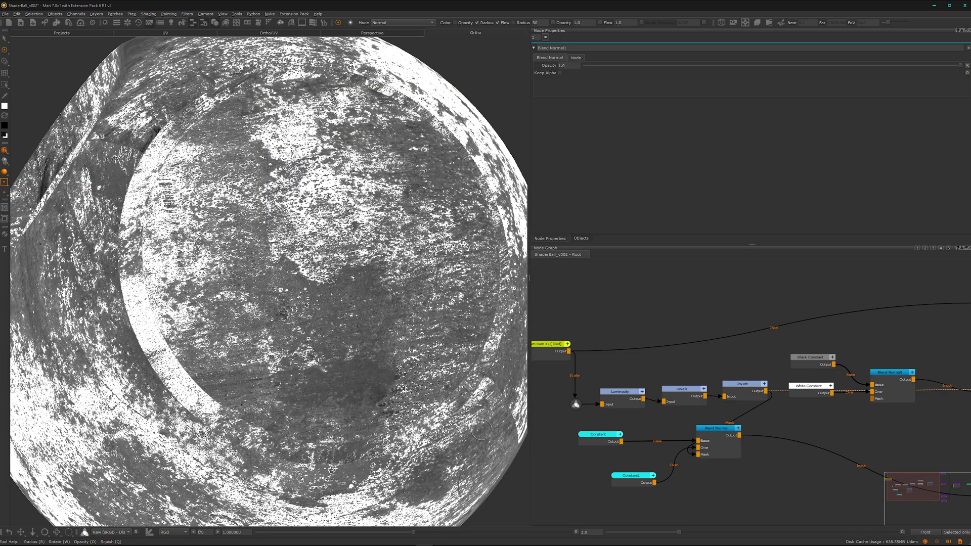
pyautogui.keyDown('alt'); pyautogui.moveTo(482, 430); pyautogui.dragTo(336, 303); pyautogui.keyUp('alt')
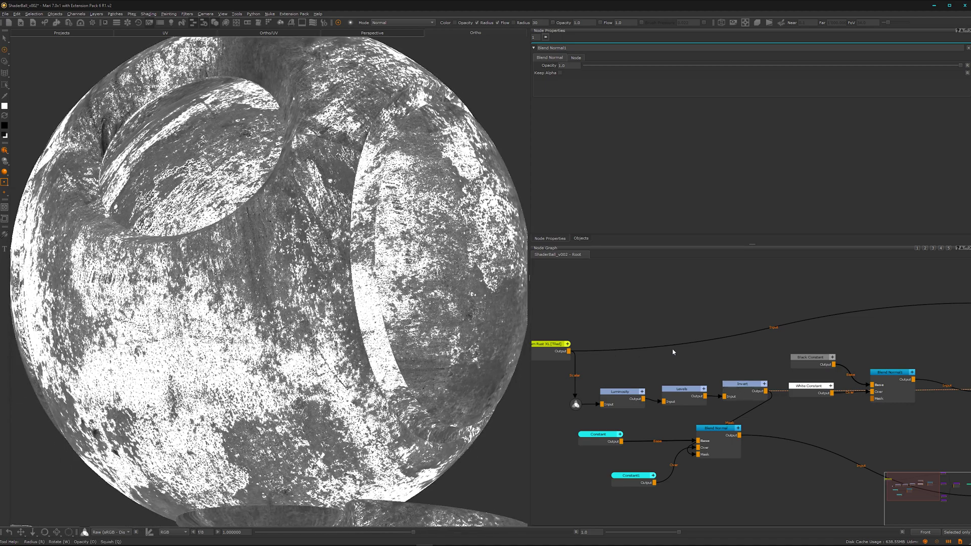
# Move the rust texture node higher and create a second Levels node above the existing Levels node.
pyautogui.scroll(-2, 651, 324)
pyautogui.moveTo(653, 354); pyautogui.dragTo(691, 394, button='middle')
pyautogui.moveTo(610, 384); pyautogui.dragTo(603, 356)
pyautogui.scroll(3, 714, 389)
pyautogui.click(722, 374)
pyautogui.press('Tab')
pyautogui.write('lev')
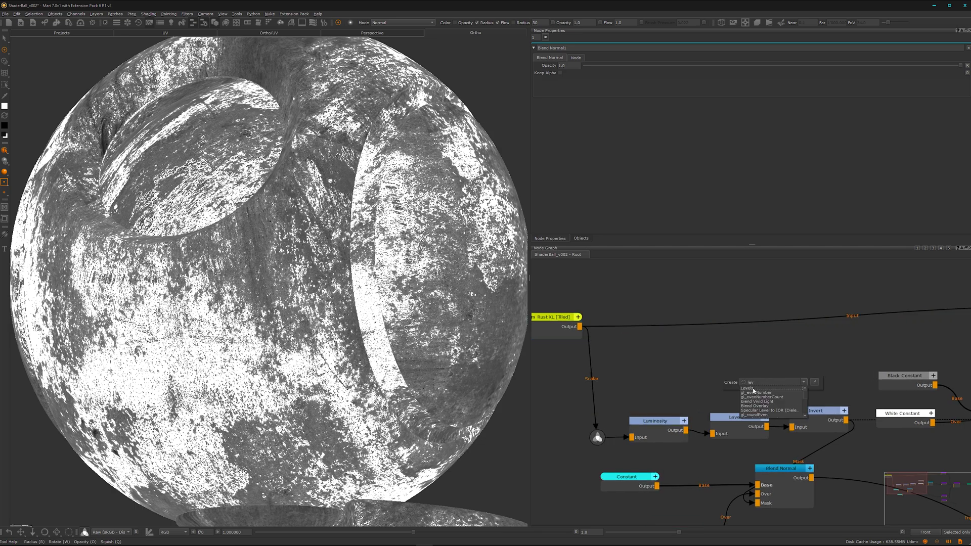
pyautogui.click(754, 391)
pyautogui.moveTo(748, 380); pyautogui.dragTo(738, 371)
# Set the original Levels node's clamp mode to Clamp LDR.
pyautogui.click(741, 425)
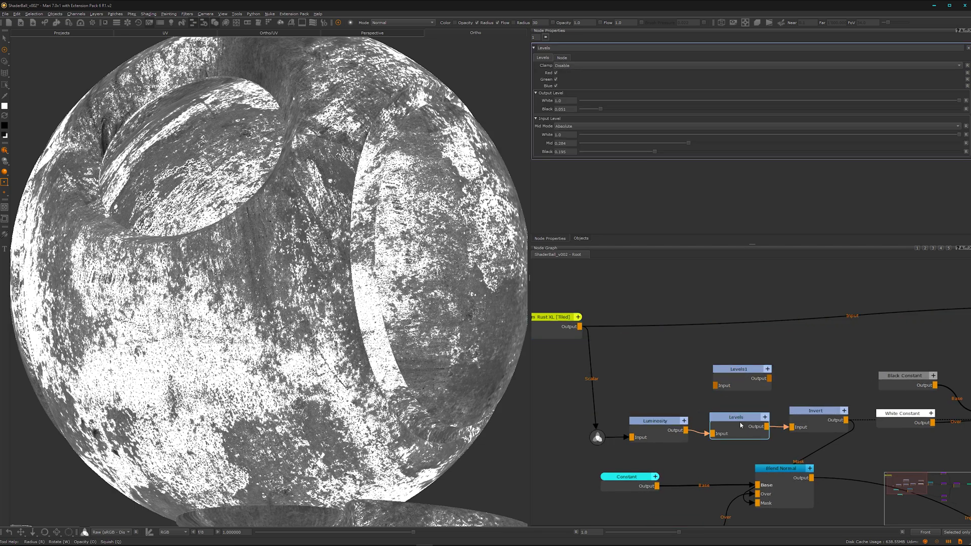
pyautogui.click(584, 66)
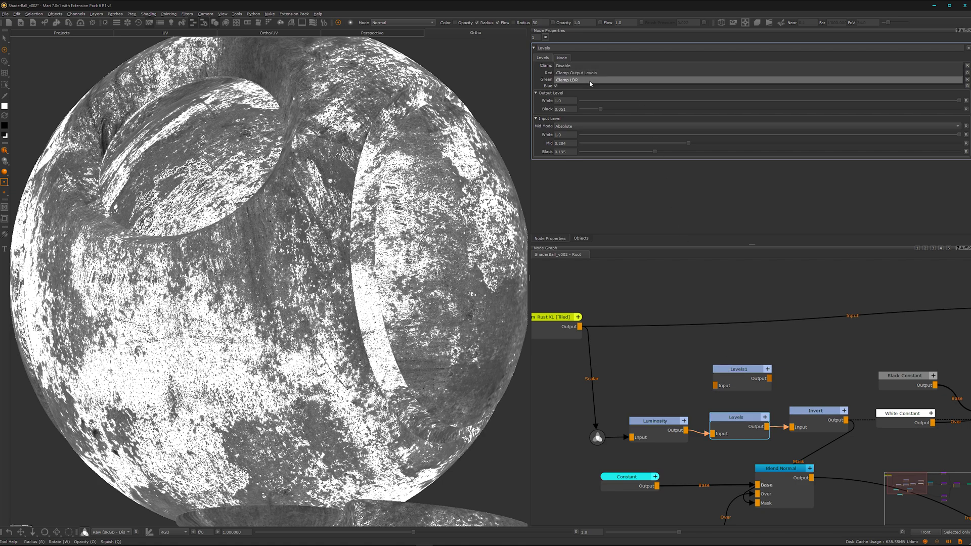
pyautogui.click(591, 81)
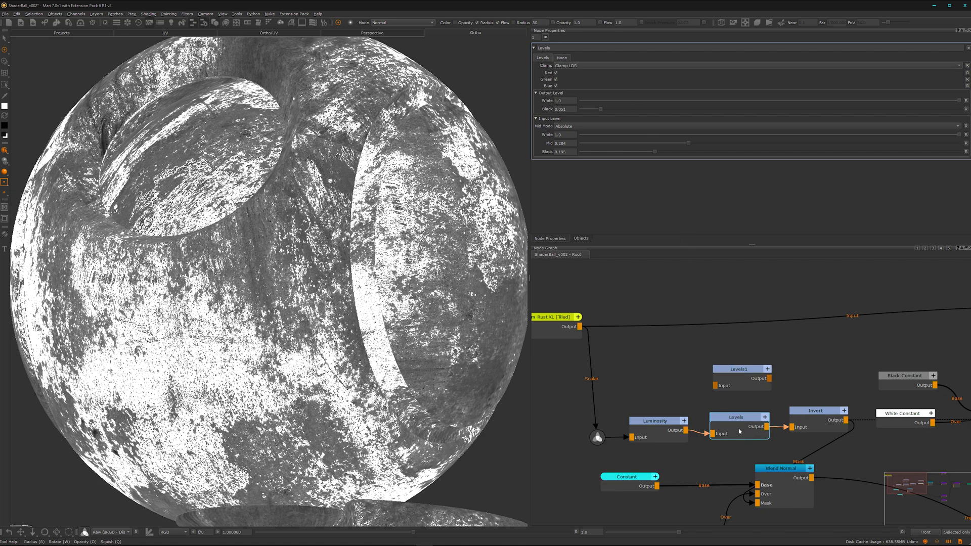
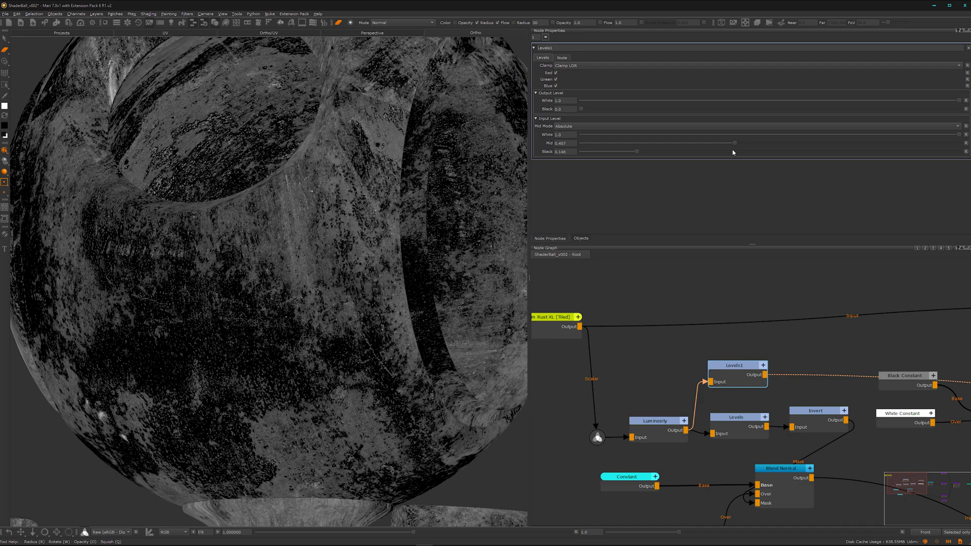
# Set the second Levels node's input mid to 0.284 and input black to 0.136, checking the mask's detail.
pyautogui.scroll(5, 354, 308)
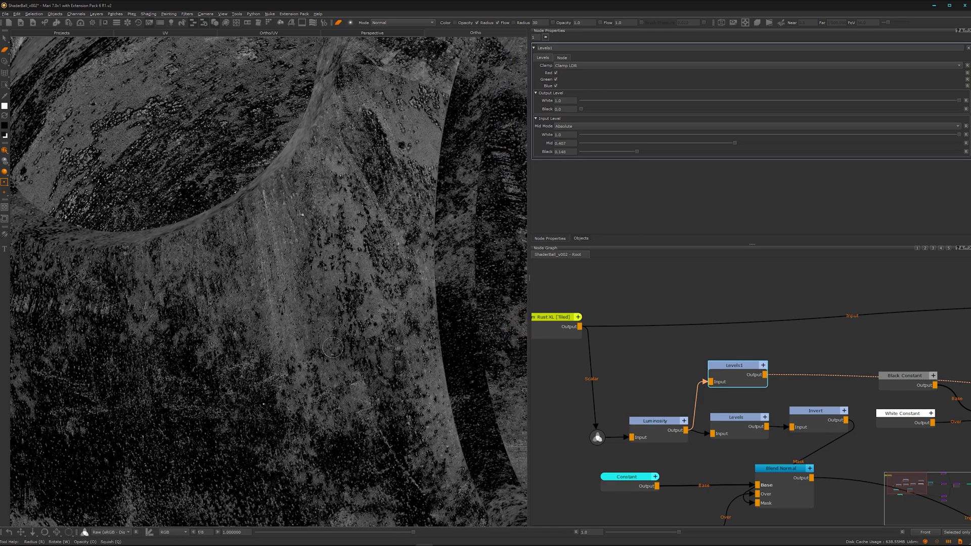
pyautogui.scroll(-4, 384, 315)
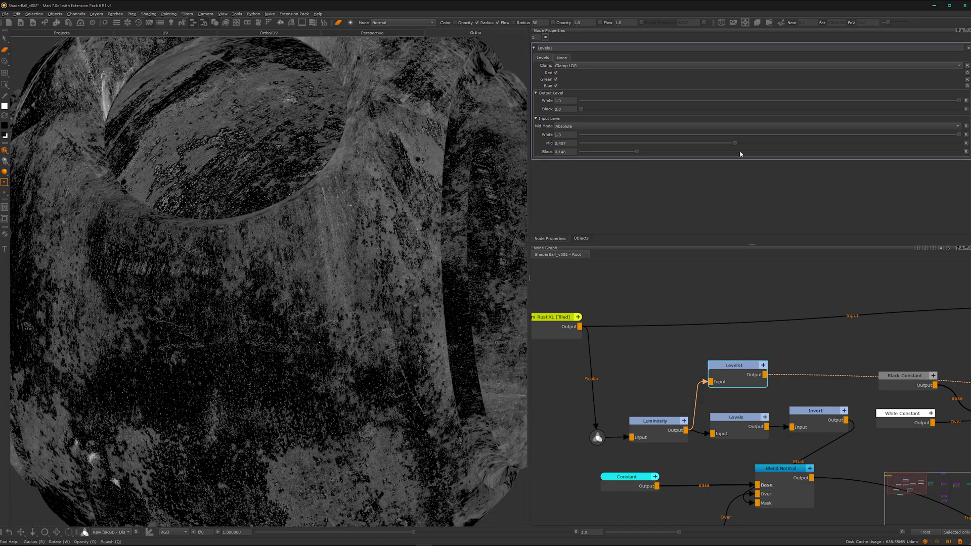
pyautogui.moveTo(731, 143); pyautogui.dragTo(632, 154)
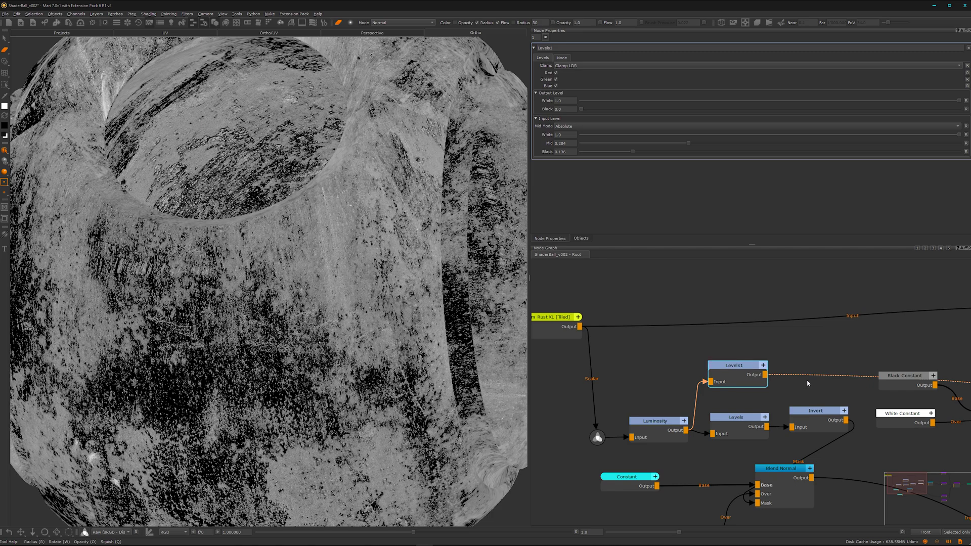
# Connect the second Levels output to the metallic Blend Normal's Mask input, and move that blend and its two constants higher.
pyautogui.moveTo(808, 383); pyautogui.dragTo(692, 330, button='middle')
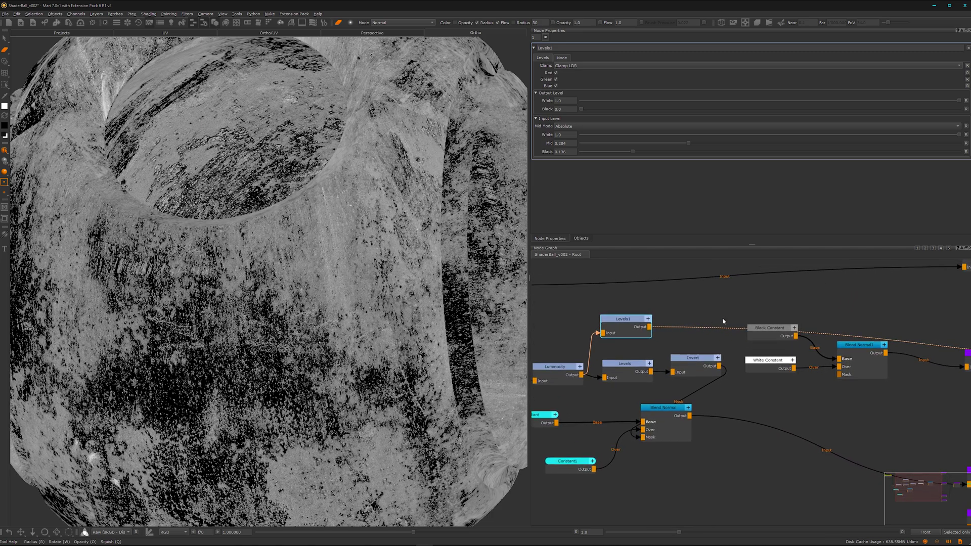
pyautogui.keyDown('alt'); pyautogui.moveTo(712, 325); pyautogui.dragTo(634, 337, button='right'); pyautogui.keyUp('alt')
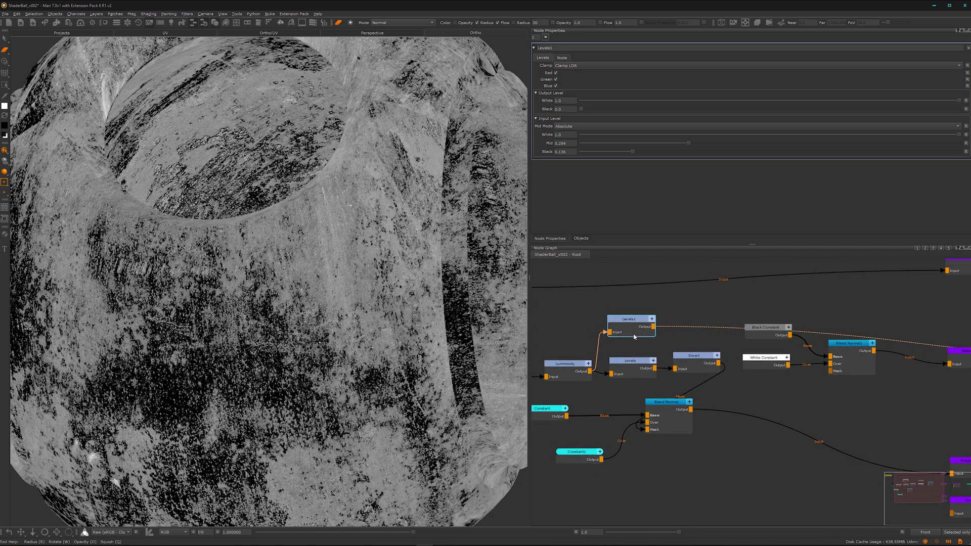
pyautogui.click(852, 368)
pyautogui.press('y')
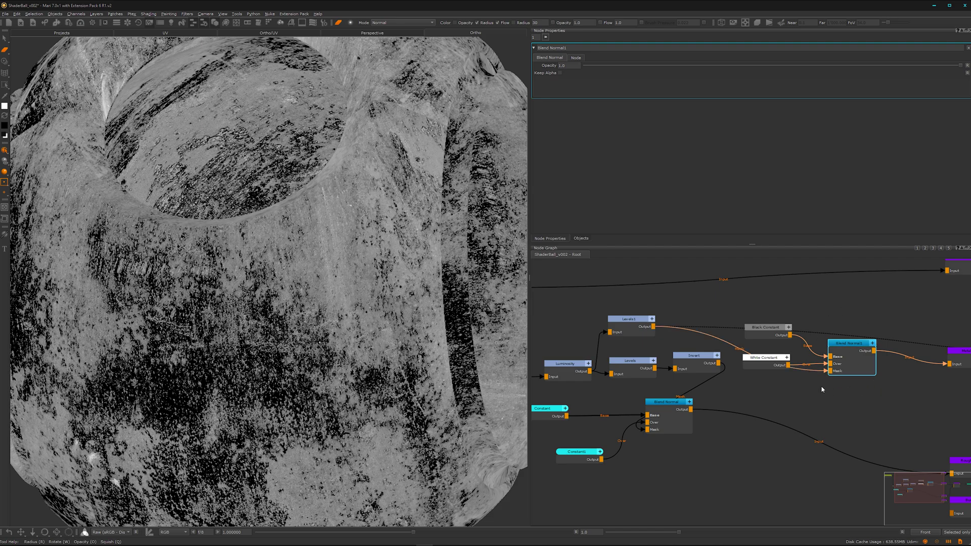
pyautogui.scroll(-1, 822, 387)
pyautogui.moveTo(870, 395); pyautogui.dragTo(781, 329)
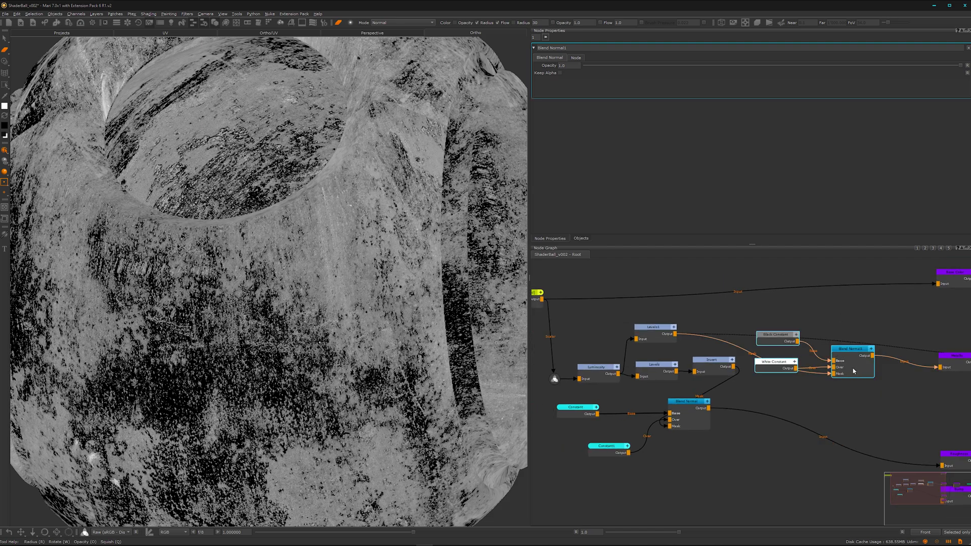
pyautogui.moveTo(857, 367); pyautogui.dragTo(849, 335)
# View the main shader on the ball and examine the metallic and rusty areas from several angles.
pyautogui.scroll(-2, 855, 410)
pyautogui.moveTo(844, 396); pyautogui.dragTo(665, 401, button='middle')
pyautogui.click(848, 383)
pyautogui.click(848, 432)
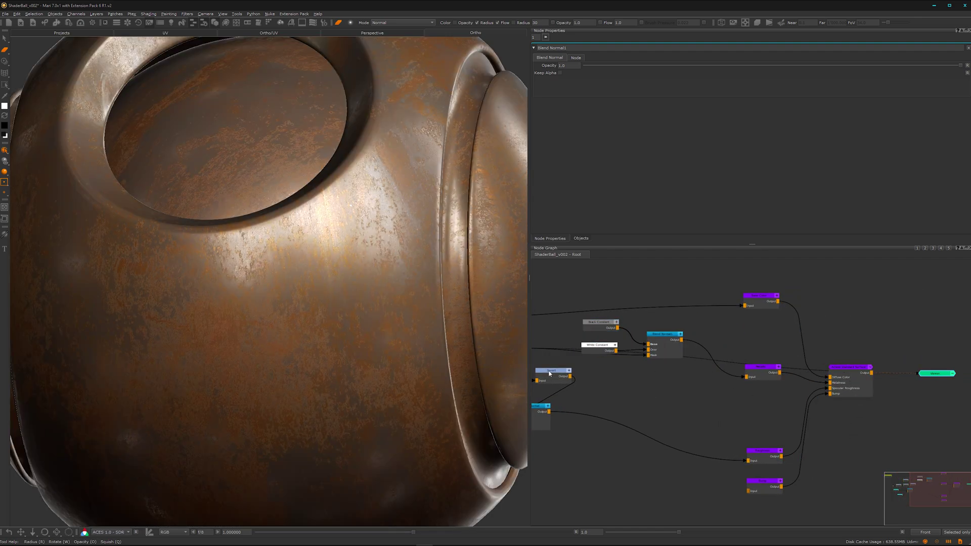
pyautogui.moveTo(415, 339)
pyautogui.keyDown('alt'); pyautogui.mouseDown()
pyautogui.moveTo(356, 358)
pyautogui.moveTo(397, 331)
pyautogui.mouseUp(); pyautogui.keyUp('alt')
pyautogui.keyDown('alt'); pyautogui.moveTo(385, 314); pyautogui.dragTo(420, 284, button='right'); pyautogui.keyUp('alt')
pyautogui.keyDown('alt'); pyautogui.moveTo(420, 284); pyautogui.dragTo(390, 336, button='middle'); pyautogui.keyUp('alt')
pyautogui.keyDown('alt'); pyautogui.moveTo(390, 336); pyautogui.dragTo(371, 341); pyautogui.keyUp('alt')
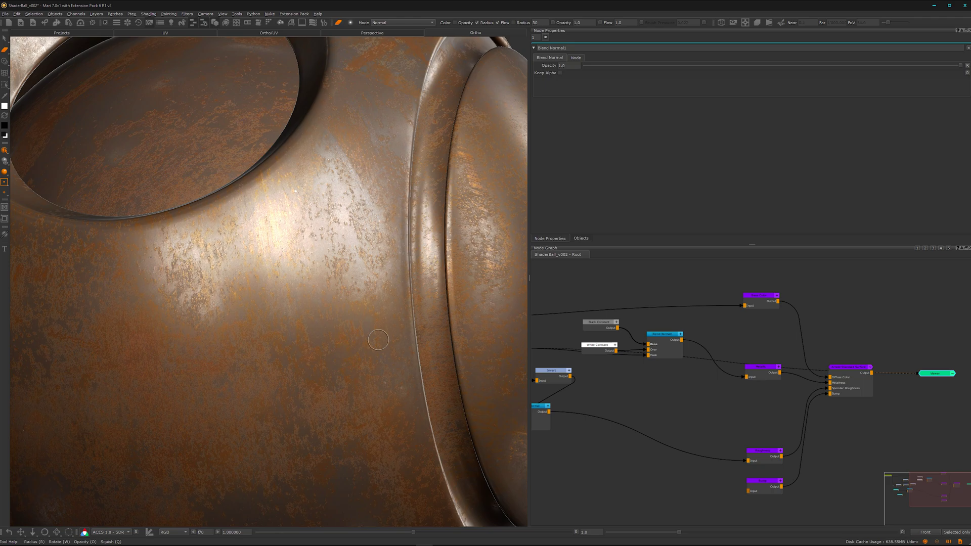
pyautogui.scroll(-3, 409, 367)
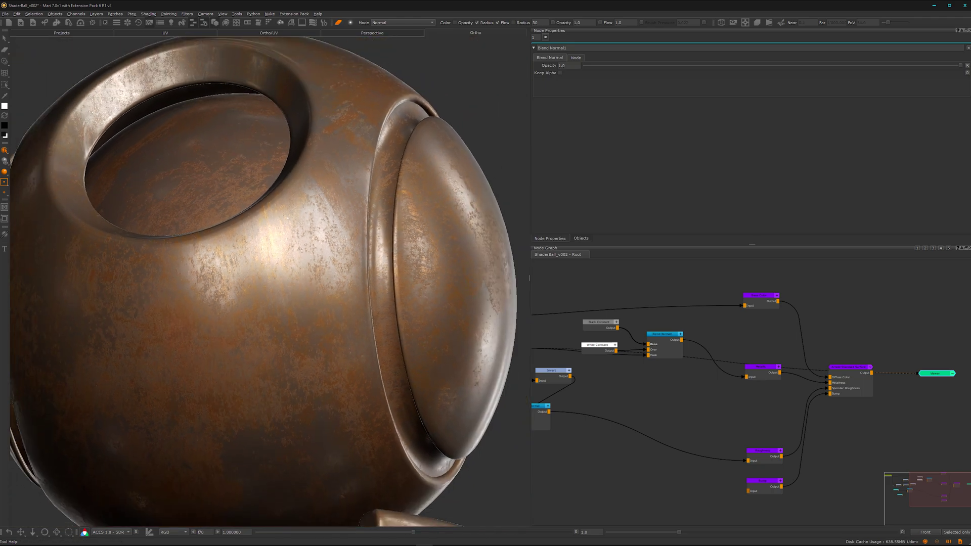
pyautogui.moveTo(408, 366); pyautogui.dragTo(397, 376, button='middle')
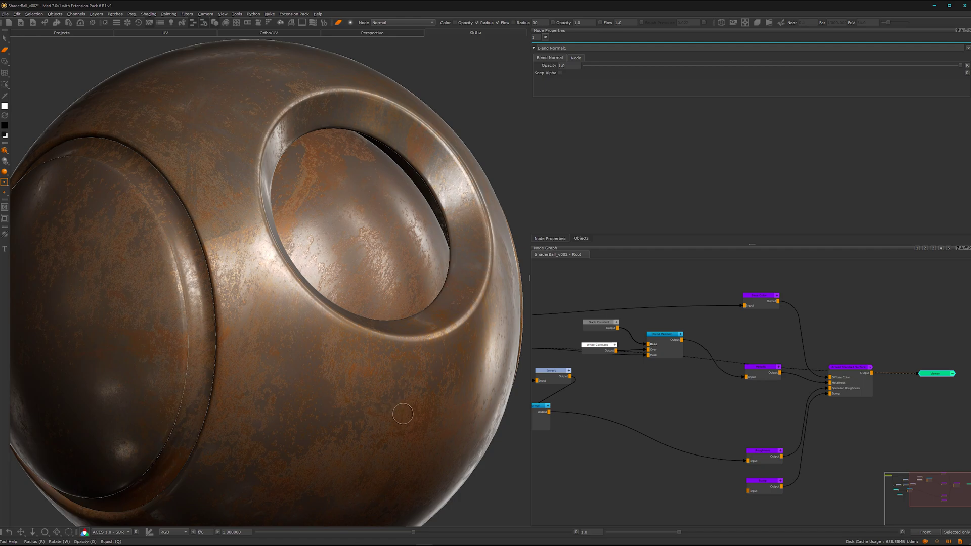
pyautogui.moveTo(282, 344); pyautogui.dragTo(358, 353, button='middle')
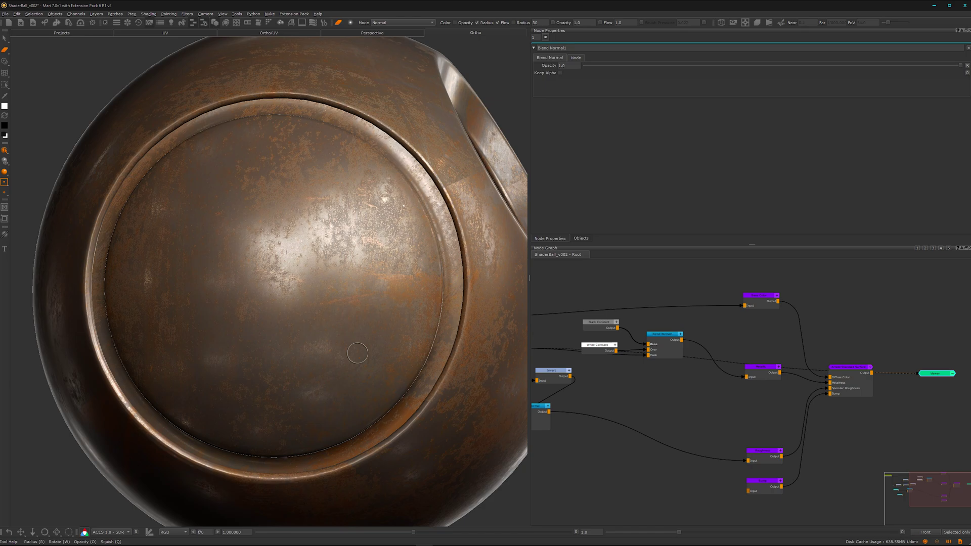
pyautogui.moveTo(424, 323); pyautogui.dragTo(346, 345, button='middle')
pyautogui.press('p')
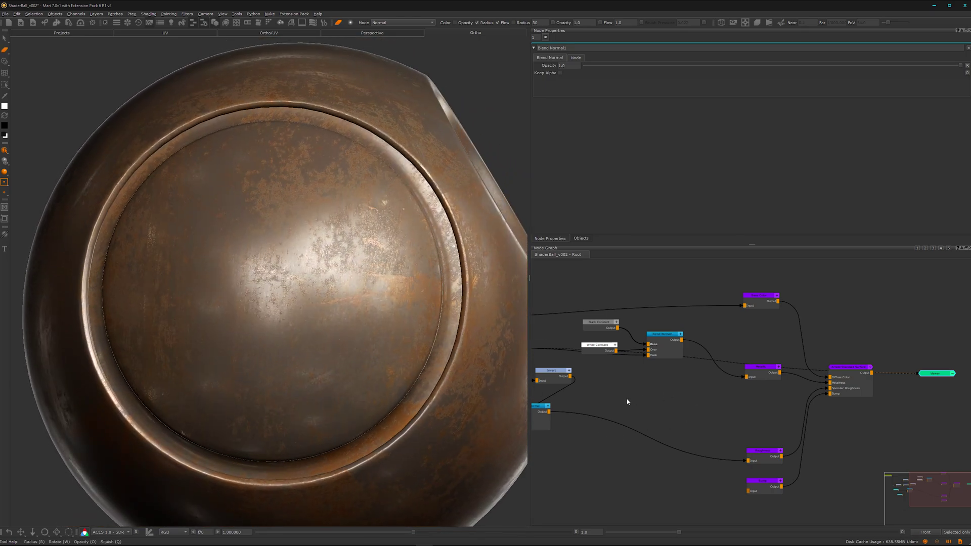
# Add a Grey Constant node below the roughness nodes and connect it to the Bump input.
pyautogui.scroll(-2, 630, 401)
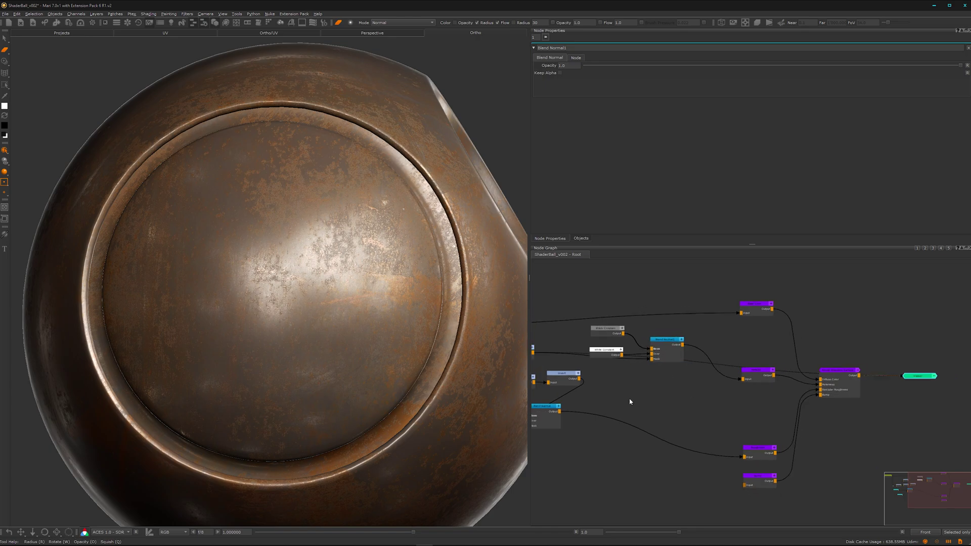
pyautogui.moveTo(683, 408); pyautogui.dragTo(810, 424, button='middle')
pyautogui.moveTo(553, 347); pyautogui.dragTo(552, 337)
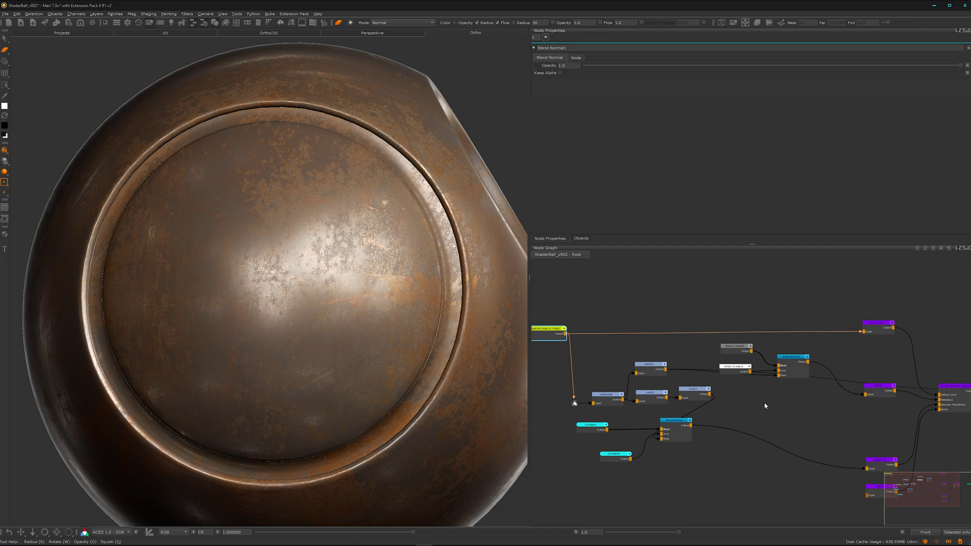
pyautogui.scroll(2, 766, 405)
pyautogui.scroll(-2, 721, 445)
pyautogui.moveTo(659, 464); pyautogui.dragTo(631, 402, button='middle')
pyautogui.scroll(2, 663, 439)
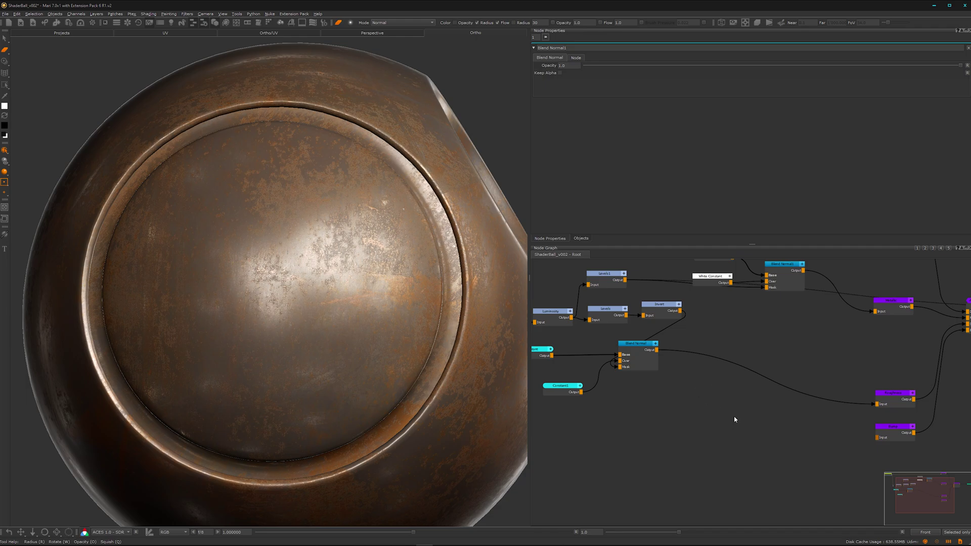
pyautogui.scroll(-2, 735, 420)
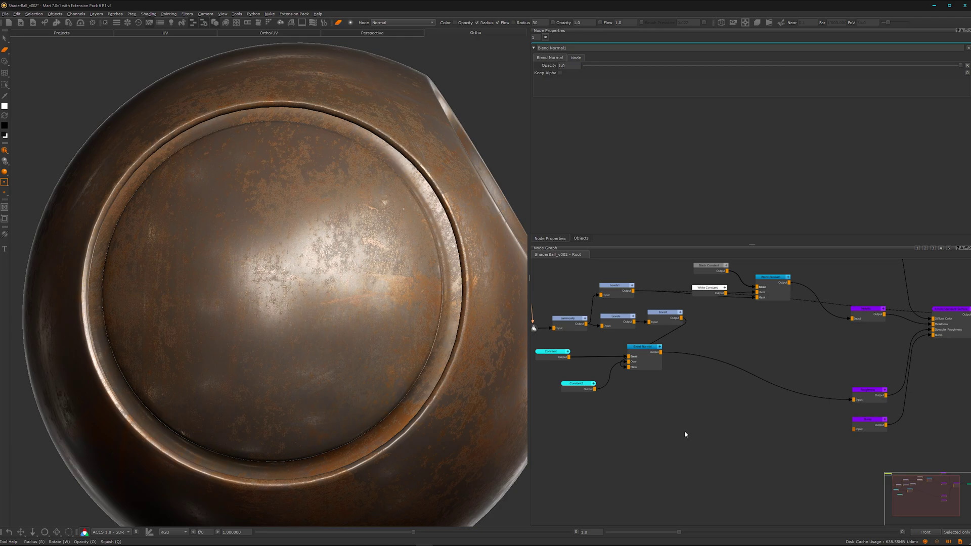
pyautogui.press('Tab')
pyautogui.write('grey')
pyautogui.click(688, 436)
pyautogui.moveTo(673, 434); pyautogui.dragTo(659, 435)
pyautogui.click(859, 418)
pyautogui.moveTo(854, 429); pyautogui.dragTo(650, 429)
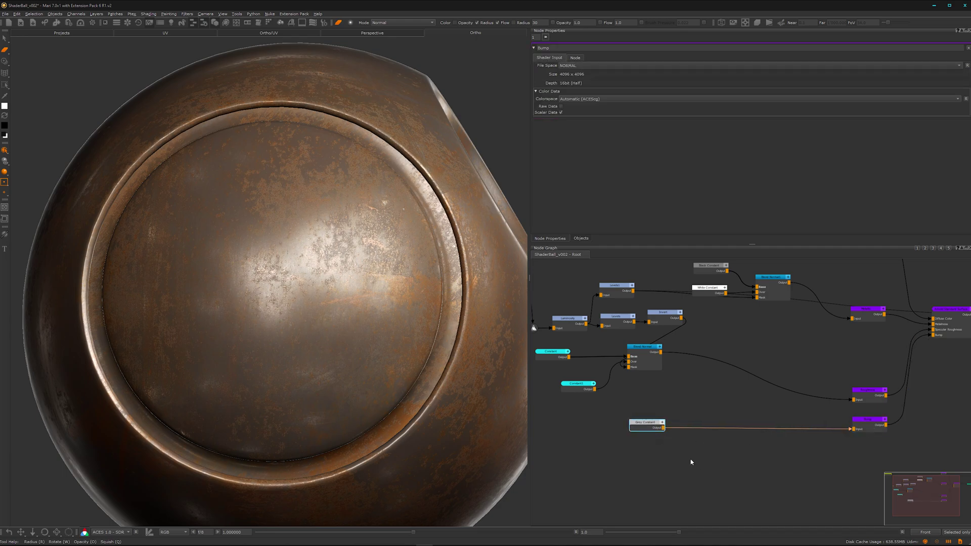
pyautogui.moveTo(682, 417); pyautogui.dragTo(722, 449, button='middle')
pyautogui.scroll(1, 717, 407)
pyautogui.moveTo(718, 408); pyautogui.dragTo(689, 401, button='middle')
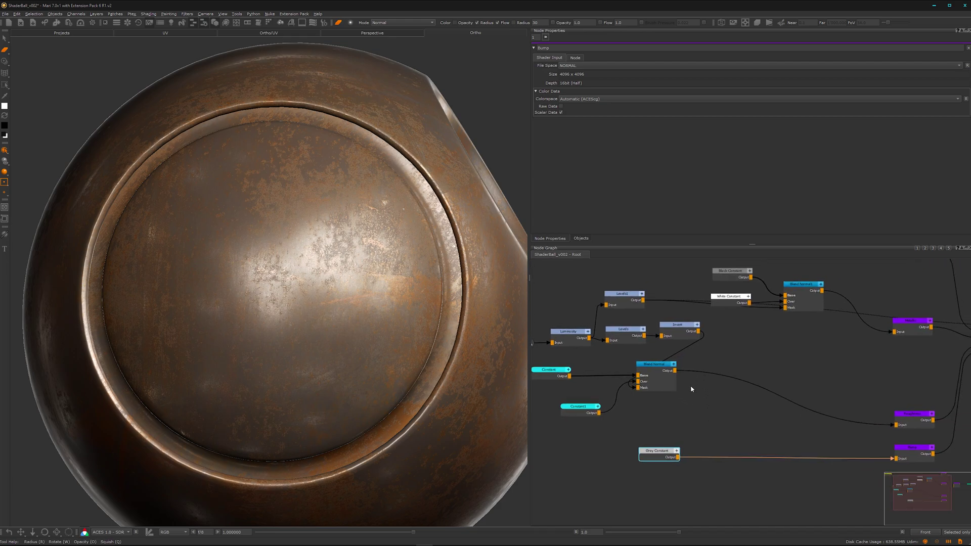
pyautogui.click(657, 387)
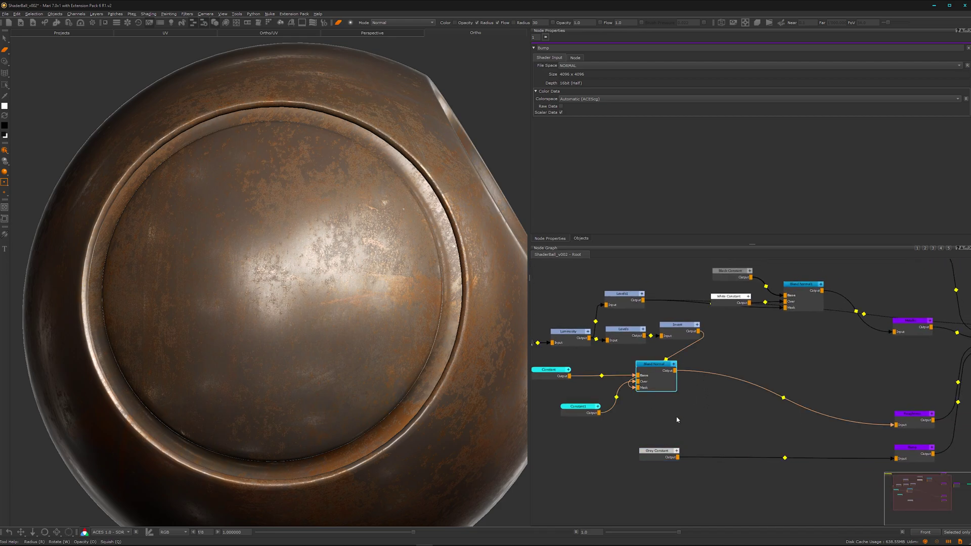
pyautogui.click(658, 459)
pyautogui.hotkey('ctrl', 'z')
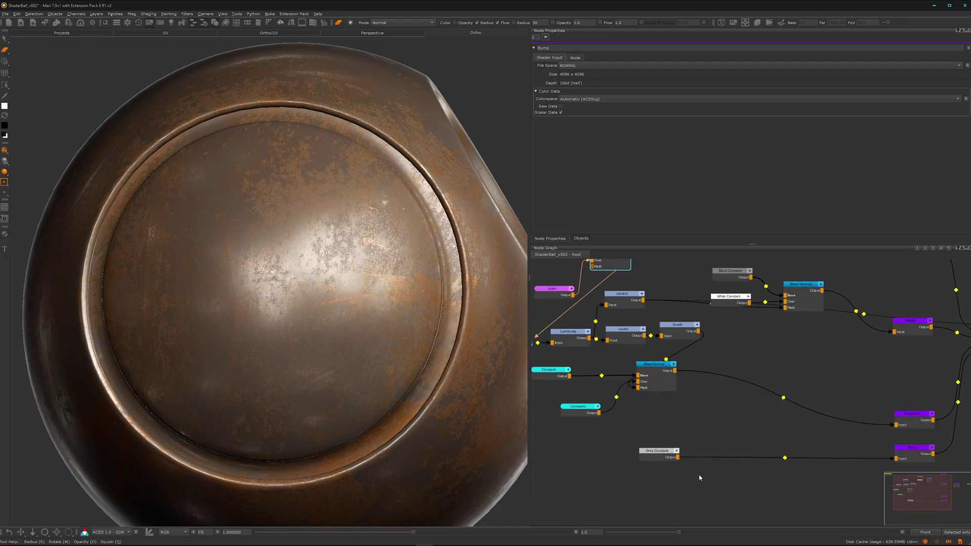
pyautogui.hotkey('ctrl', 'z')
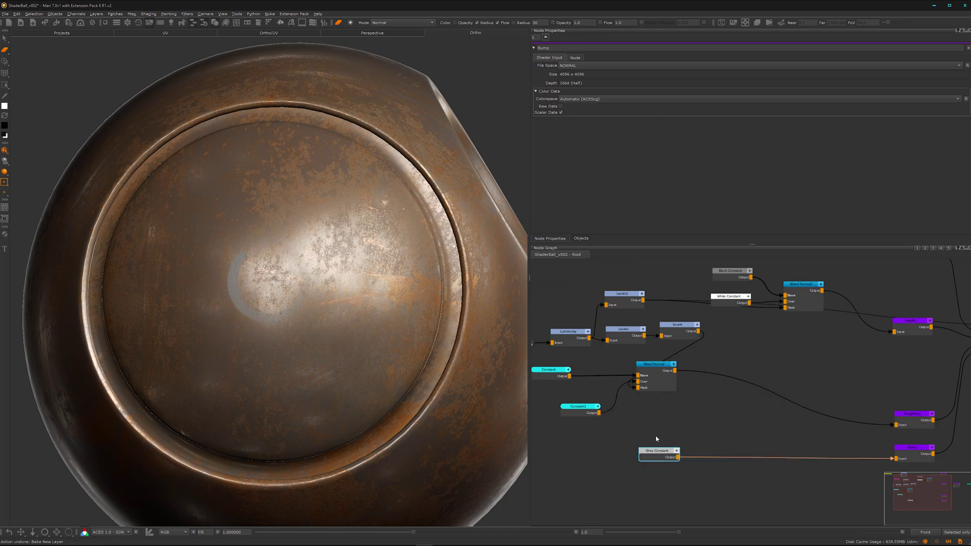
# Insert a Blend Normal node between the Grey Constant and the Bump input, with the constant as its Base.
pyautogui.press('m')
pyautogui.moveTo(730, 455); pyautogui.dragTo(751, 459)
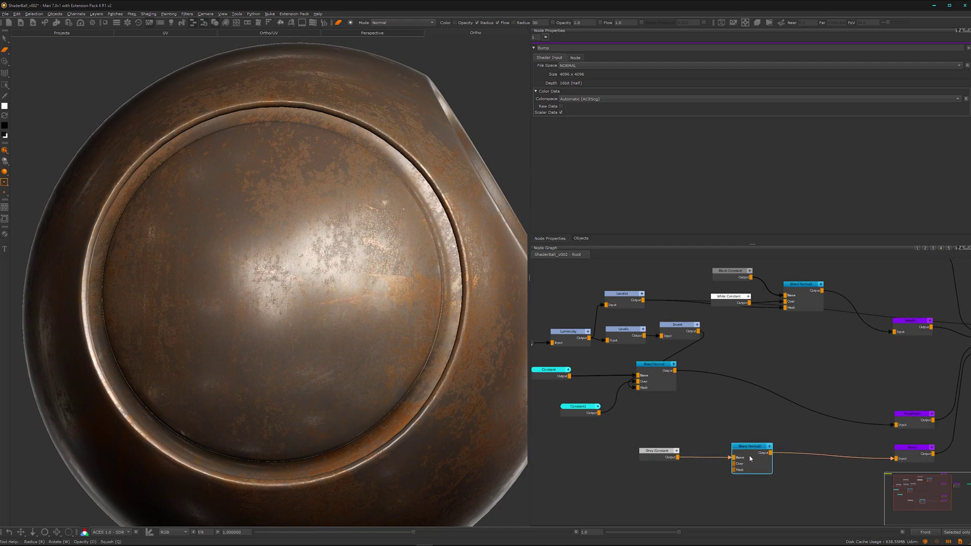
pyautogui.scroll(1, 718, 425)
pyautogui.moveTo(711, 423); pyautogui.dragTo(681, 392, button='middle')
# Add a White Constant node and connect it to the Over input of the bump's Blend Normal.
pyautogui.click(668, 454)
pyautogui.press('Tab')
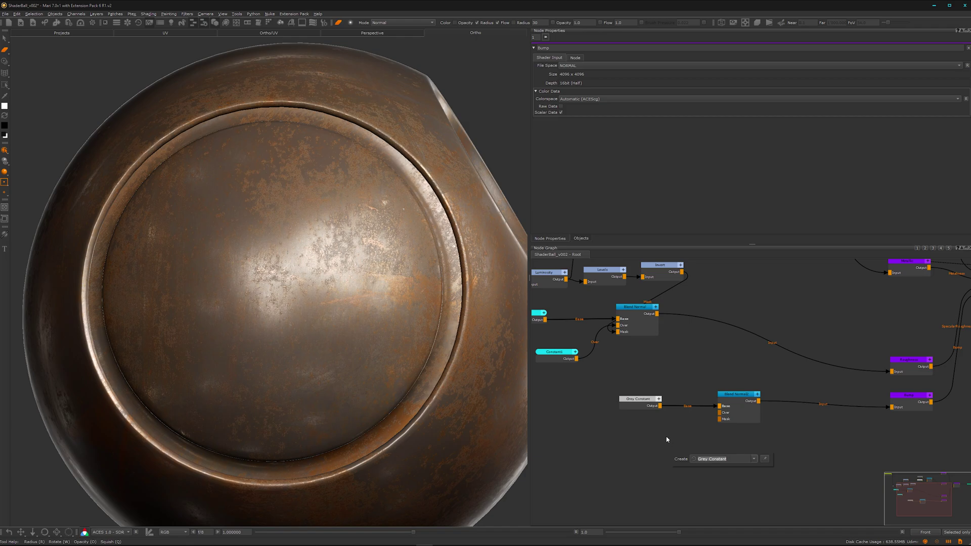
pyautogui.write('whi')
pyautogui.click(706, 465)
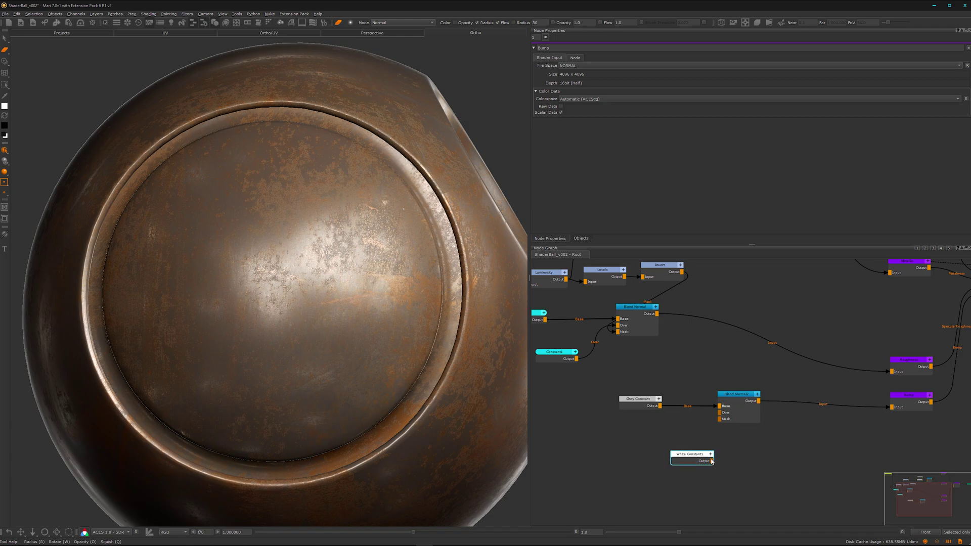
pyautogui.moveTo(700, 451); pyautogui.dragTo(736, 412)
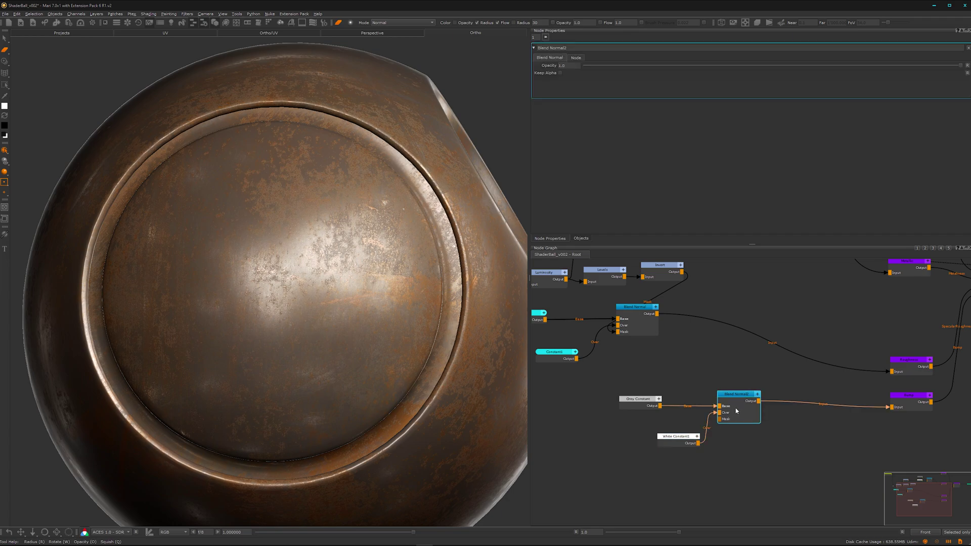
# Connect the Invert node's output to the Mask input of the bump's Blend Normal.
pyautogui.scroll(-1, 710, 368)
pyautogui.moveTo(697, 401); pyautogui.dragTo(713, 441, button='middle')
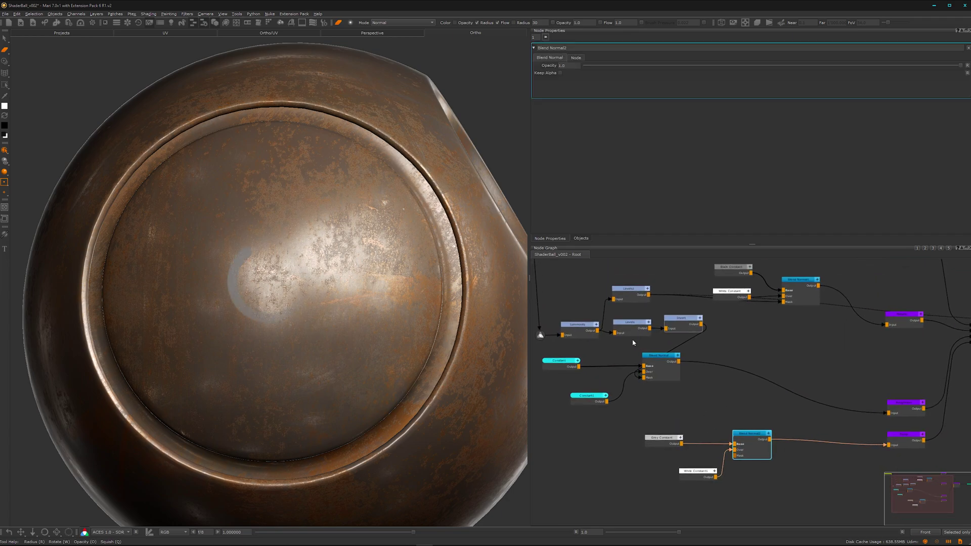
pyautogui.click(689, 327)
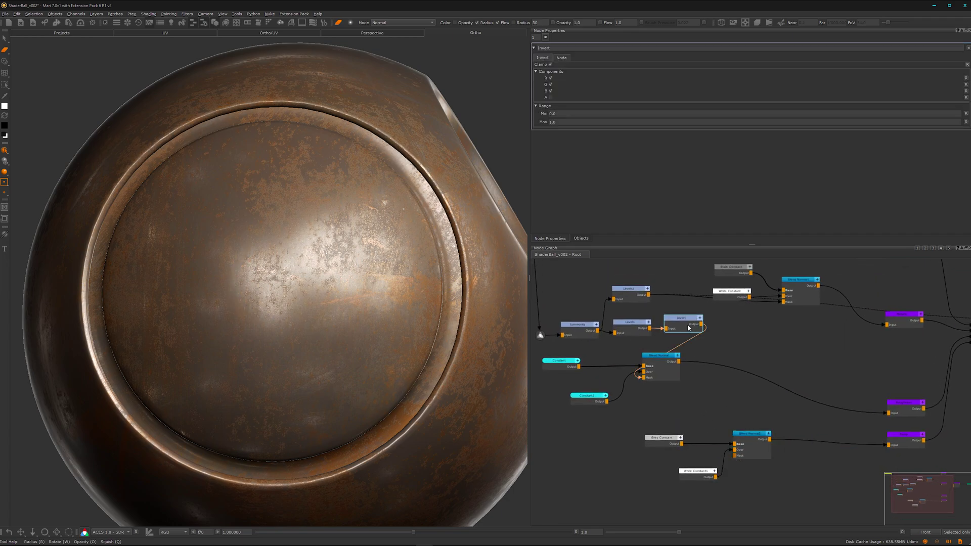
pyautogui.click(750, 445)
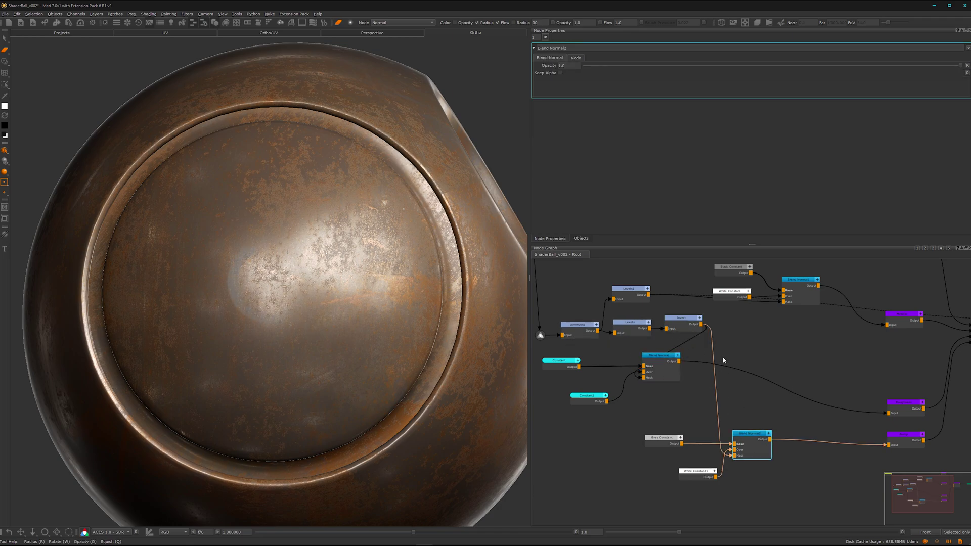
# Set the opacity of the bump's Blend Normal to about 0.303, checking the surface relief on the ball from several angles.
pyautogui.moveTo(395, 359); pyautogui.dragTo(353, 350, button='middle')
pyautogui.keyDown('alt'); pyautogui.moveTo(354, 350); pyautogui.dragTo(308, 344); pyautogui.keyUp('alt')
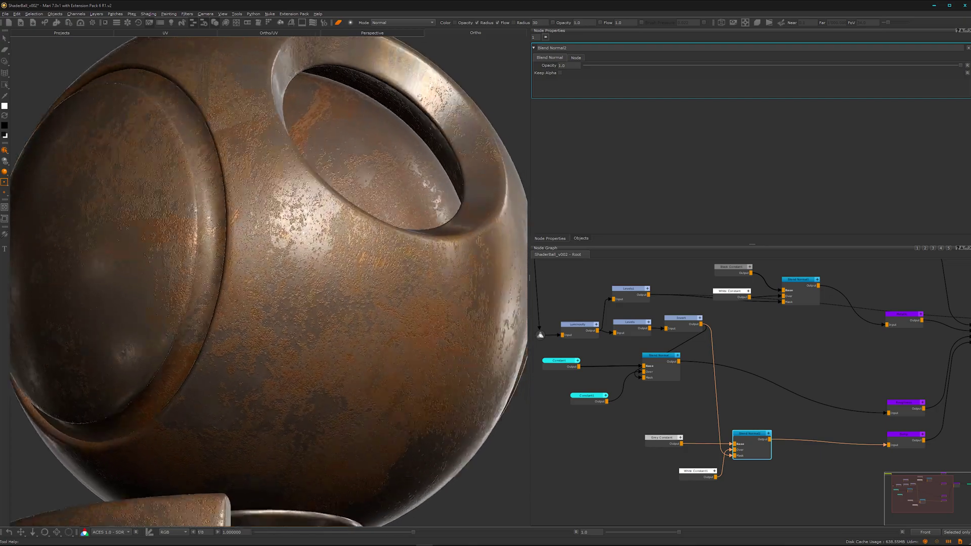
pyautogui.keyDown('alt'); pyautogui.moveTo(309, 344); pyautogui.dragTo(426, 286, button='right'); pyautogui.keyUp('alt')
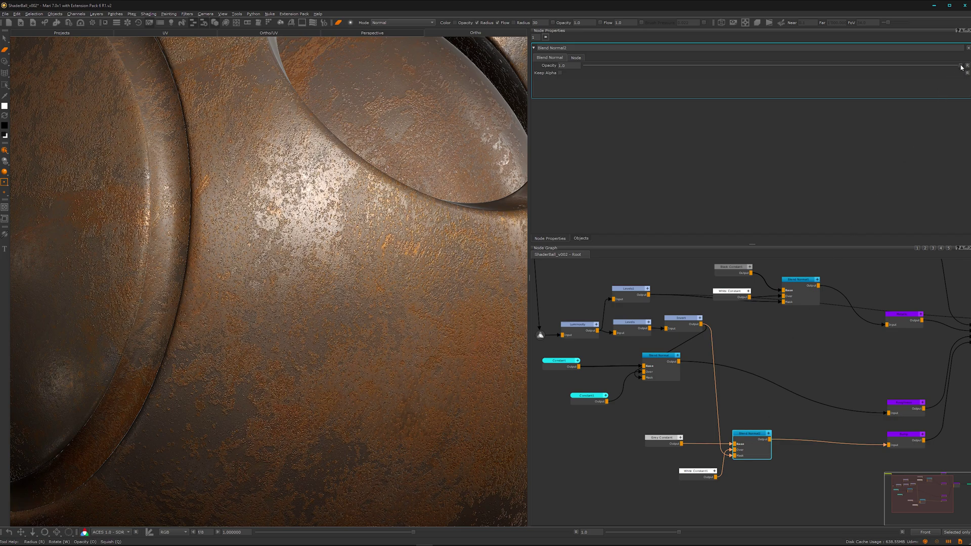
pyautogui.moveTo(944, 70); pyautogui.dragTo(611, 94)
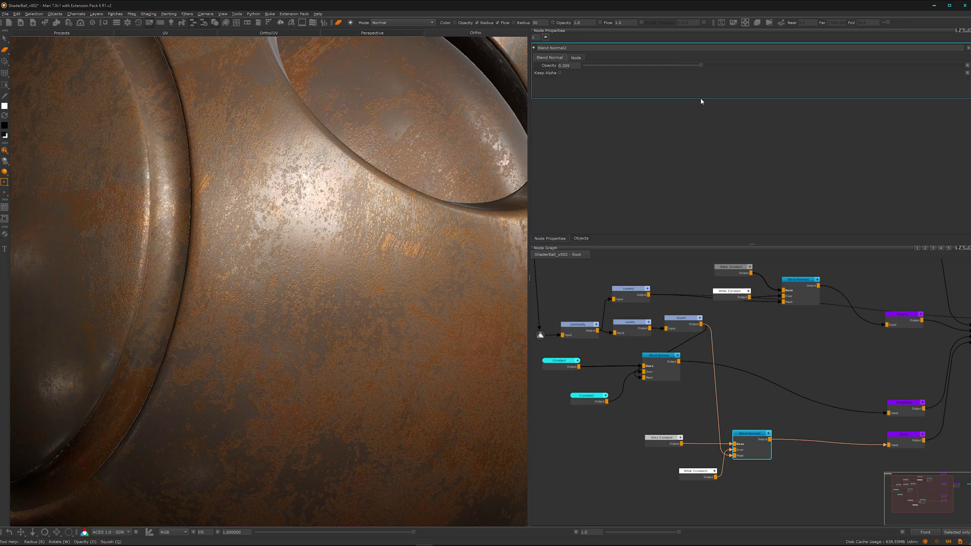
pyautogui.moveTo(701, 101); pyautogui.dragTo(699, 102)
pyautogui.keyDown('alt'); pyautogui.moveTo(409, 340); pyautogui.dragTo(353, 356); pyautogui.keyUp('alt')
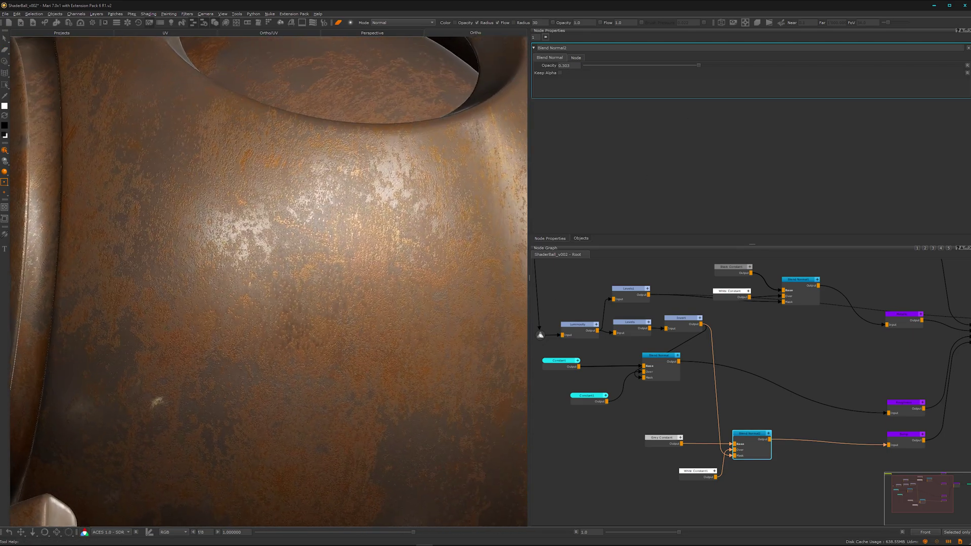
pyautogui.keyDown('alt'); pyautogui.moveTo(367, 308); pyautogui.dragTo(383, 330, button='right'); pyautogui.keyUp('alt')
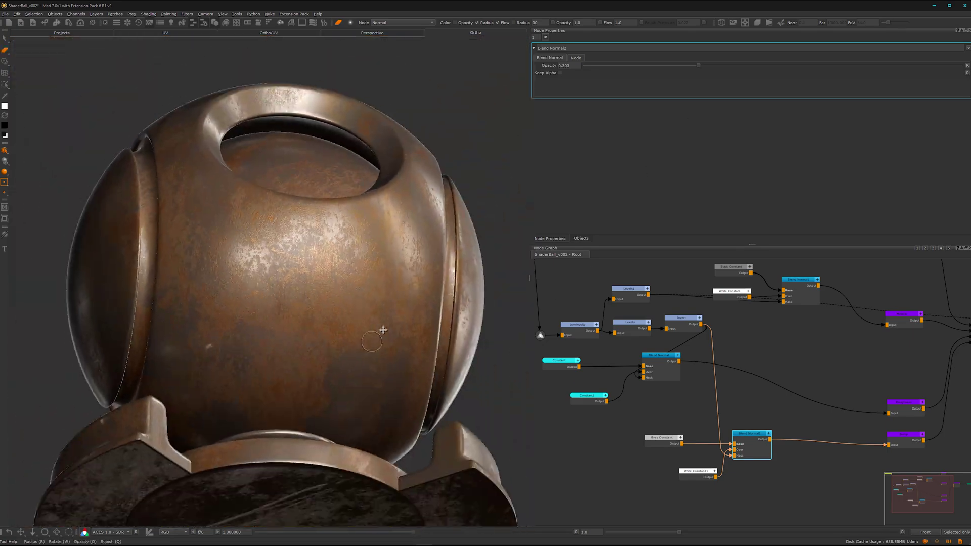
pyautogui.keyDown('alt'); pyautogui.moveTo(383, 329); pyautogui.dragTo(328, 332); pyautogui.keyUp('alt')
pyautogui.scroll(6, 347, 333)
# Add a Blend Overlay node and place it just below the bump's Blend Normal.
pyautogui.keyDown('alt'); pyautogui.moveTo(710, 438); pyautogui.dragTo(733, 378, button='right'); pyautogui.keyUp('alt')
pyautogui.moveTo(721, 465); pyautogui.dragTo(728, 414, button='middle')
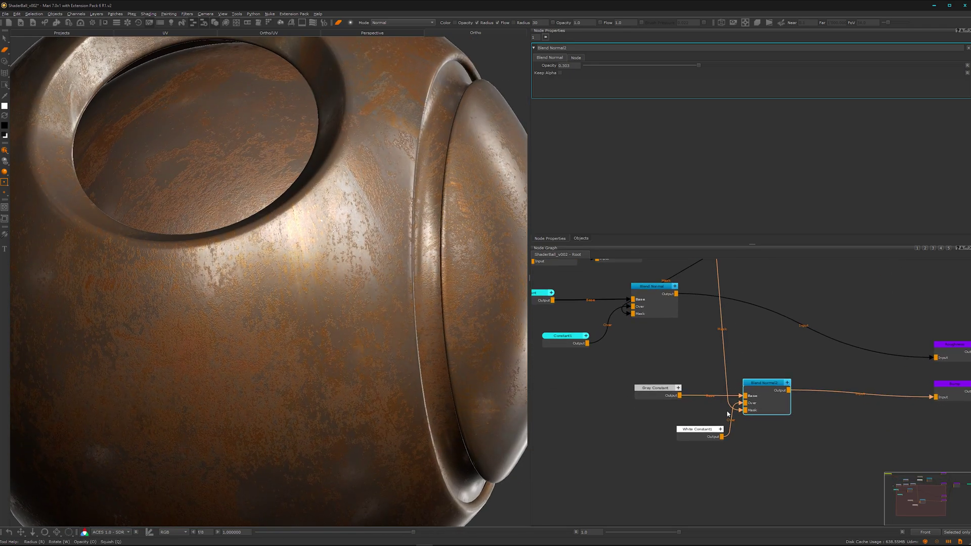
pyautogui.click(749, 473)
pyautogui.press('Tab')
pyautogui.write('o')
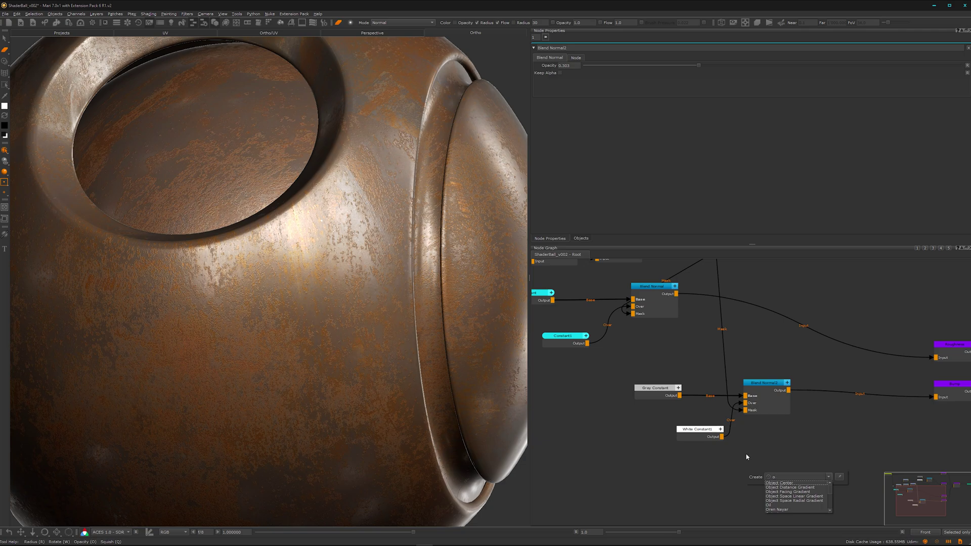
pyautogui.press('BackSpace')
pyautogui.write('blnover')
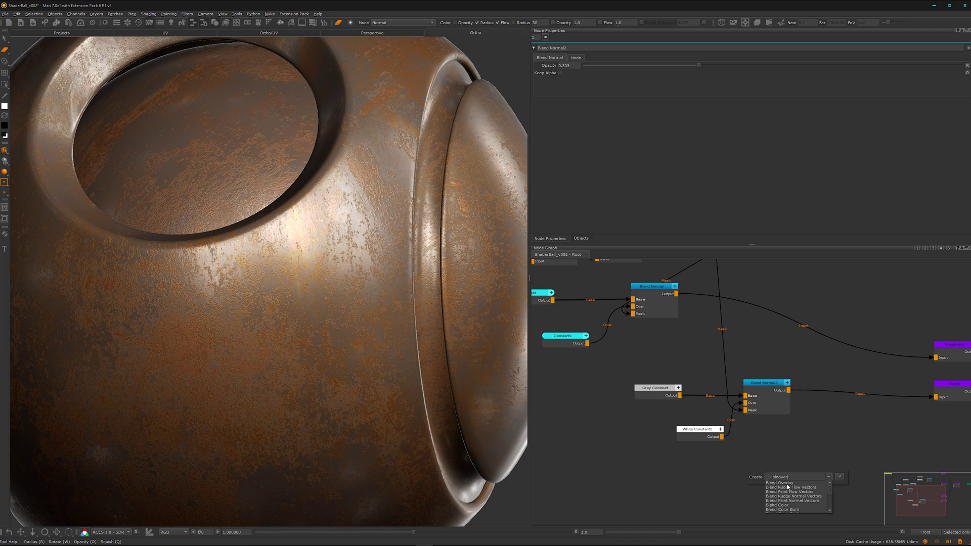
pyautogui.click(787, 484)
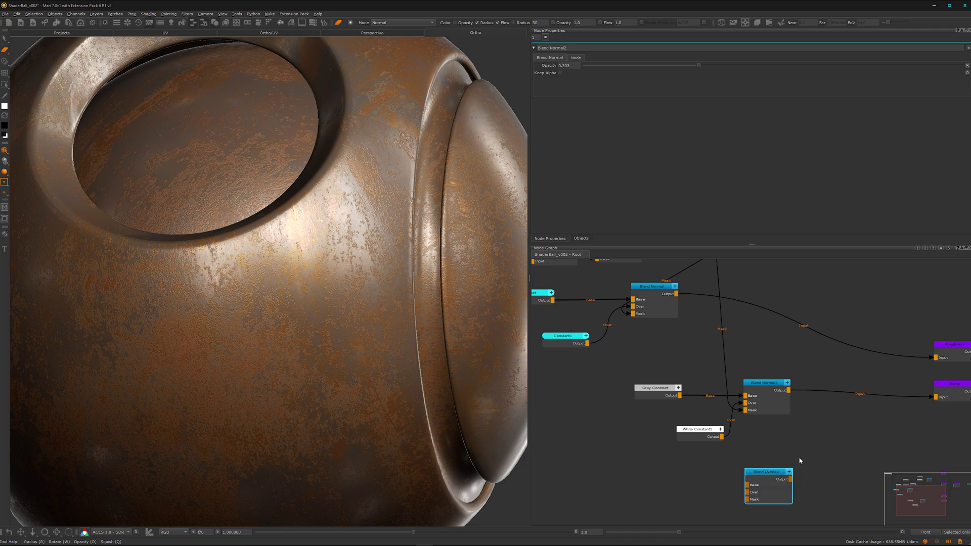
pyautogui.moveTo(775, 487); pyautogui.dragTo(791, 455)
pyautogui.keyDown('alt'); pyautogui.moveTo(790, 420); pyautogui.dragTo(803, 379, button='right'); pyautogui.keyUp('alt')
pyautogui.moveTo(803, 379); pyautogui.dragTo(782, 367, button='middle')
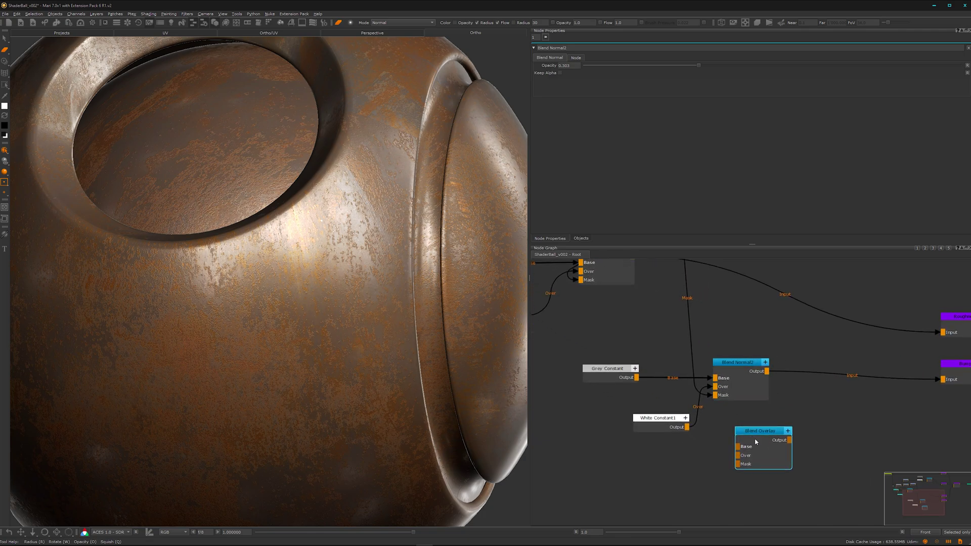
pyautogui.moveTo(765, 437); pyautogui.dragTo(766, 438)
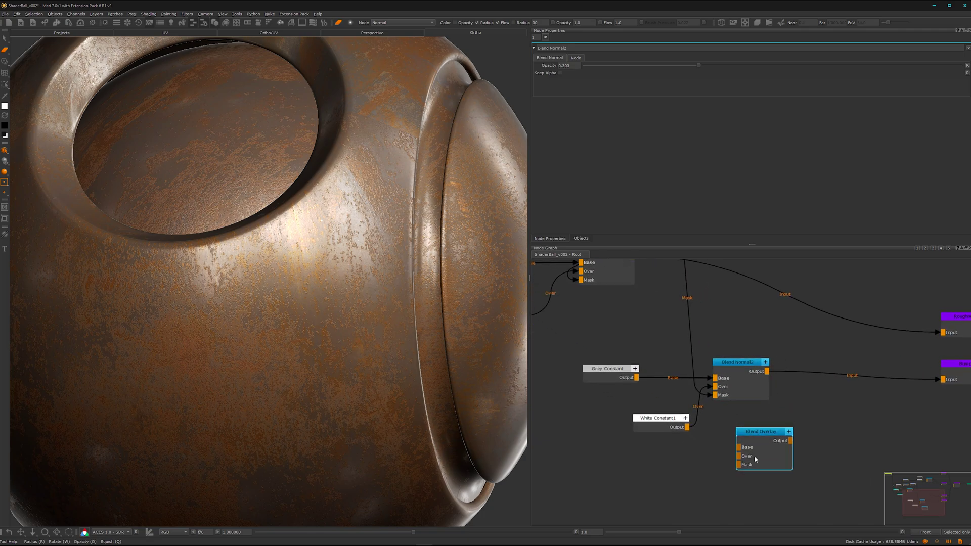
# Delete the bump's Blend Normal and White Constant, and insert the Blend Overlay between the Grey Constant and the Bump input.
pyautogui.scroll(-2, 778, 436)
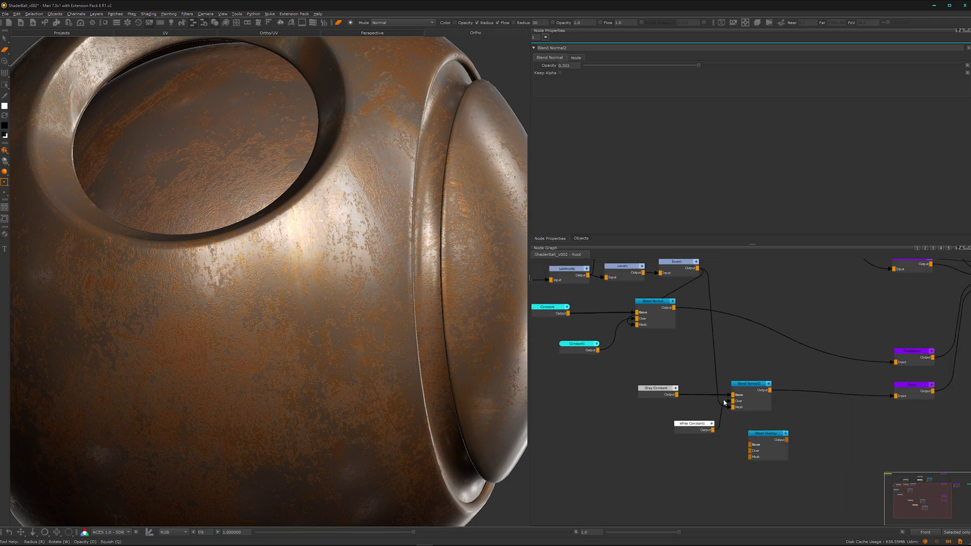
pyautogui.moveTo(758, 355); pyautogui.dragTo(675, 433)
pyautogui.press('Delete')
pyautogui.moveTo(775, 456); pyautogui.dragTo(776, 411)
pyautogui.scroll(-1, 728, 436)
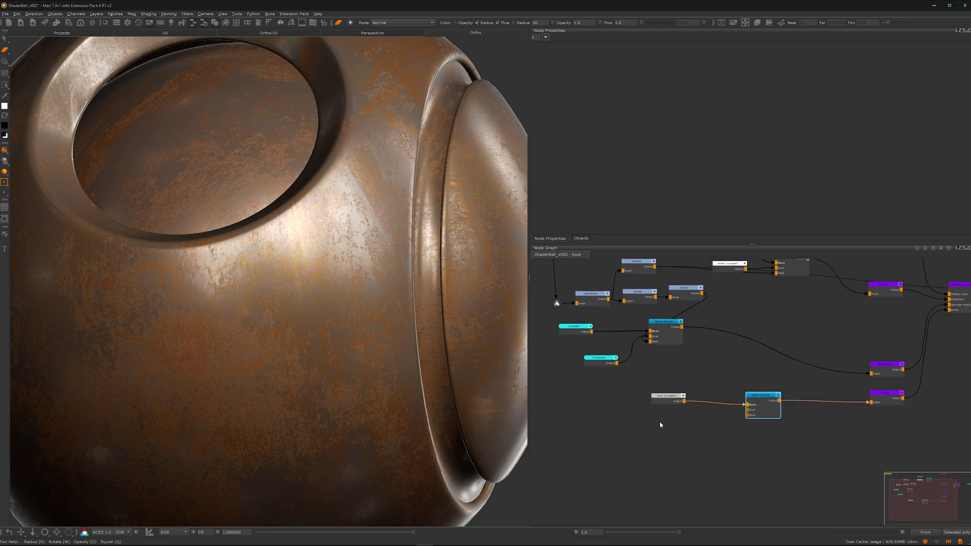
# Connect the Luminosity node's output to the Blend Overlay's Over input.
pyautogui.moveTo(661, 409); pyautogui.dragTo(703, 437, button='middle')
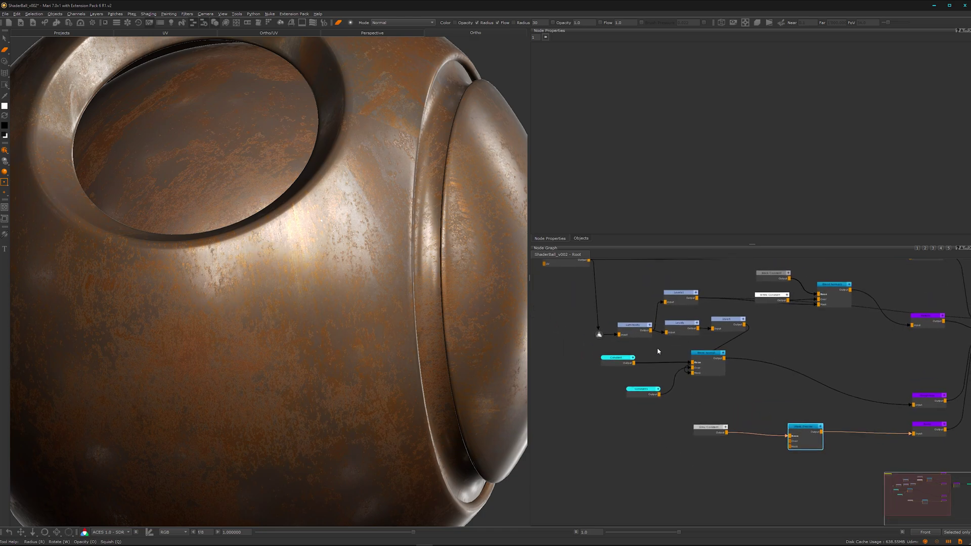
pyautogui.click(635, 334)
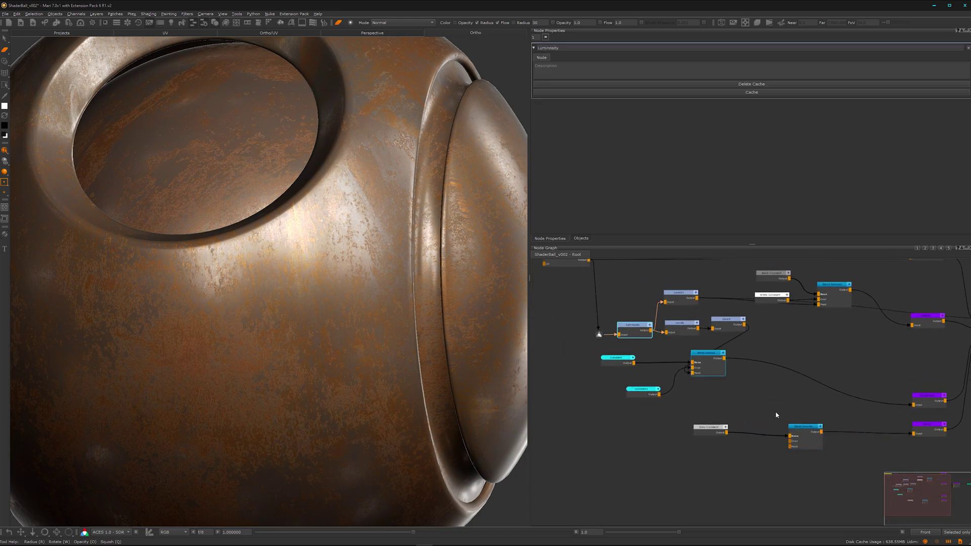
pyautogui.click(804, 438)
# Insert a Levels node between Luminosity and the Blend Overlay's Over input, and view the Blend Overlay's output on the ball.
pyautogui.click(744, 458)
pyautogui.press('Tab')
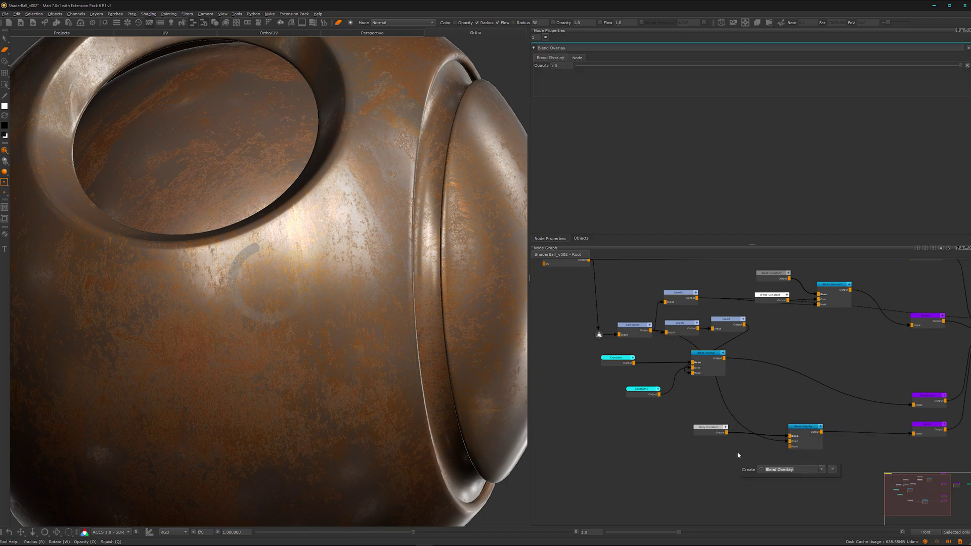
pyautogui.write('level')
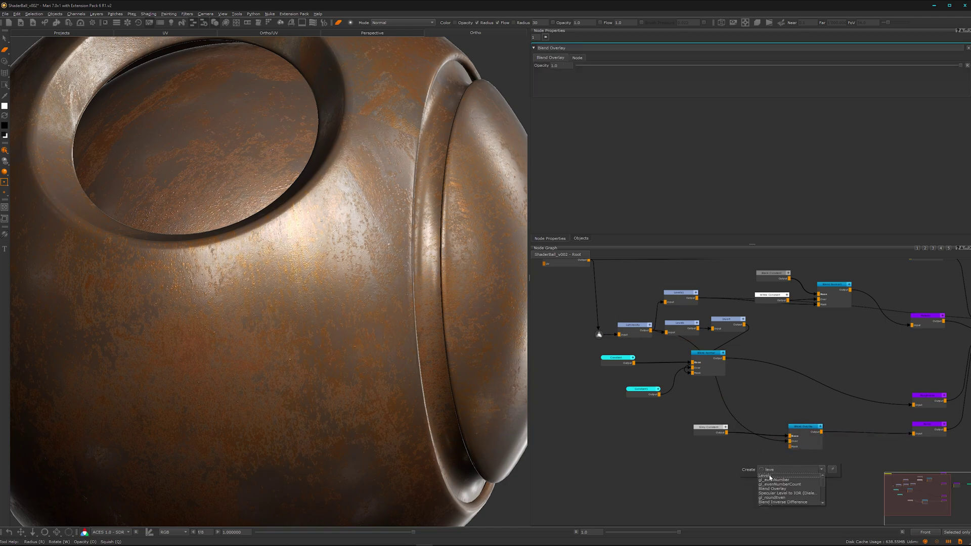
pyautogui.click(770, 476)
pyautogui.moveTo(763, 470)
pyautogui.mouseDown()
pyautogui.moveTo(739, 416)
pyautogui.moveTo(763, 458)
pyautogui.mouseUp()
pyautogui.click(807, 443)
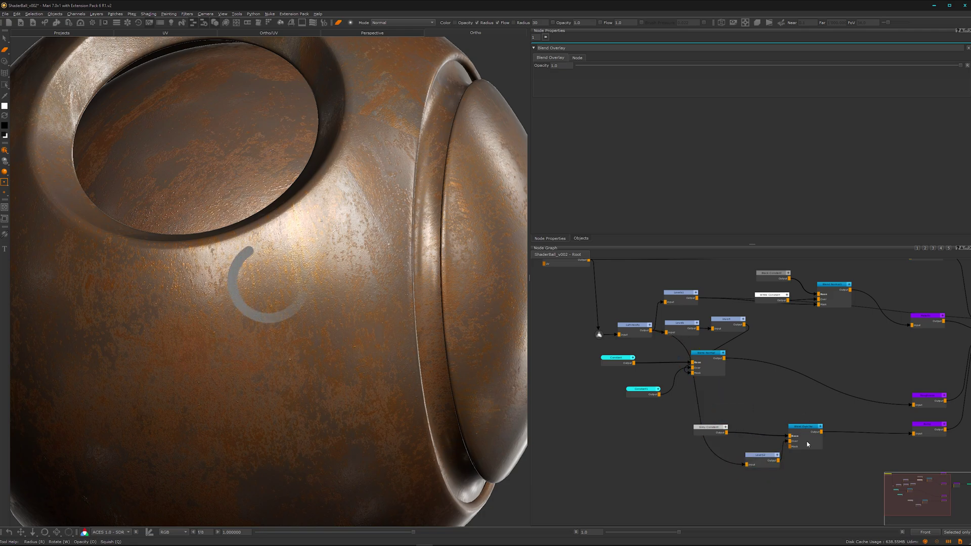
pyautogui.press('v')
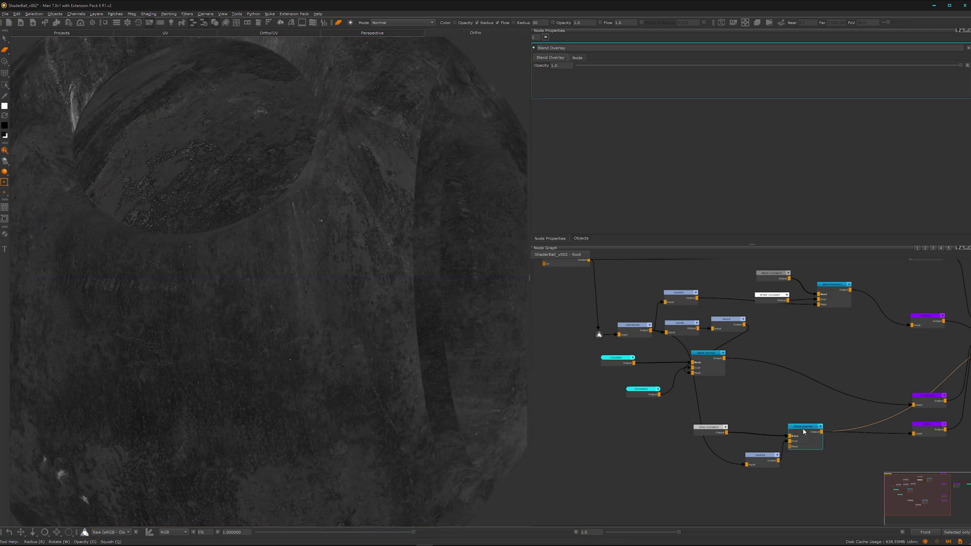
# Compare the bump's Blend Overlay on the ball at opacity 0.0 and at opacity 1.0.
pyautogui.click(805, 432)
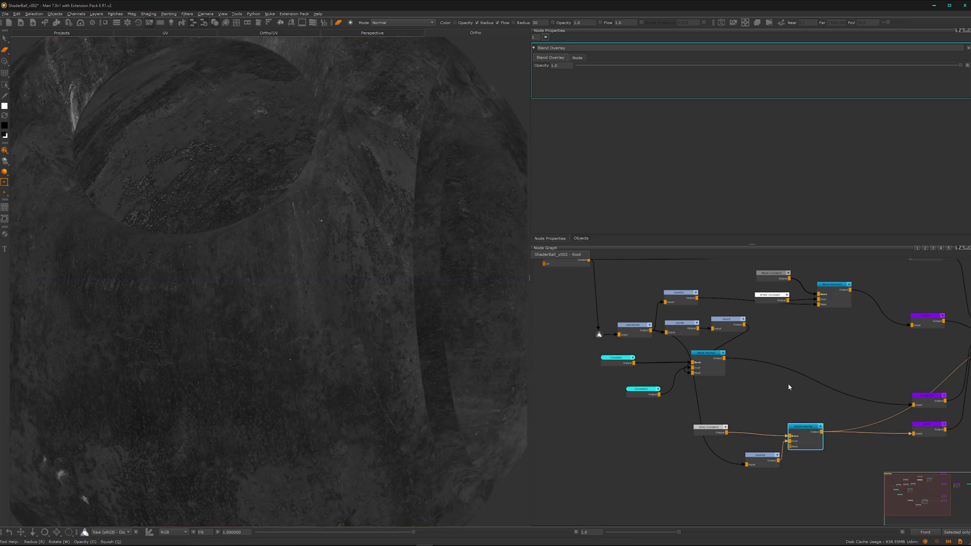
pyautogui.moveTo(961, 68); pyautogui.dragTo(550, 71)
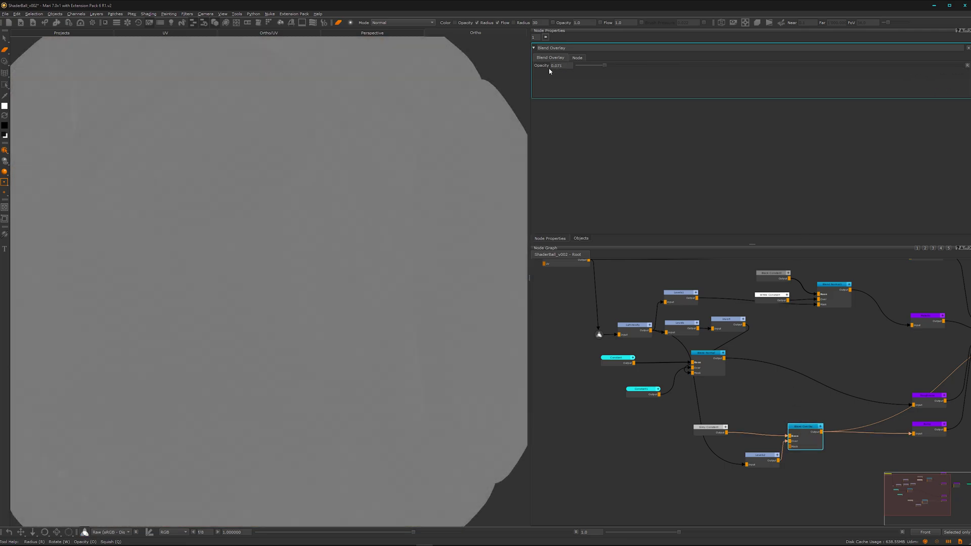
pyautogui.scroll(-10, 360, 331)
pyautogui.scroll(5, 320, 325)
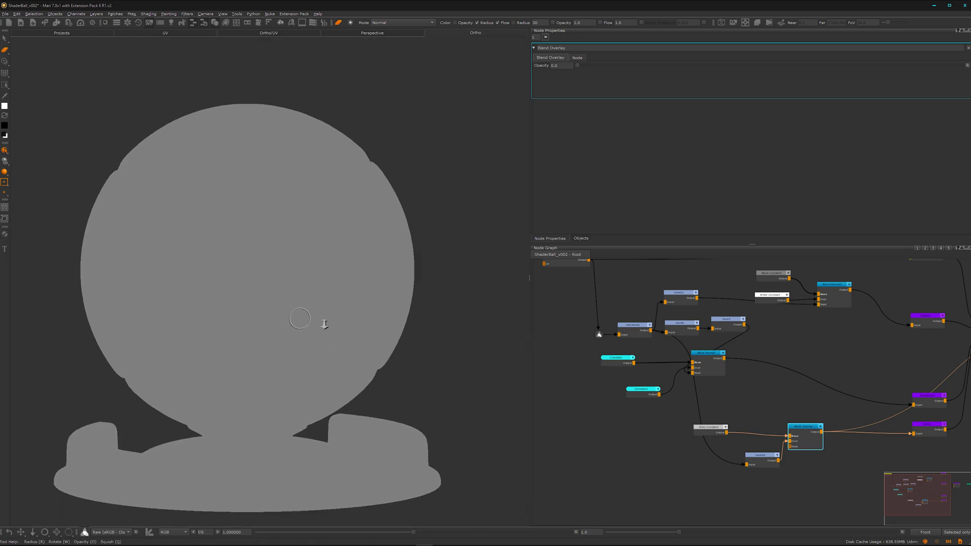
pyautogui.keyDown('alt'); pyautogui.moveTo(341, 333); pyautogui.dragTo(348, 321, button='middle'); pyautogui.keyUp('alt')
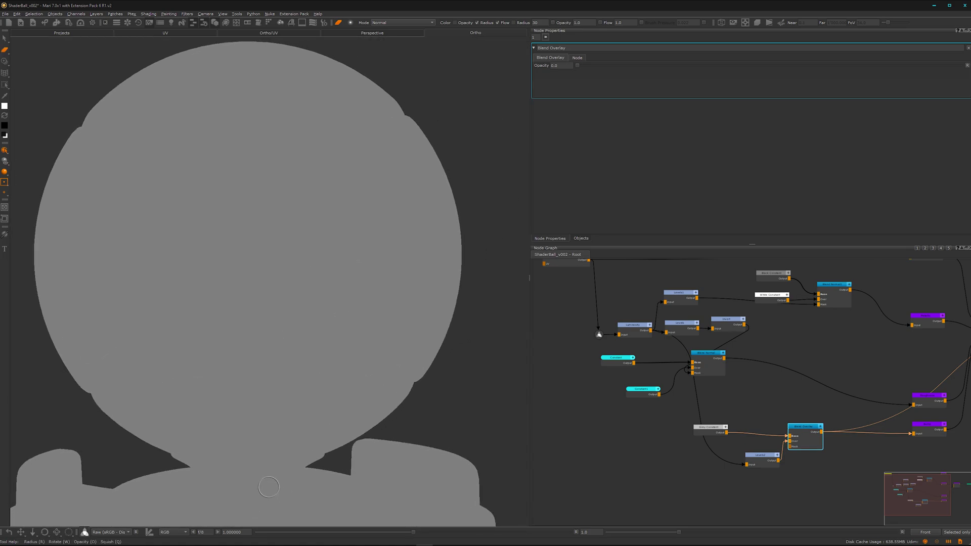
pyautogui.moveTo(298, 377); pyautogui.dragTo(320, 365, button='middle')
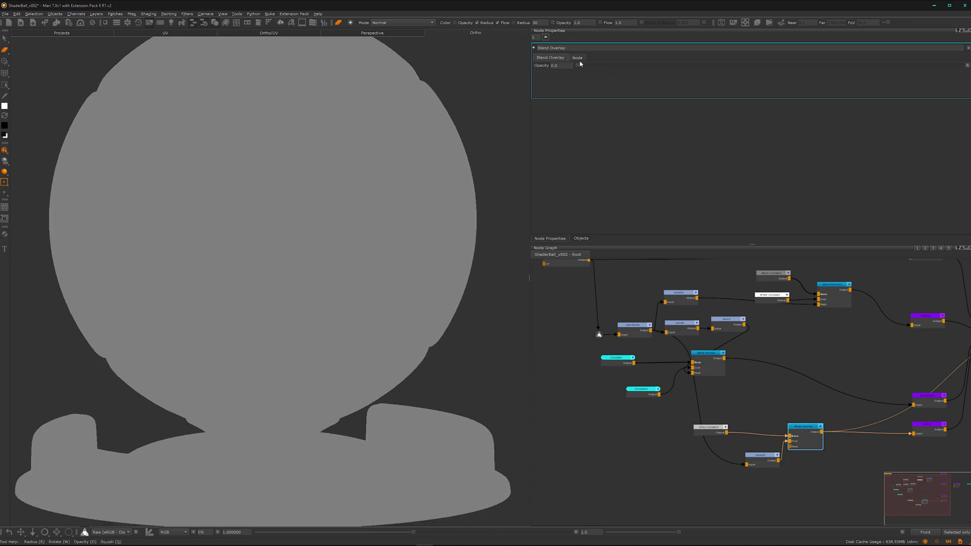
pyautogui.moveTo(578, 68); pyautogui.dragTo(961, 86)
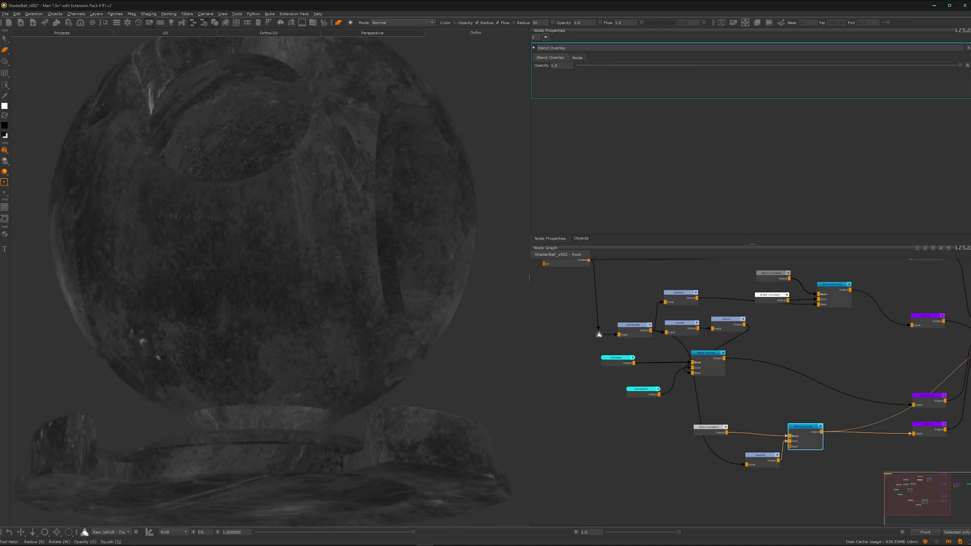
# Set the input mid level of the bump's Levels node to 0.314.
pyautogui.click(758, 454)
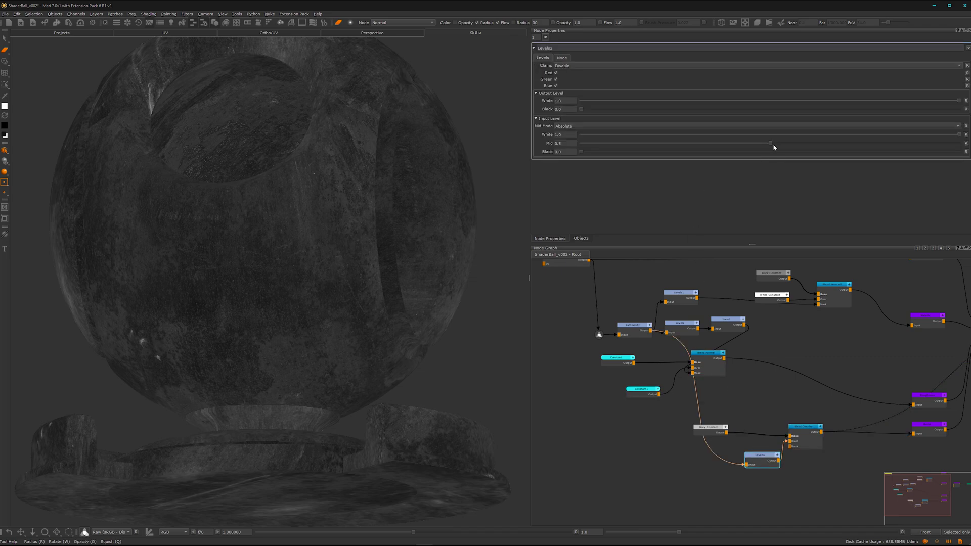
pyautogui.moveTo(771, 145); pyautogui.dragTo(695, 144)
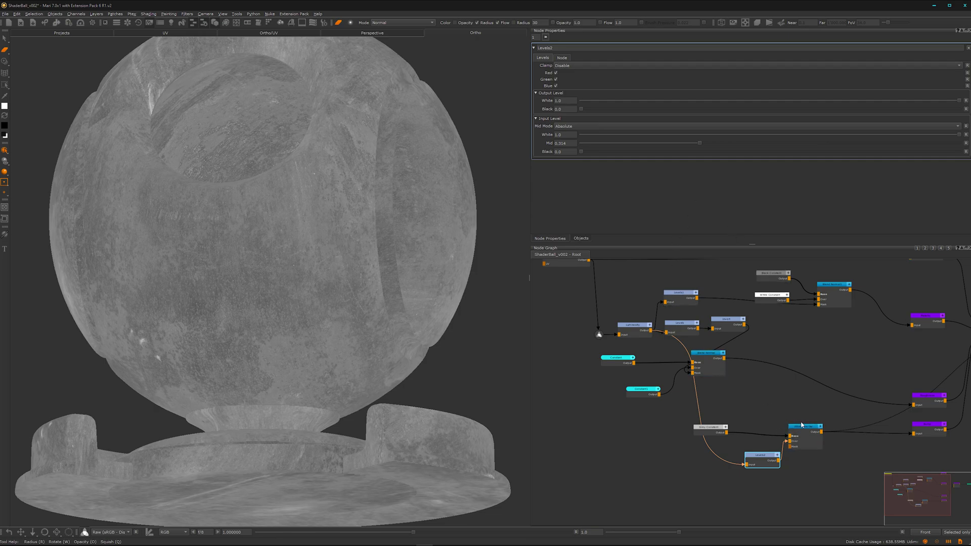
# Show the full shader on the ball and set the bump Blend Overlay's opacity to 0.423.
pyautogui.scroll(-1, 784, 470)
pyautogui.moveTo(803, 464); pyautogui.dragTo(676, 458, button='middle')
pyautogui.click(848, 306)
pyautogui.click(678, 437)
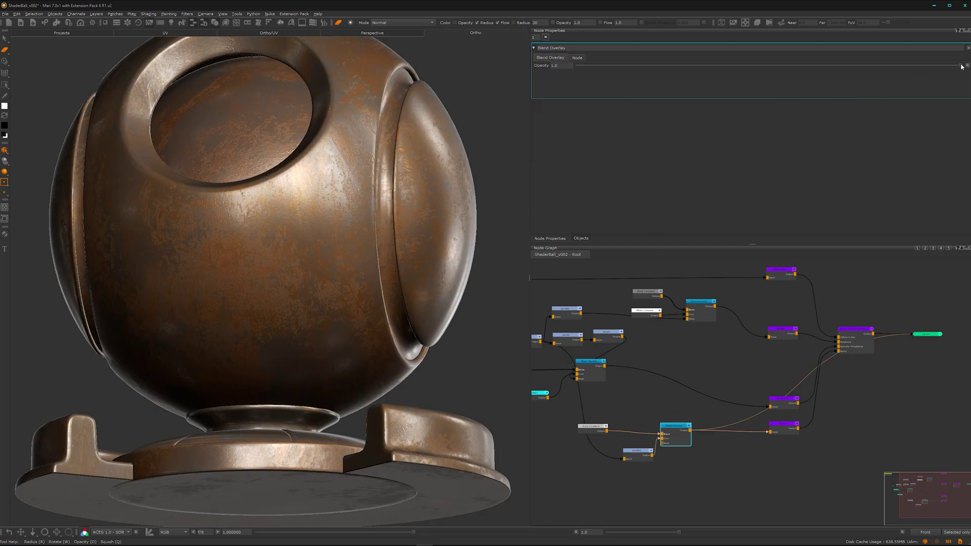
pyautogui.moveTo(895, 69); pyautogui.dragTo(659, 83)
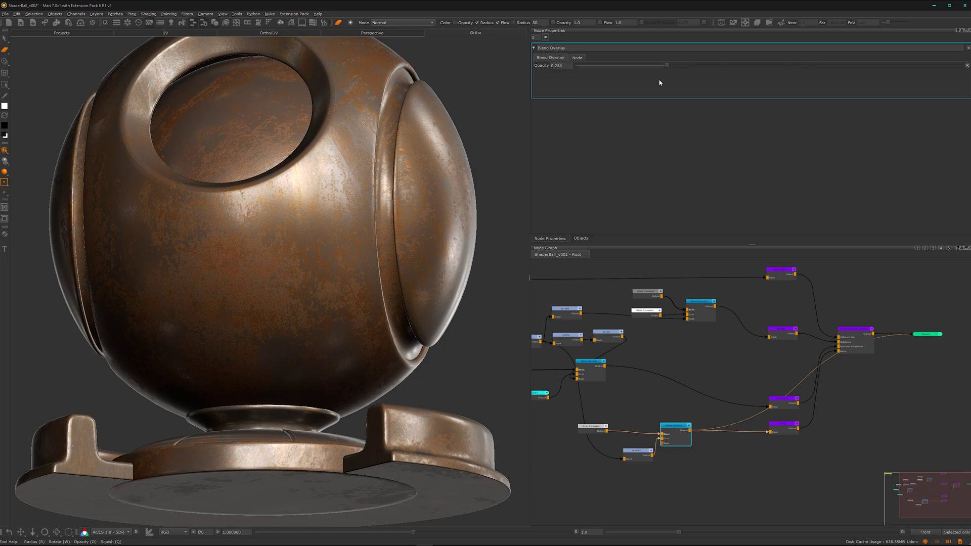
pyautogui.keyDown('alt'); pyautogui.moveTo(351, 243); pyautogui.dragTo(384, 269, button='middle'); pyautogui.keyUp('alt')
pyautogui.keyDown('alt'); pyautogui.moveTo(385, 269); pyautogui.dragTo(418, 258, button='right'); pyautogui.keyUp('alt')
pyautogui.keyDown('alt'); pyautogui.moveTo(418, 258); pyautogui.dragTo(360, 312); pyautogui.keyUp('alt')
pyautogui.keyDown('alt'); pyautogui.moveTo(360, 312); pyautogui.dragTo(309, 266, button='right'); pyautogui.keyUp('alt')
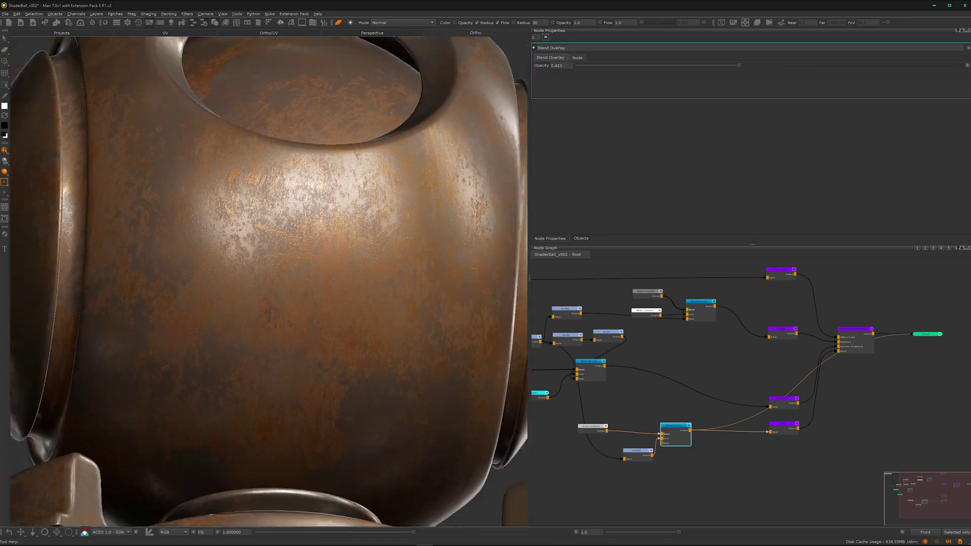
pyautogui.keyDown('alt'); pyautogui.moveTo(325, 241); pyautogui.dragTo(310, 228, button='middle'); pyautogui.keyUp('alt')
pyautogui.keyDown('alt'); pyautogui.moveTo(310, 228); pyautogui.dragTo(331, 281); pyautogui.keyUp('alt')
pyautogui.moveTo(331, 281)
pyautogui.mouseDown(button='middle')
pyautogui.moveTo(347, 289)
pyautogui.moveTo(336, 326)
pyautogui.moveTo(288, 334)
pyautogui.moveTo(341, 284)
pyautogui.mouseUp(button='middle')
# Set the constant feeding the roughness blend's Over input to 0.626 and check the ball's side disc.
pyautogui.scroll(-1, 685, 384)
pyautogui.moveTo(693, 384); pyautogui.dragTo(794, 385, button='middle')
pyautogui.scroll(3, 720, 366)
pyautogui.doubleClick(618, 414)
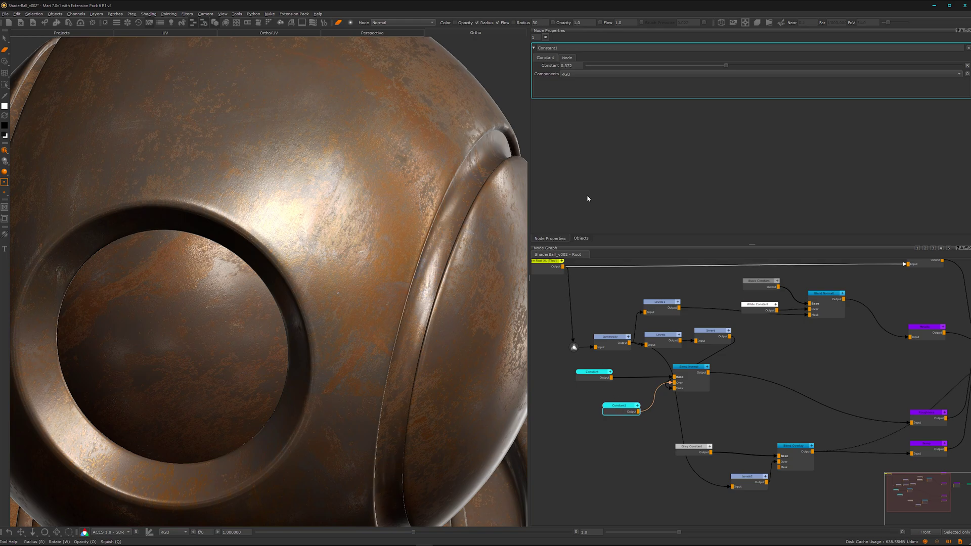
pyautogui.moveTo(727, 64)
pyautogui.mouseDown()
pyautogui.moveTo(673, 66)
pyautogui.moveTo(829, 82)
pyautogui.mouseUp()
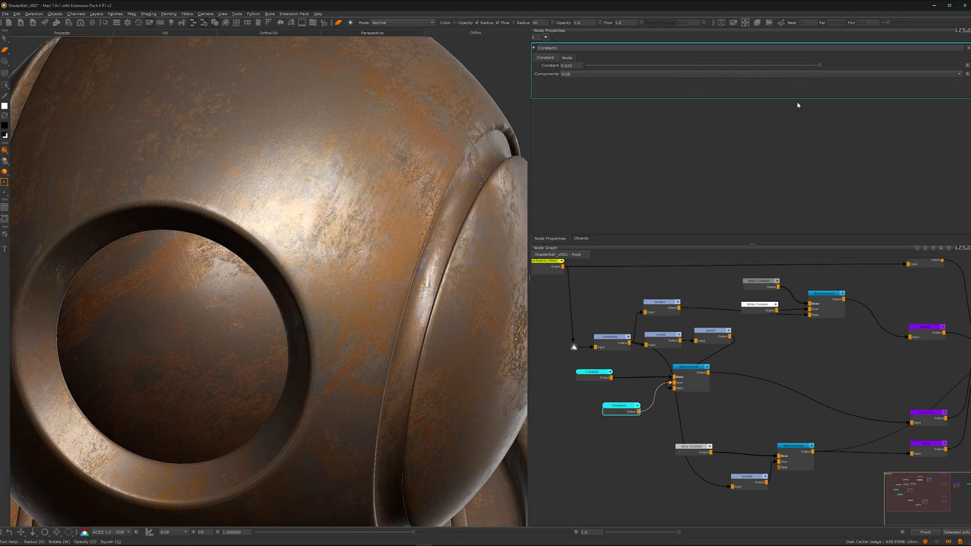
pyautogui.keyDown('alt'); pyautogui.moveTo(406, 348); pyautogui.dragTo(349, 276); pyautogui.keyUp('alt')
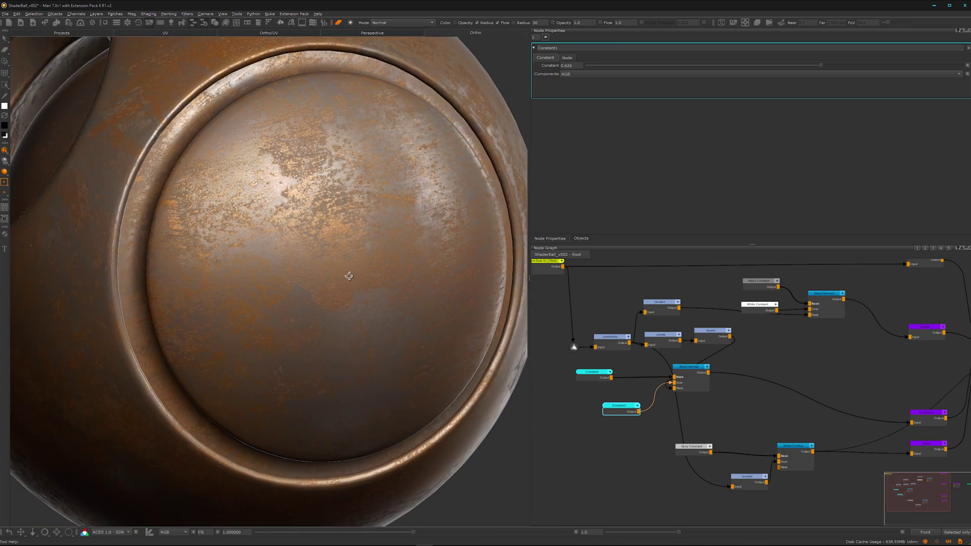
pyautogui.moveTo(349, 276); pyautogui.dragTo(356, 276, button='middle')
pyautogui.press('p')
# Open the roughness blend's base Constant and examine the rusty surface up close and from several angles.
pyautogui.click(599, 375)
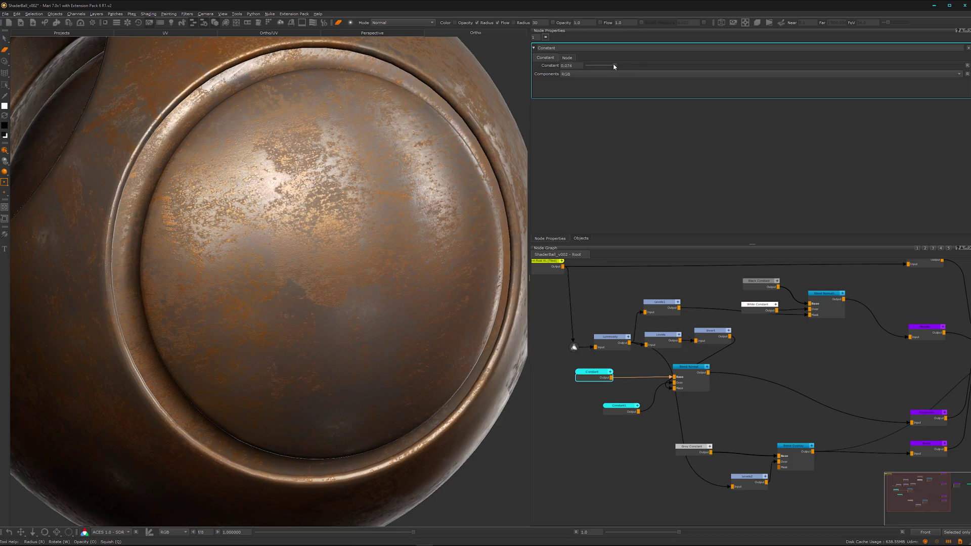
pyautogui.keyDown('alt'); pyautogui.moveTo(459, 250); pyautogui.dragTo(329, 222); pyautogui.keyUp('alt')
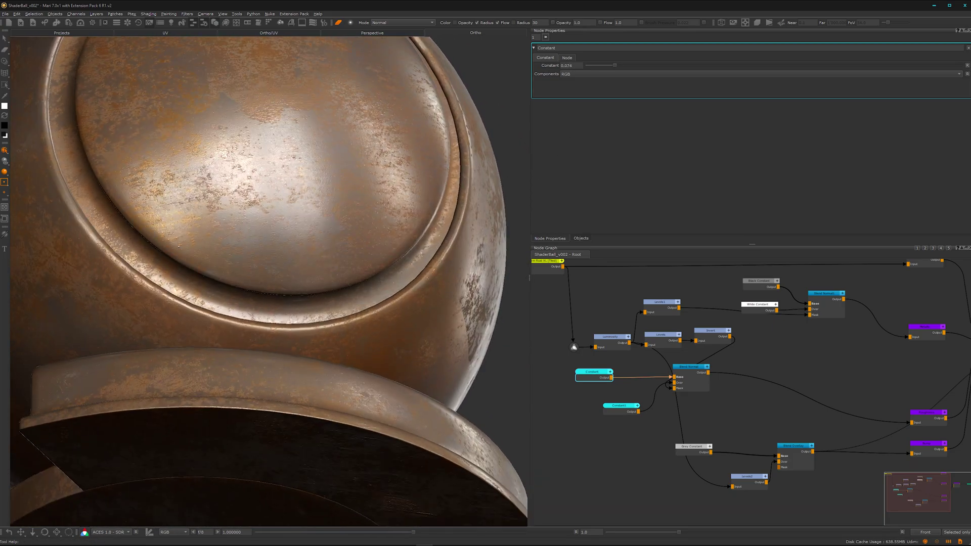
pyautogui.keyDown('alt'); pyautogui.moveTo(329, 222); pyautogui.dragTo(303, 283, button='right'); pyautogui.keyUp('alt')
pyautogui.keyDown('alt'); pyautogui.moveTo(304, 283); pyautogui.dragTo(354, 324, button='middle'); pyautogui.keyUp('alt')
pyautogui.keyDown('alt'); pyautogui.moveTo(354, 323); pyautogui.dragTo(417, 360); pyautogui.keyUp('alt')
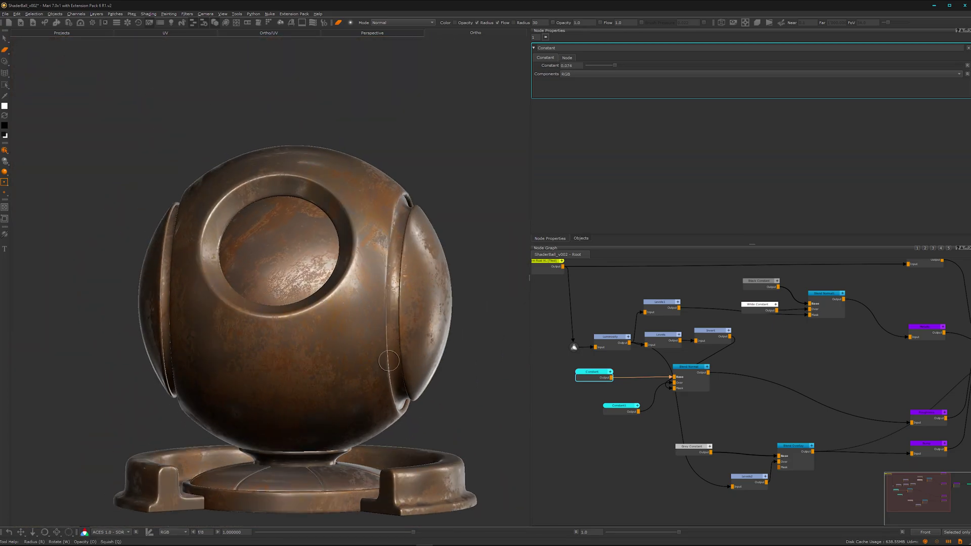
pyautogui.keyDown('alt'); pyautogui.moveTo(775, 397); pyautogui.dragTo(689, 394, button='right'); pyautogui.keyUp('alt')
pyautogui.keyDown('alt'); pyautogui.moveTo(689, 394); pyautogui.dragTo(729, 428, button='middle'); pyautogui.keyUp('alt')
pyautogui.scroll(5, 312, 320)
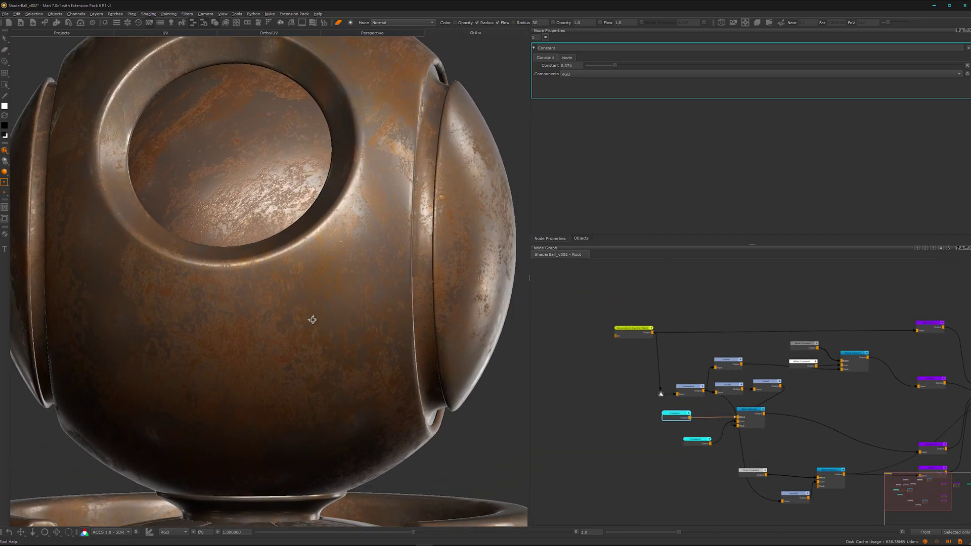
pyautogui.keyDown('alt'); pyautogui.moveTo(312, 319); pyautogui.dragTo(385, 304); pyautogui.keyUp('alt')
pyautogui.keyDown('alt'); pyautogui.moveTo(660, 356); pyautogui.dragTo(667, 362, button='right'); pyautogui.keyUp('alt')
pyautogui.keyDown('alt'); pyautogui.moveTo(668, 362); pyautogui.dragTo(694, 376, button='middle'); pyautogui.keyUp('alt')
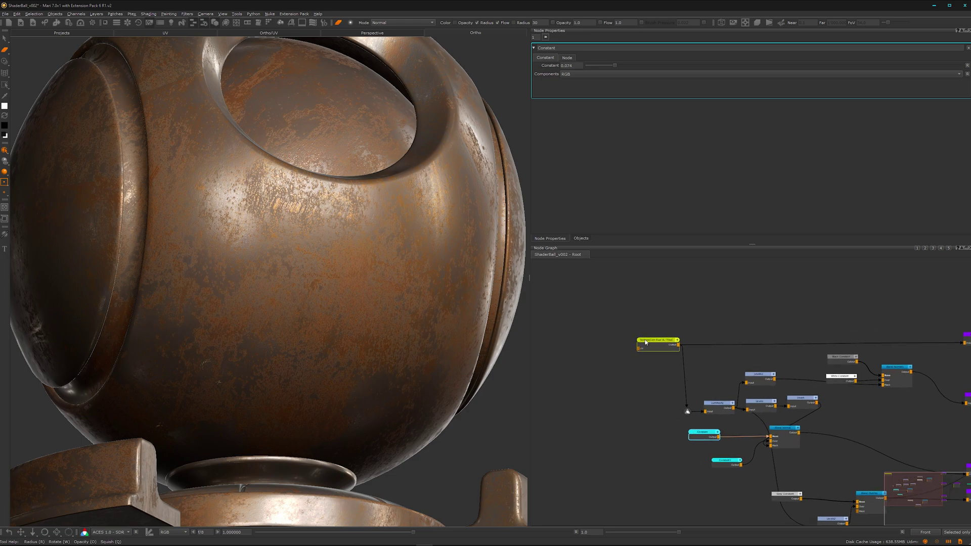
# Move the tiled rust texture node farther away from the Luminosity branch in the node graph.
pyautogui.moveTo(645, 343); pyautogui.dragTo(593, 338)
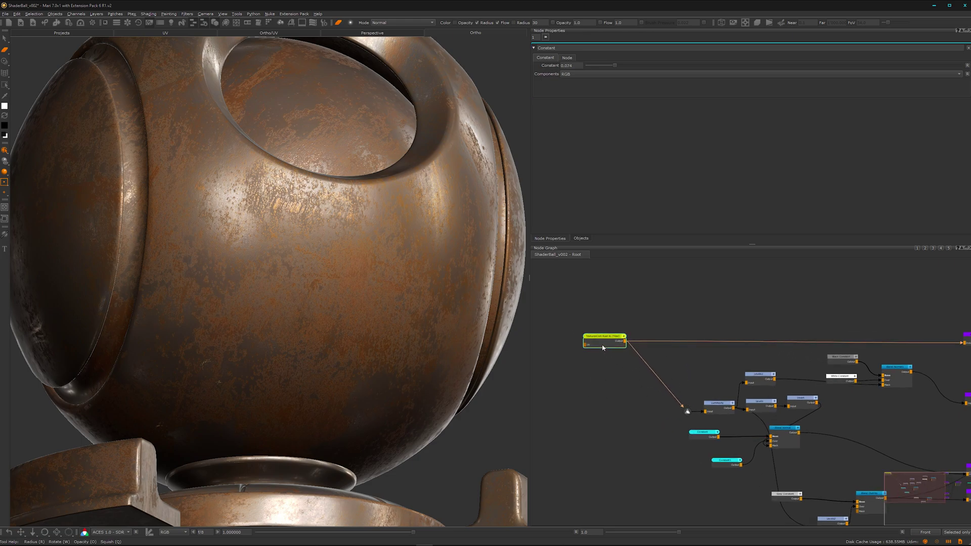
pyautogui.moveTo(602, 348); pyautogui.dragTo(610, 352)
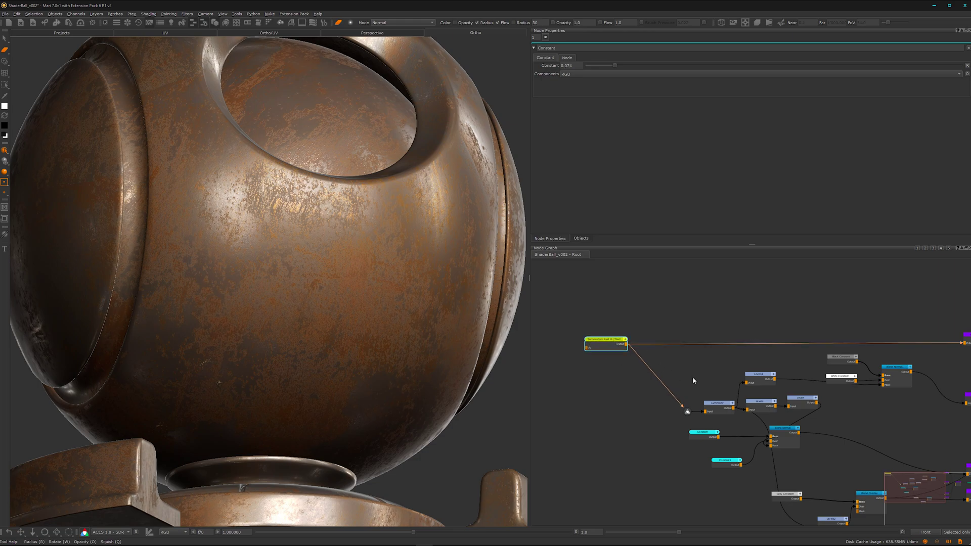
pyautogui.keyDown('alt'); pyautogui.moveTo(743, 435); pyautogui.dragTo(714, 430, button='right'); pyautogui.keyUp('alt')
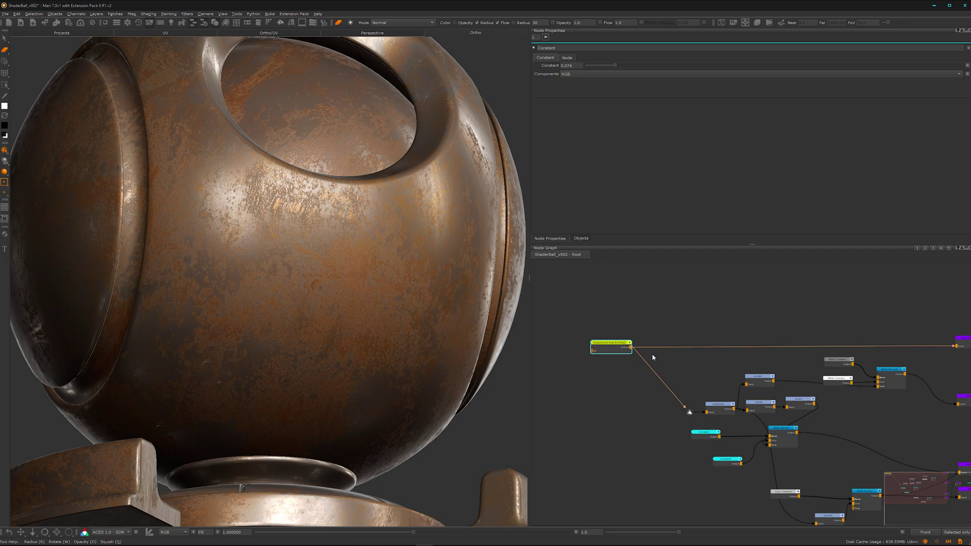
# Review the node network leading from the single tiled rust texture to the shader channels.
pyautogui.moveTo(608, 365); pyautogui.dragTo(784, 379, button='middle')
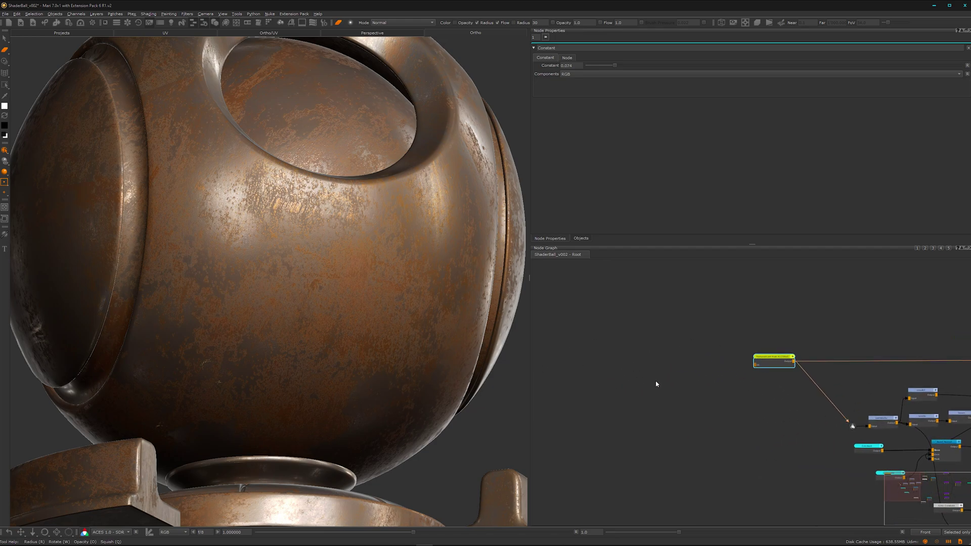
pyautogui.moveTo(713, 409); pyautogui.dragTo(522, 412, button='middle')
pyautogui.moveTo(767, 381); pyautogui.dragTo(734, 372, button='middle')
pyautogui.scroll(-3, 734, 372)
pyautogui.moveTo(640, 421); pyautogui.dragTo(662, 458, button='middle')
pyautogui.scroll(2, 655, 421)
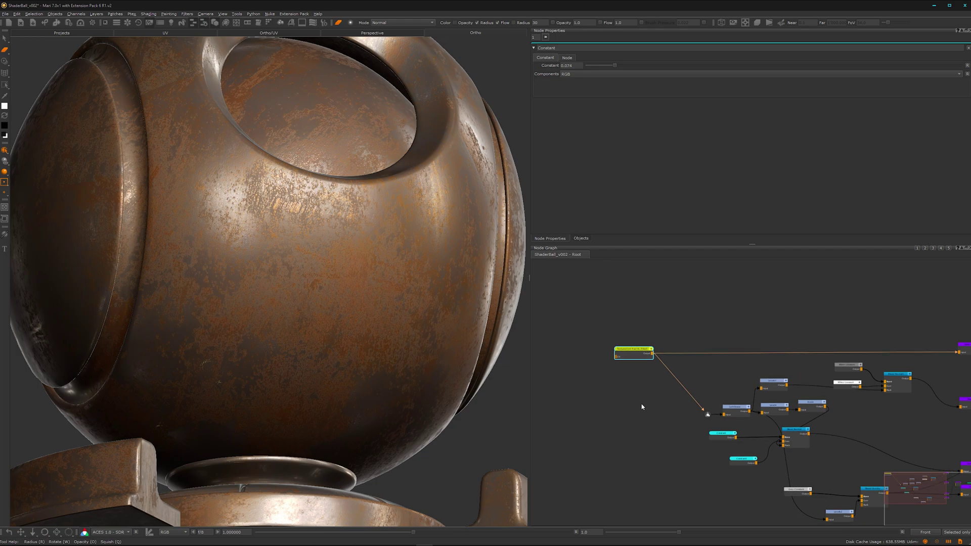
pyautogui.scroll(2, 632, 431)
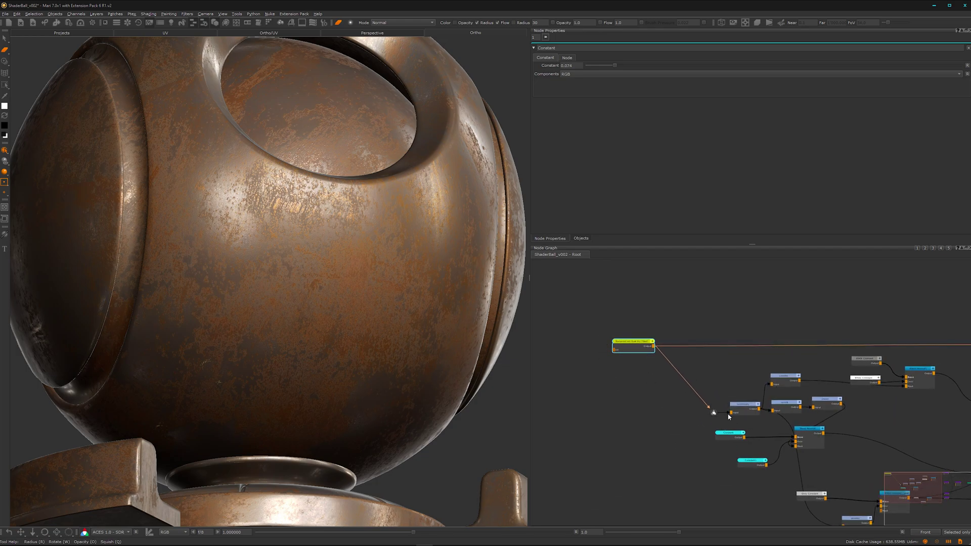
pyautogui.keyDown('alt'); pyautogui.moveTo(339, 295); pyautogui.dragTo(335, 305, button='middle'); pyautogui.keyUp('alt')
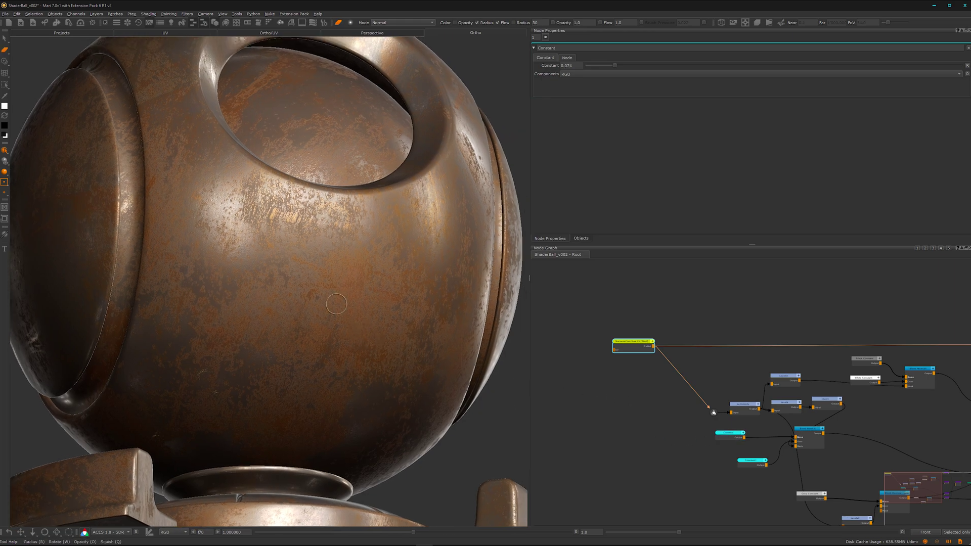
pyautogui.scroll(-3, 697, 425)
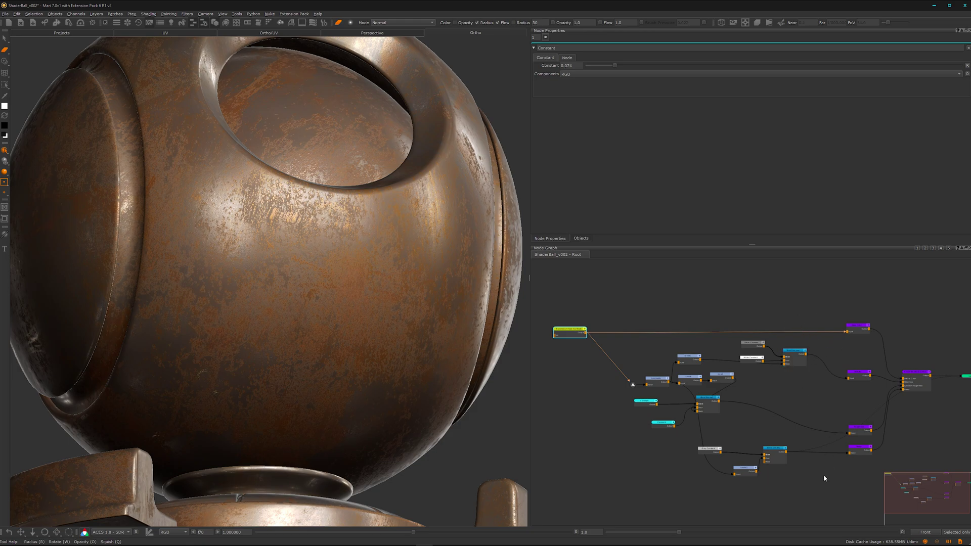
# Set the tiled rust texture's U Repeat and V Repeat to 2.0 and check the ball from several angles.
pyautogui.moveTo(609, 349); pyautogui.dragTo(696, 399, button='middle')
pyautogui.click(643, 376)
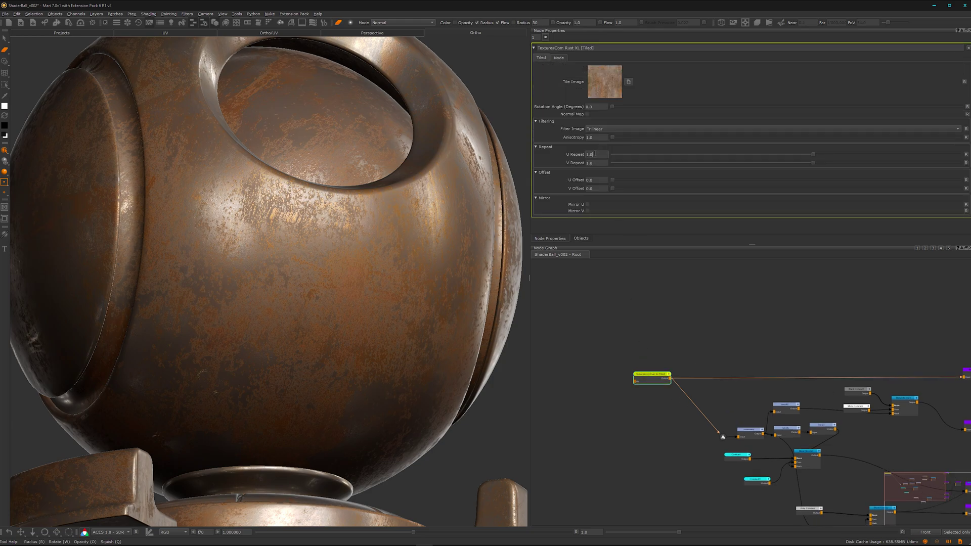
pyautogui.press('Tab')
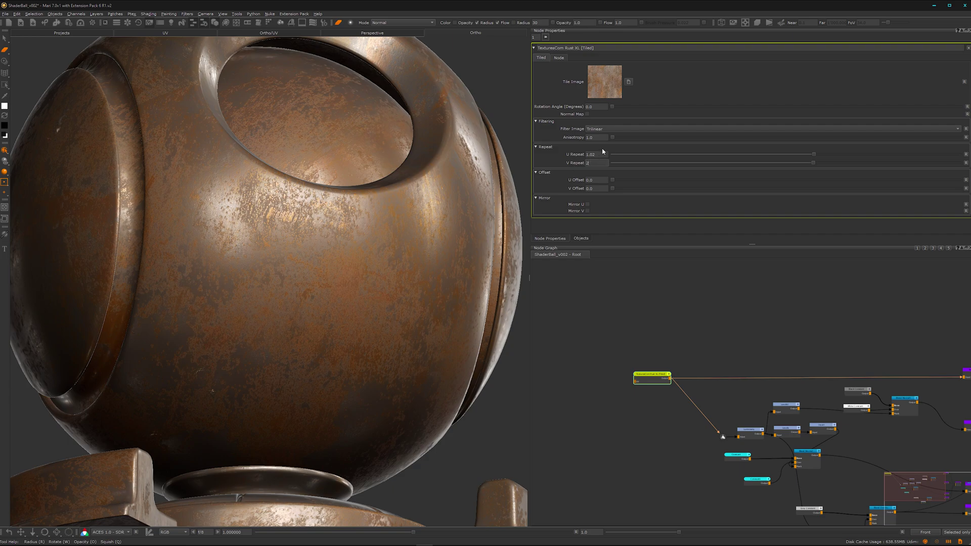
pyautogui.write('2')
pyautogui.press('Tab')
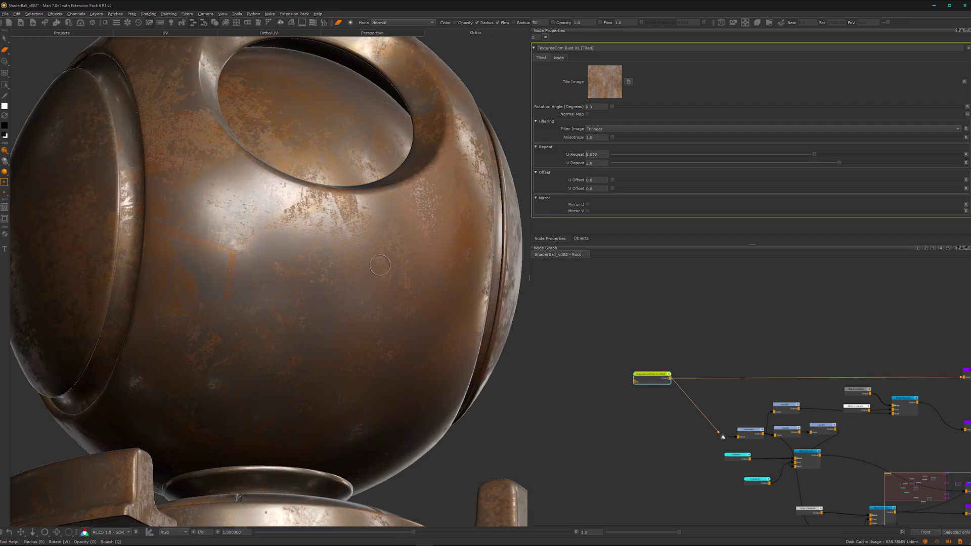
pyautogui.keyDown('alt'); pyautogui.moveTo(313, 291); pyautogui.dragTo(305, 319, button='middle'); pyautogui.keyUp('alt')
pyautogui.keyDown('alt'); pyautogui.moveTo(356, 324); pyautogui.dragTo(309, 329); pyautogui.keyUp('alt')
pyautogui.moveTo(601, 155); pyautogui.dragTo(586, 155)
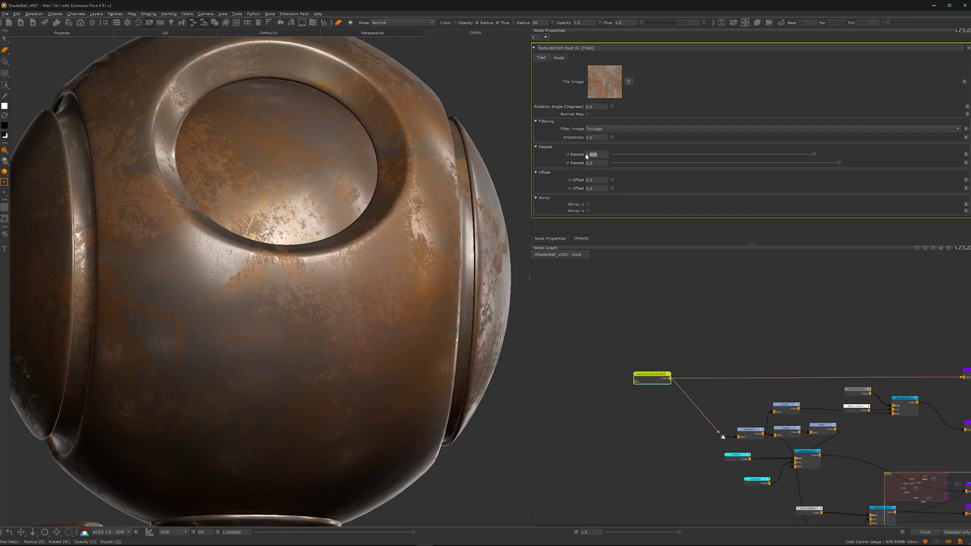
pyautogui.press('Return')
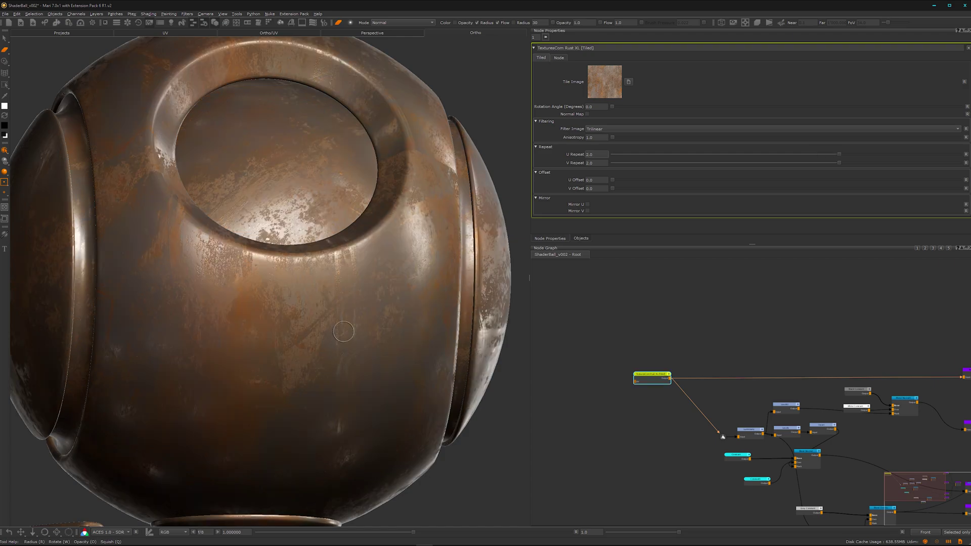
pyautogui.moveTo(332, 325)
pyautogui.keyDown('alt'); pyautogui.mouseDown()
pyautogui.moveTo(331, 304)
pyautogui.moveTo(343, 325)
pyautogui.moveTo(429, 382)
pyautogui.mouseUp(); pyautogui.keyUp('alt')
pyautogui.press('p')
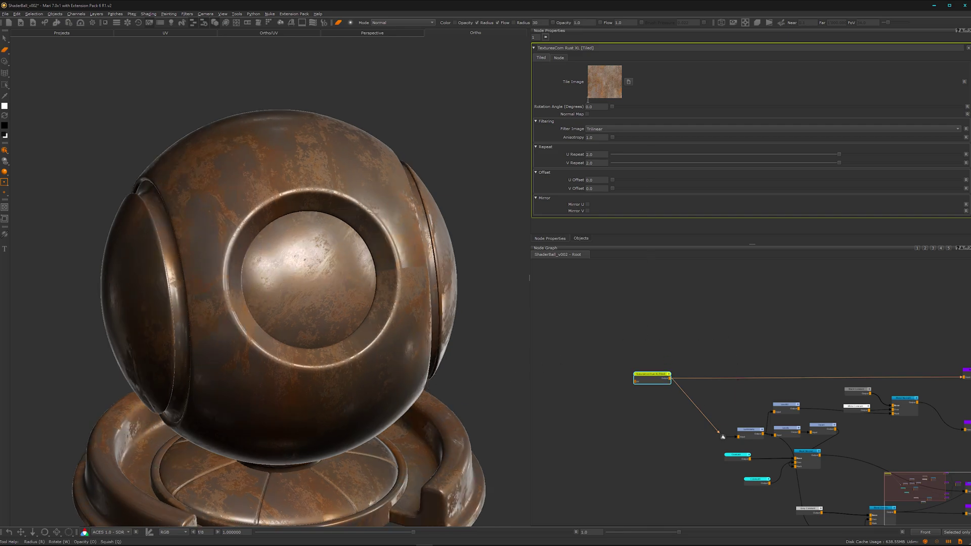
pyautogui.moveTo(346, 322)
pyautogui.keyDown('alt'); pyautogui.mouseDown()
pyautogui.moveTo(342, 314)
pyautogui.moveTo(379, 332)
pyautogui.moveTo(354, 323)
pyautogui.moveTo(347, 340)
pyautogui.moveTo(336, 321)
pyautogui.mouseUp(); pyautogui.keyUp('alt')
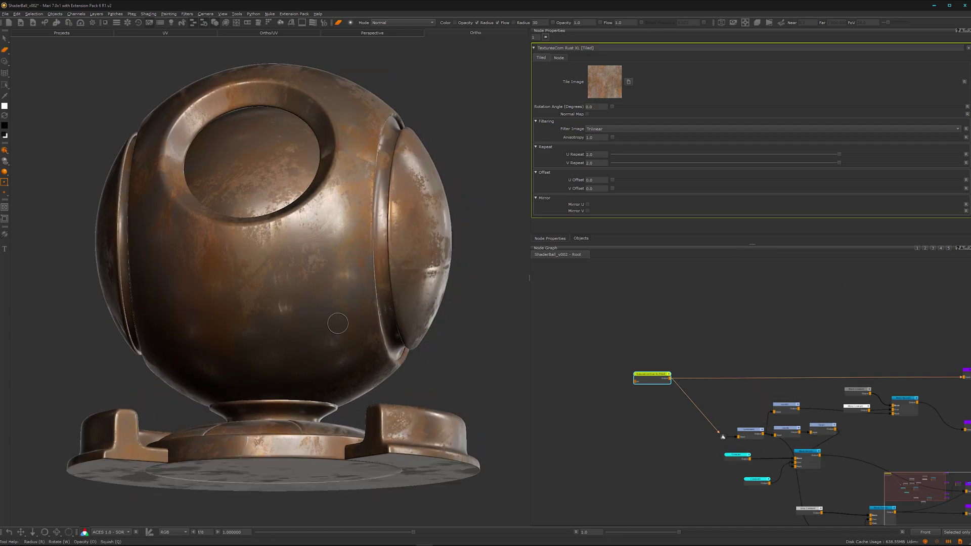